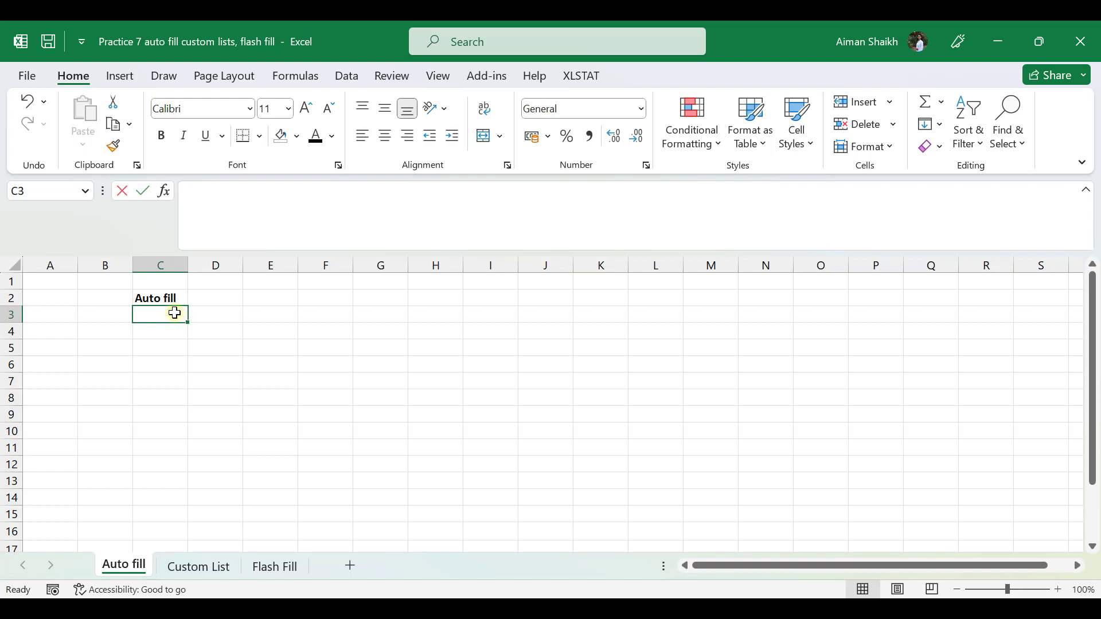
# Step: Enter 1 in cell C3 and auto-fill it down through C13
pyautogui.write('1')
pyautogui.press('Return')
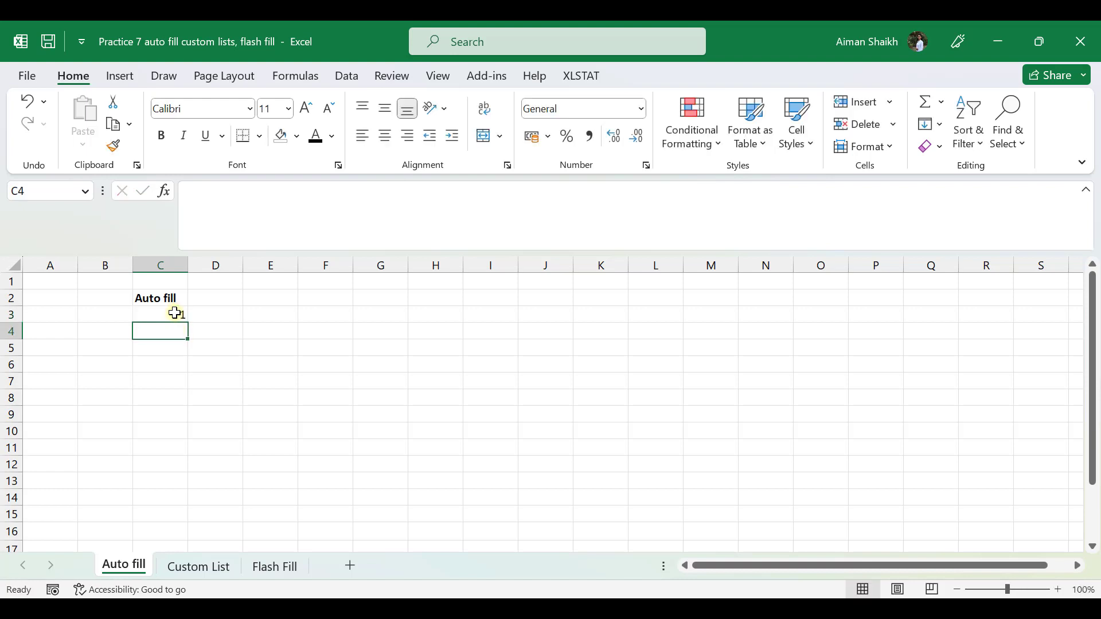
pyautogui.click(174, 313)
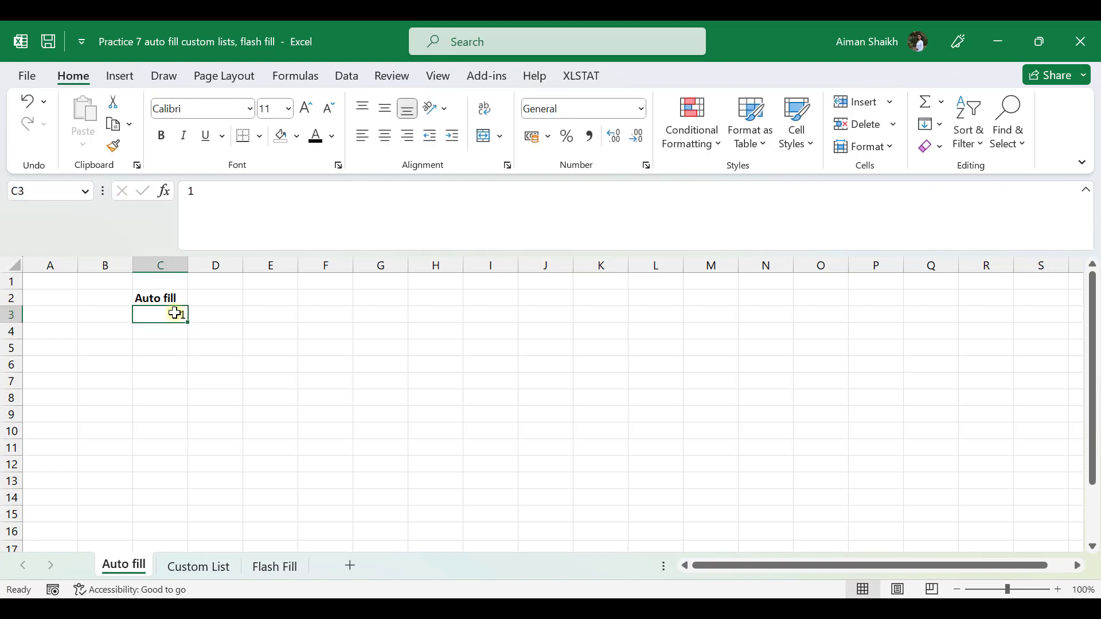
pyautogui.moveTo(188, 324); pyautogui.dragTo(178, 477)
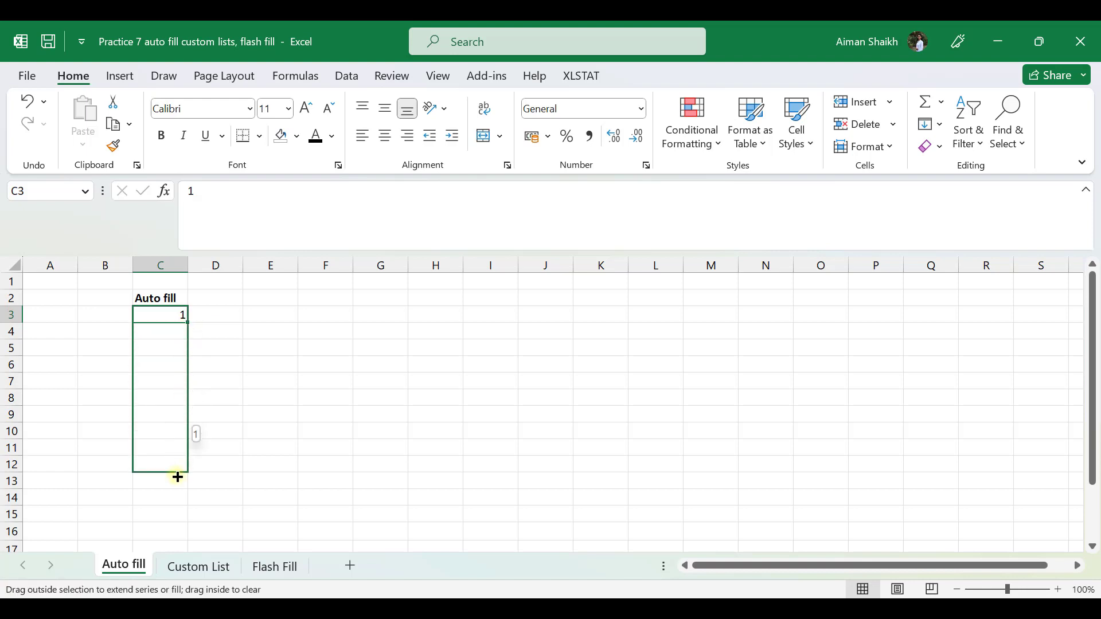
pyautogui.moveTo(177, 477)
pyautogui.mouseDown()
pyautogui.moveTo(177, 496)
pyautogui.moveTo(178, 485)
pyautogui.mouseUp()
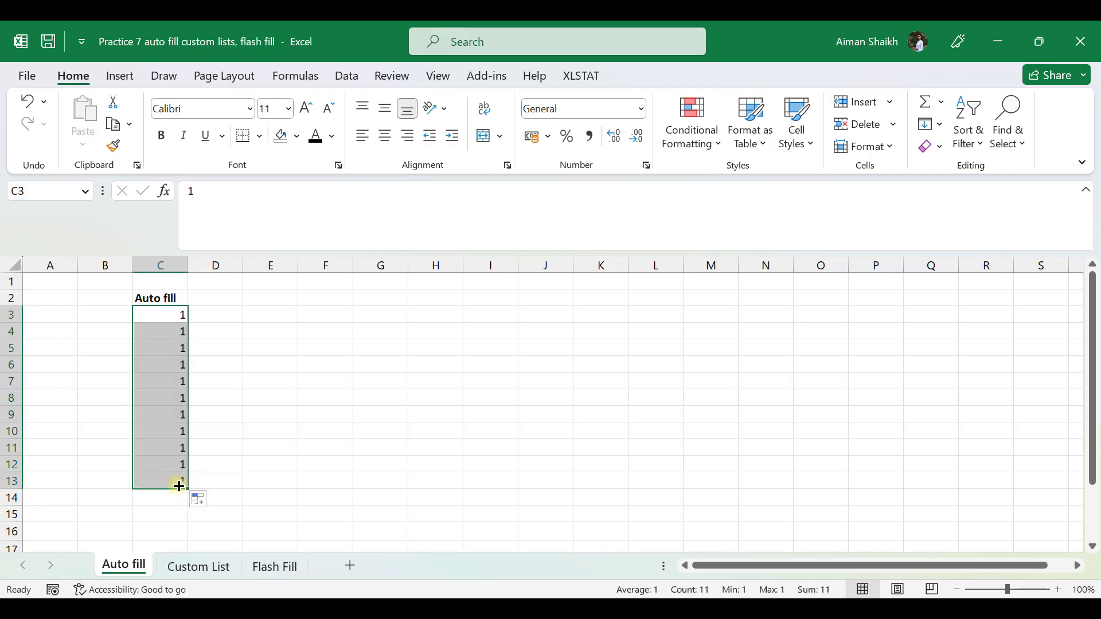
# Step: Auto-fill C3 down through C12 again and switch the fill type to Fill Series
pyautogui.click(181, 319)
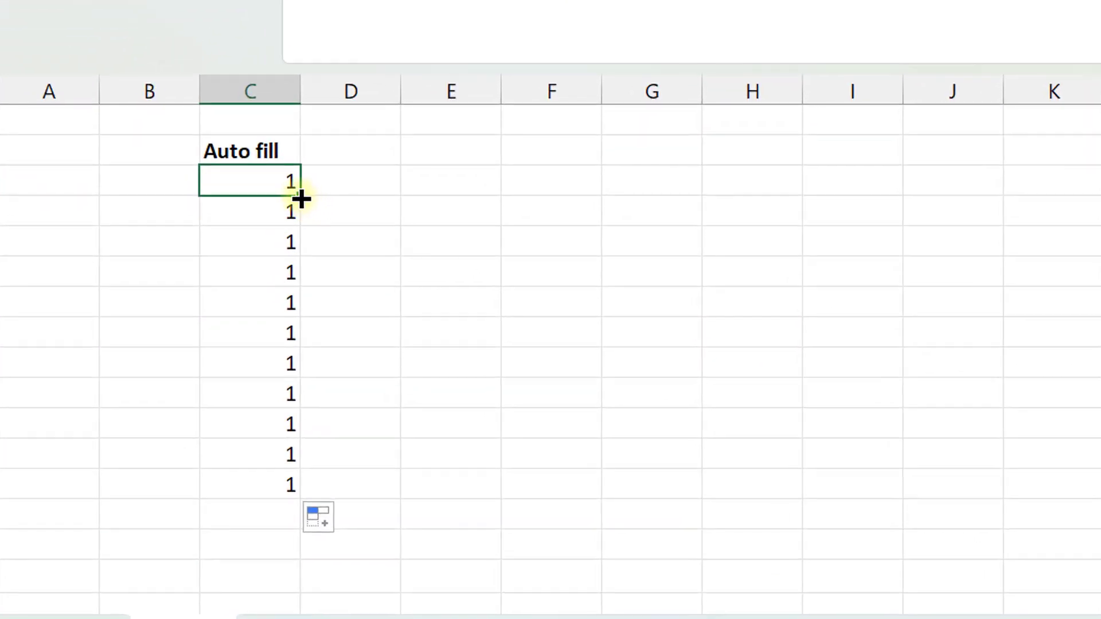
pyautogui.moveTo(301, 199); pyautogui.dragTo(295, 485)
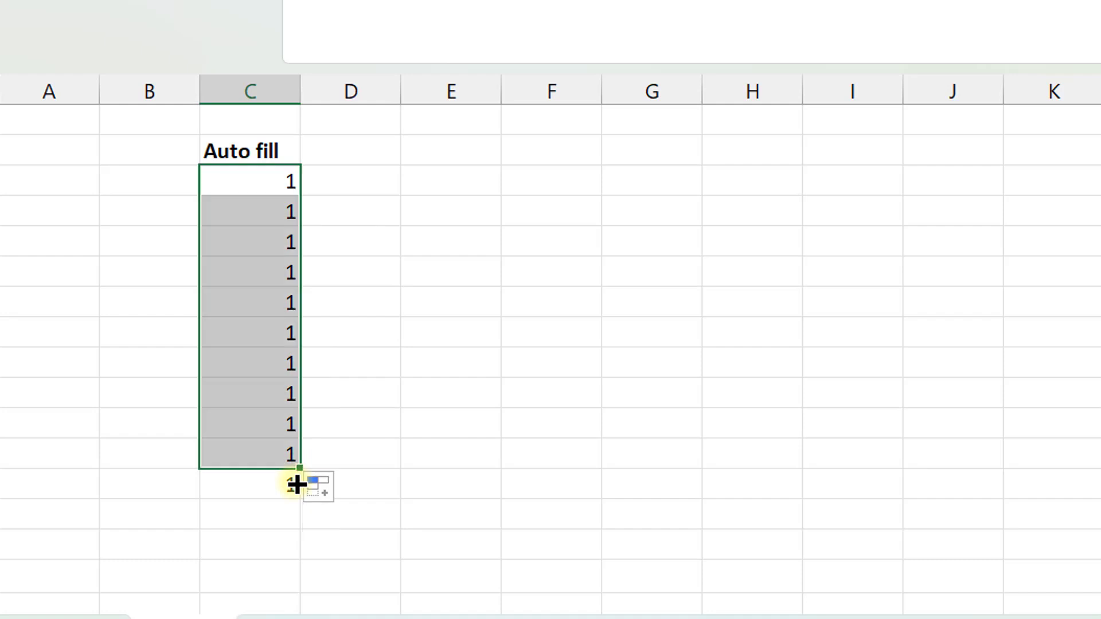
pyautogui.click(337, 500)
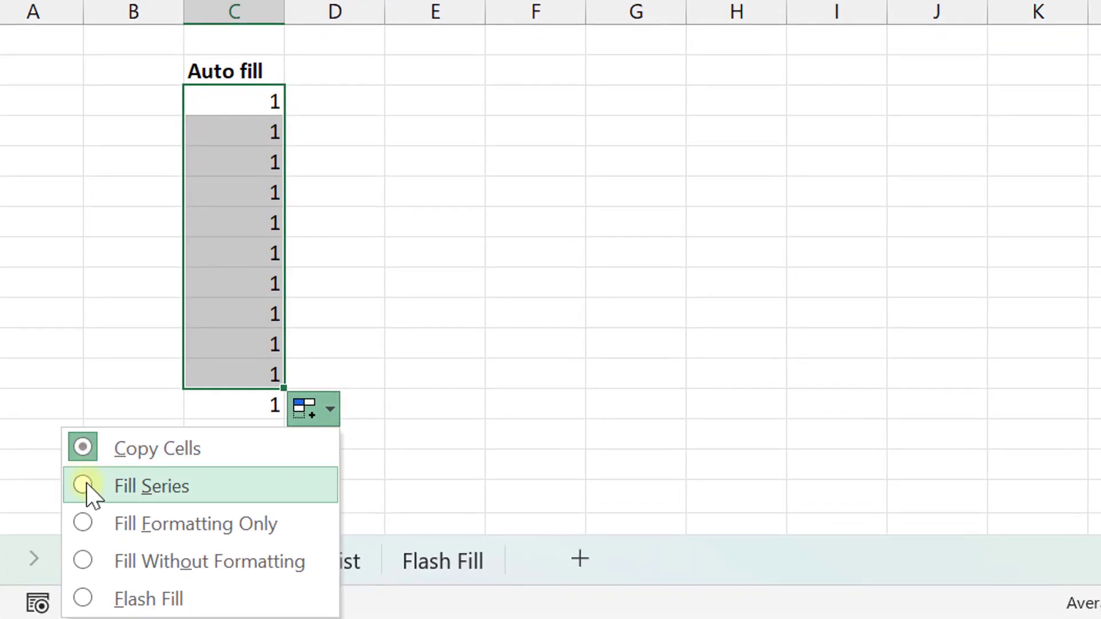
pyautogui.click(84, 485)
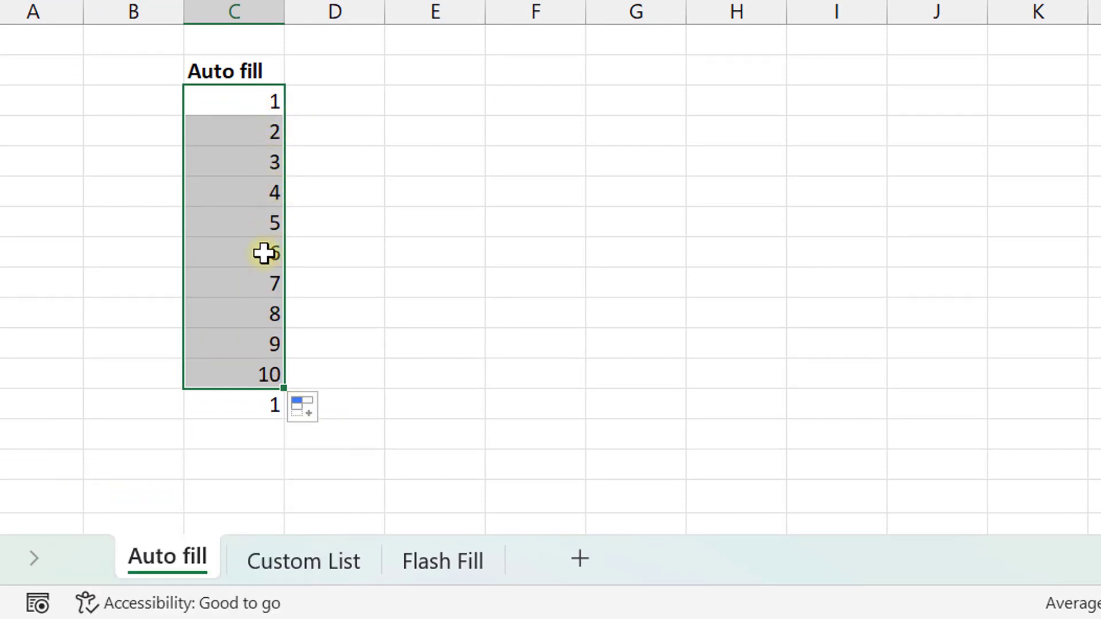
pyautogui.click(304, 410)
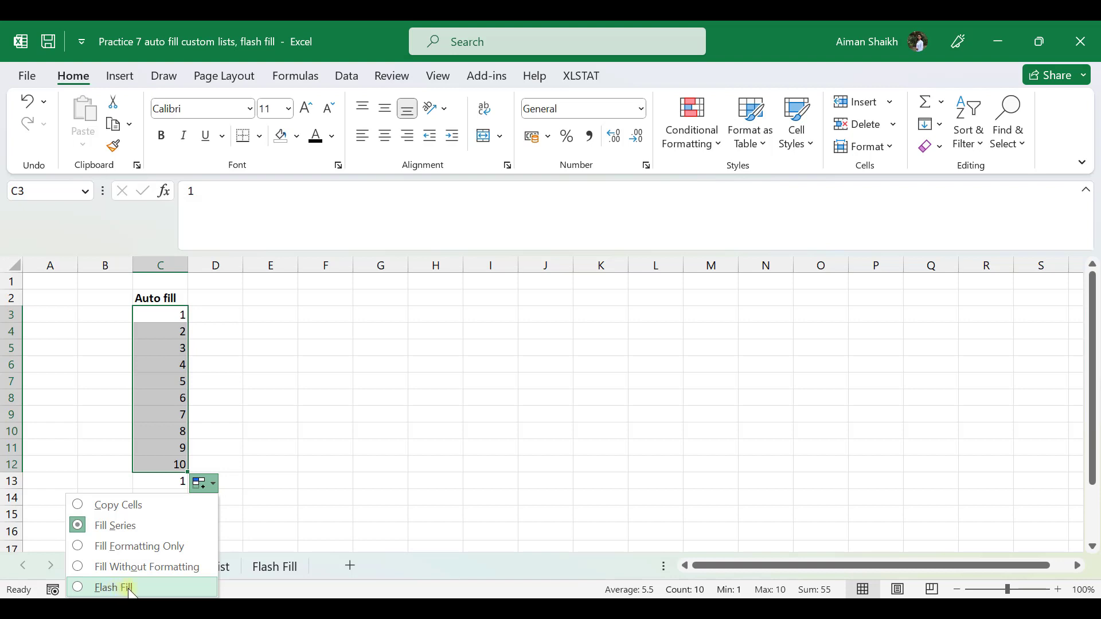
pyautogui.click(212, 485)
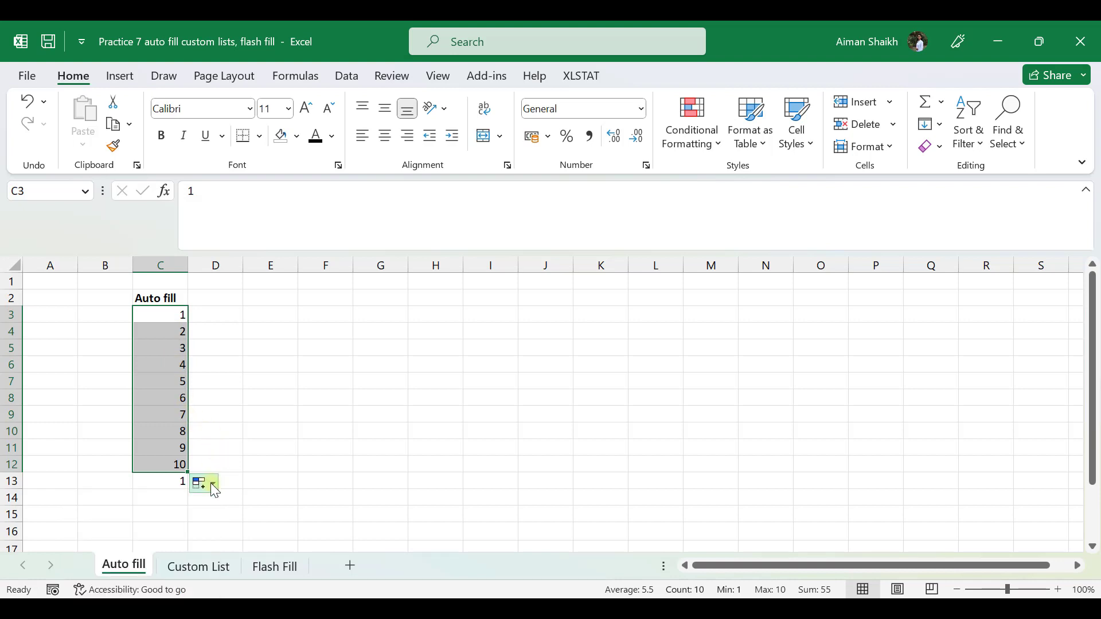
# Step: Clear the contents of cells C3 through C14
pyautogui.click(180, 322)
pyautogui.moveTo(179, 321); pyautogui.dragTo(173, 494)
pyautogui.press('Delete')
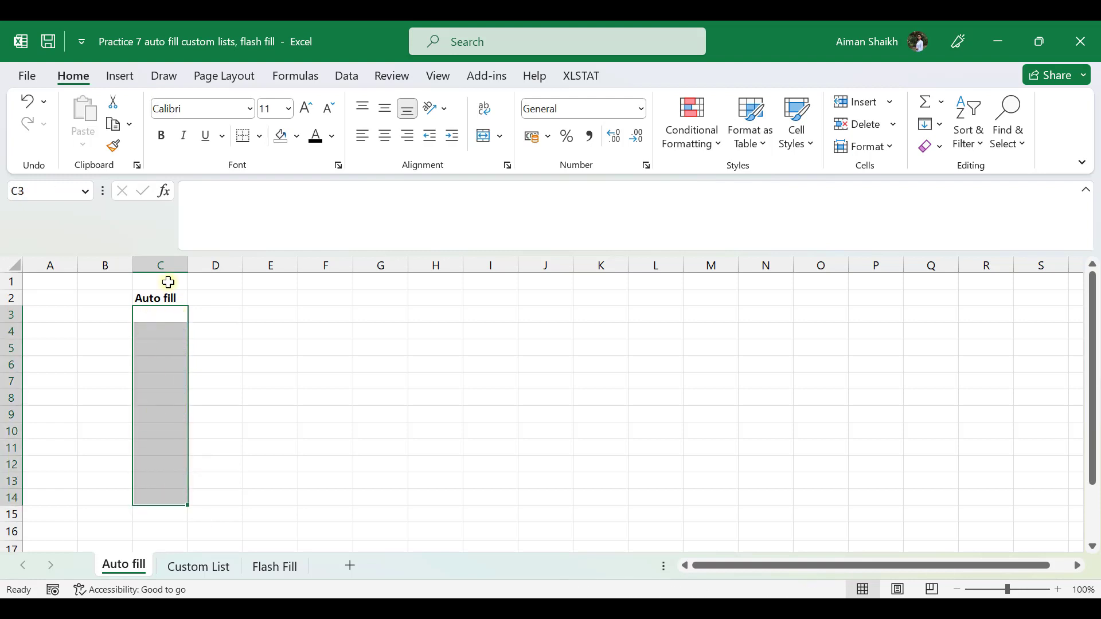
# Step: Enter 1 and 2 in cells C3 and C4, and auto-fill the pattern down through C16
pyautogui.click(178, 320)
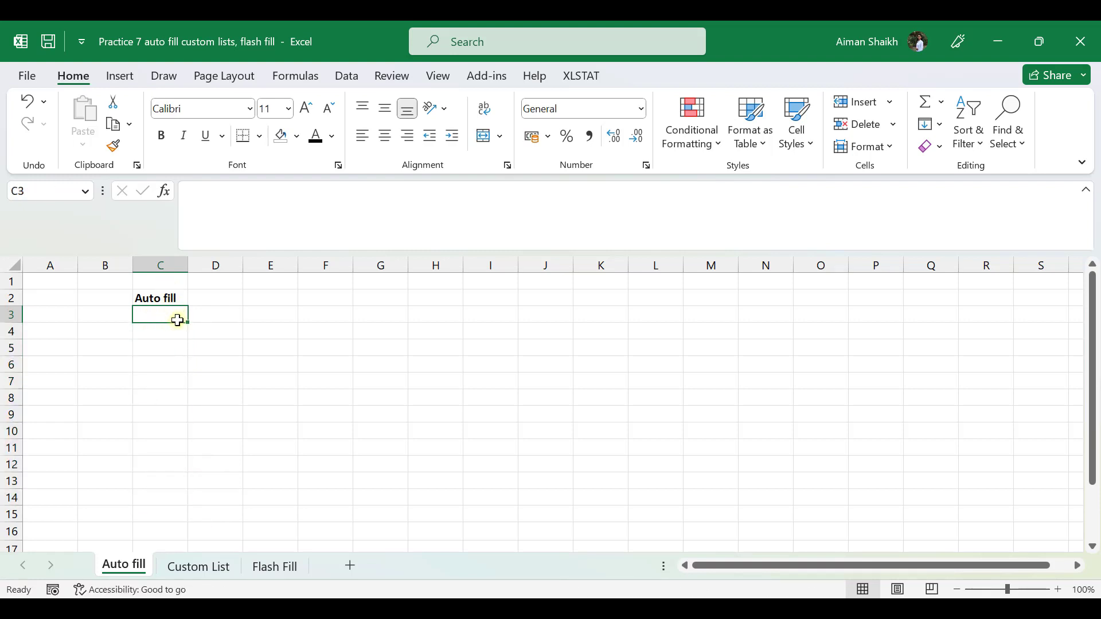
pyautogui.write('1')
pyautogui.press('Return')
pyautogui.write('2')
pyautogui.press('Return')
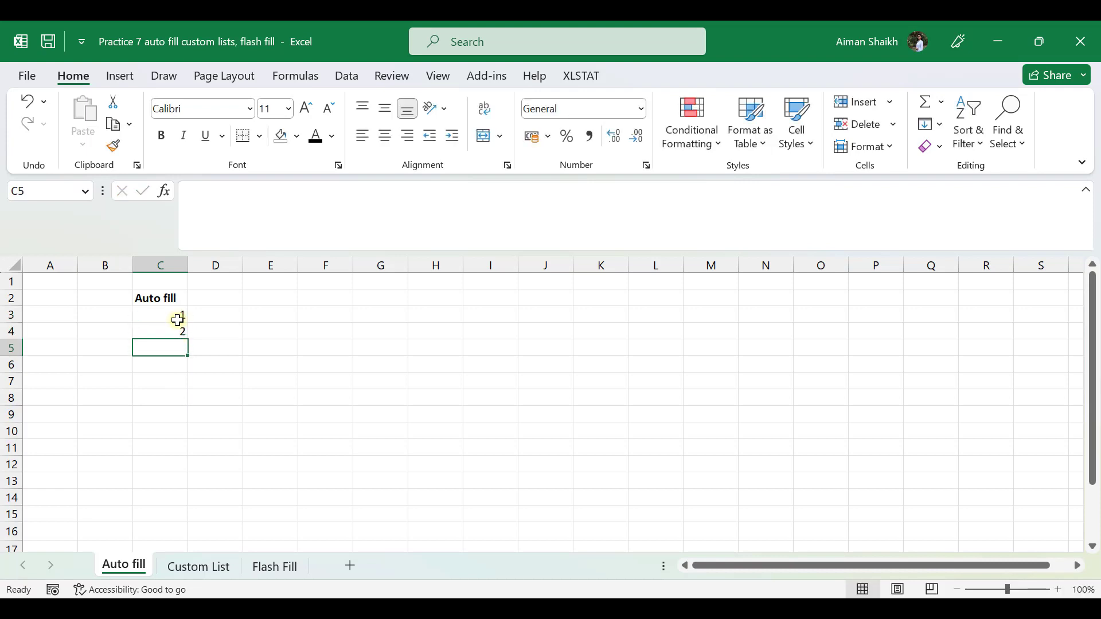
pyautogui.moveTo(177, 319); pyautogui.dragTo(179, 536)
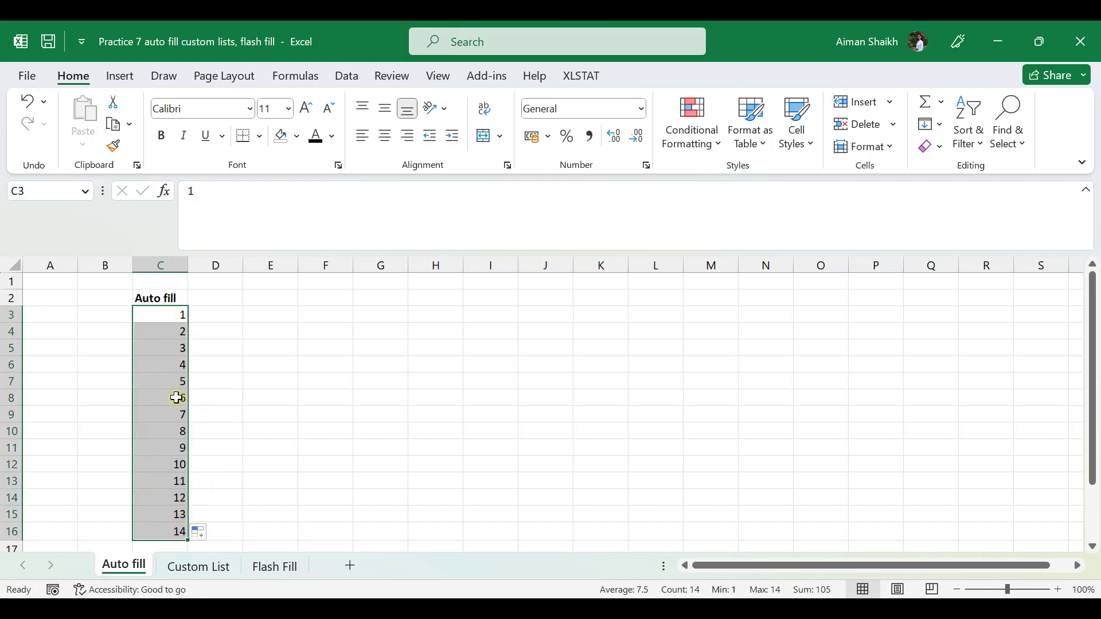
# Step: Enter 1 and 10 in cells D3 and D4, and auto-fill the pattern down through D14
pyautogui.click(202, 314)
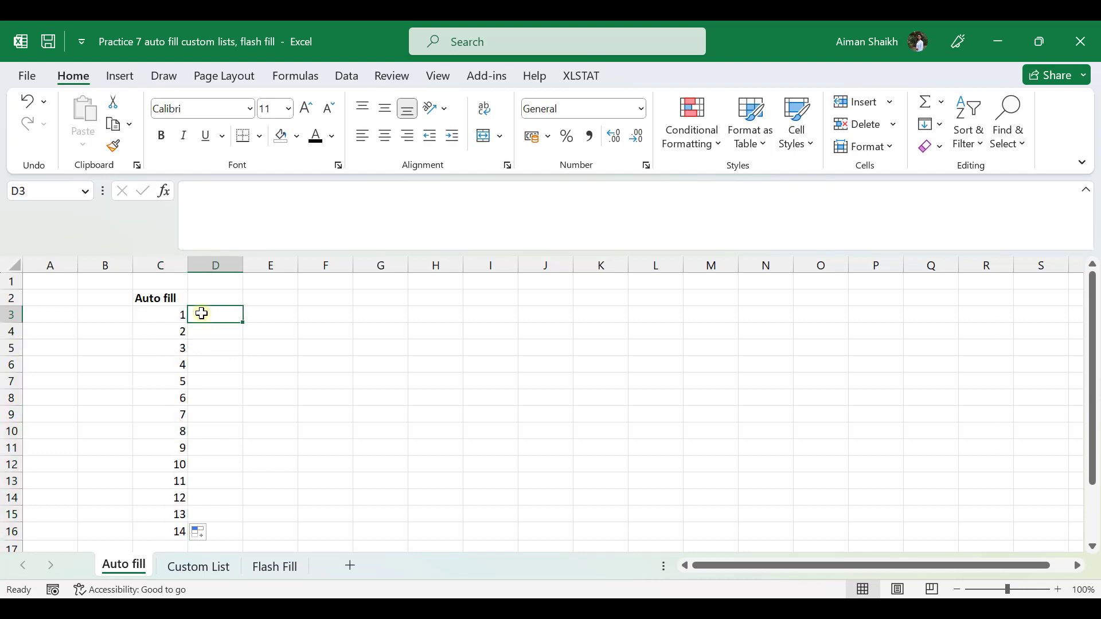
pyautogui.write('1')
pyautogui.press('Return')
pyautogui.write('10')
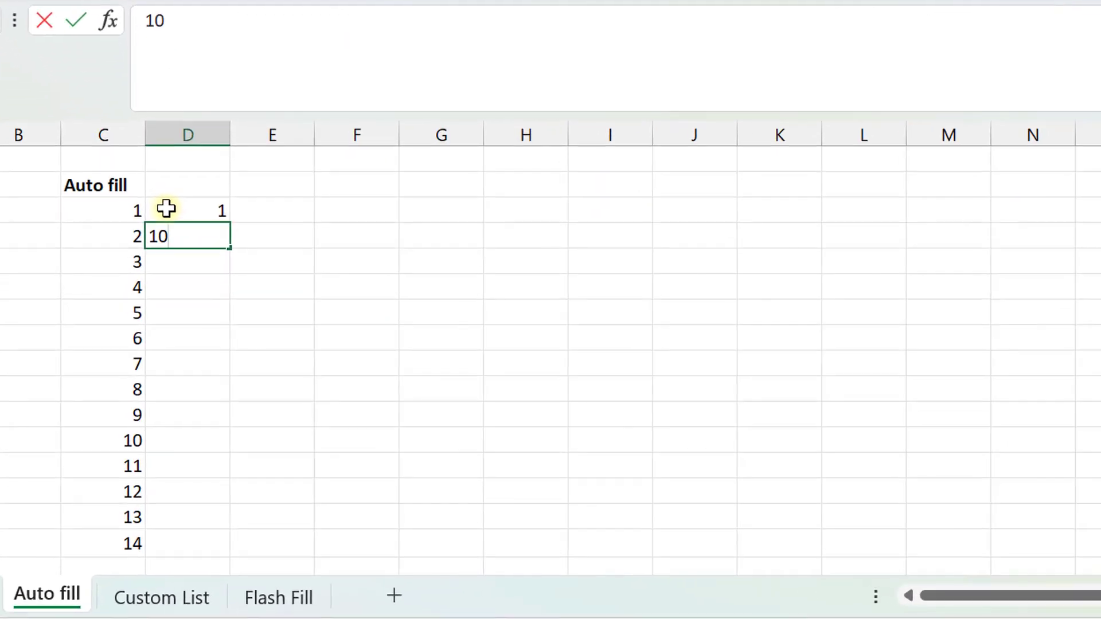
pyautogui.press('Return')
pyautogui.moveTo(167, 210); pyautogui.dragTo(215, 500)
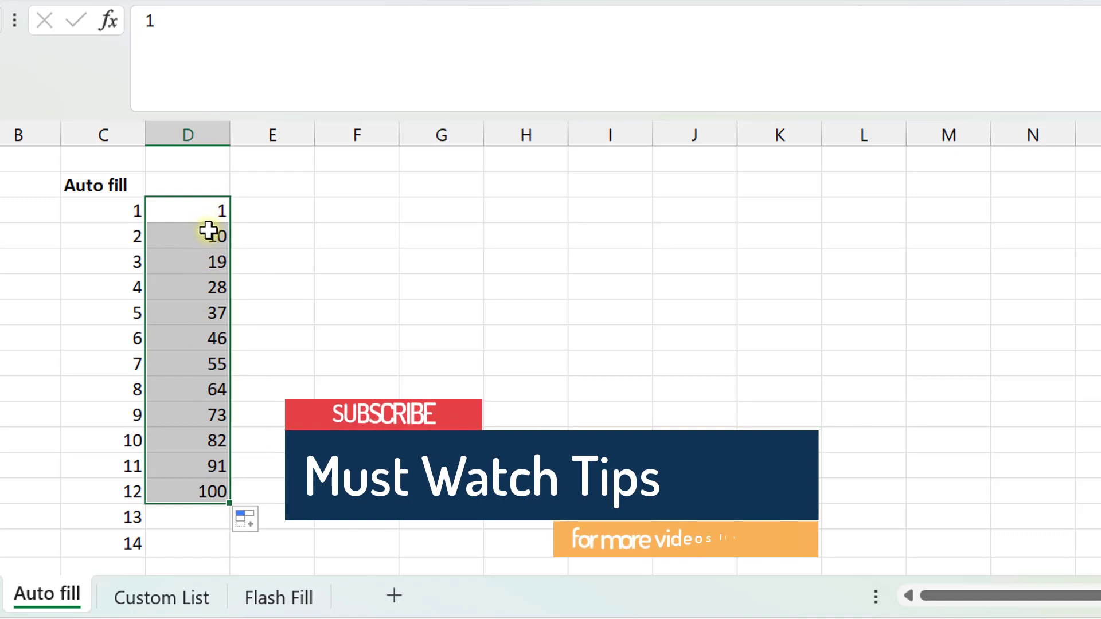
pyautogui.moveTo(208, 230); pyautogui.dragTo(204, 197)
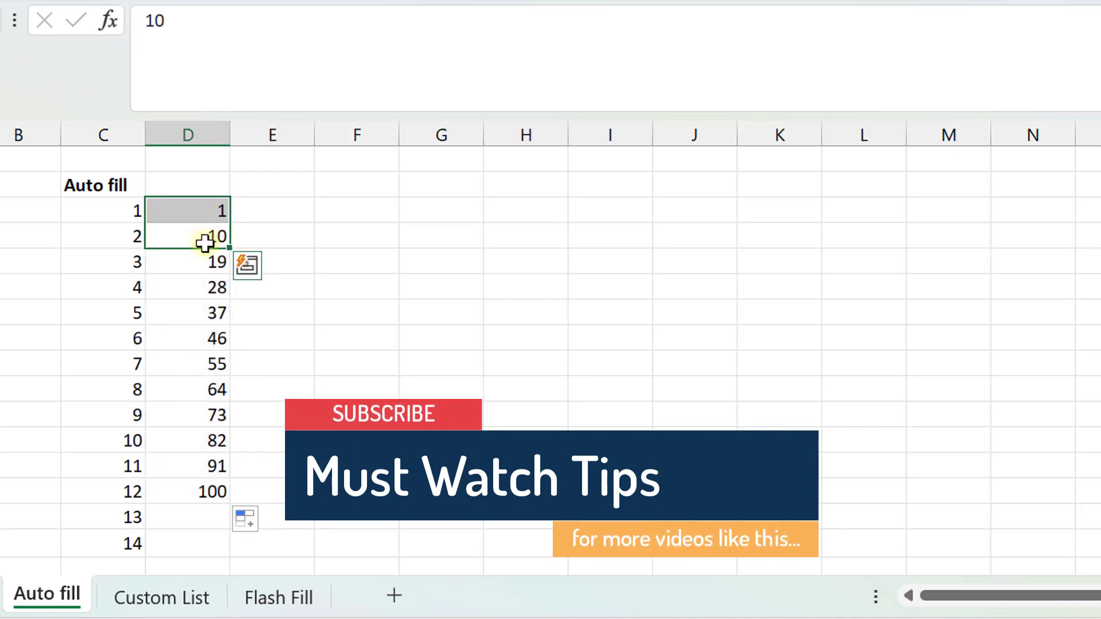
pyautogui.moveTo(205, 244); pyautogui.dragTo(222, 412)
# Step: Enter 1, 3 and 5 in cells E3 to E5, and auto-fill the odd-number series down through E13
pyautogui.click(272, 212)
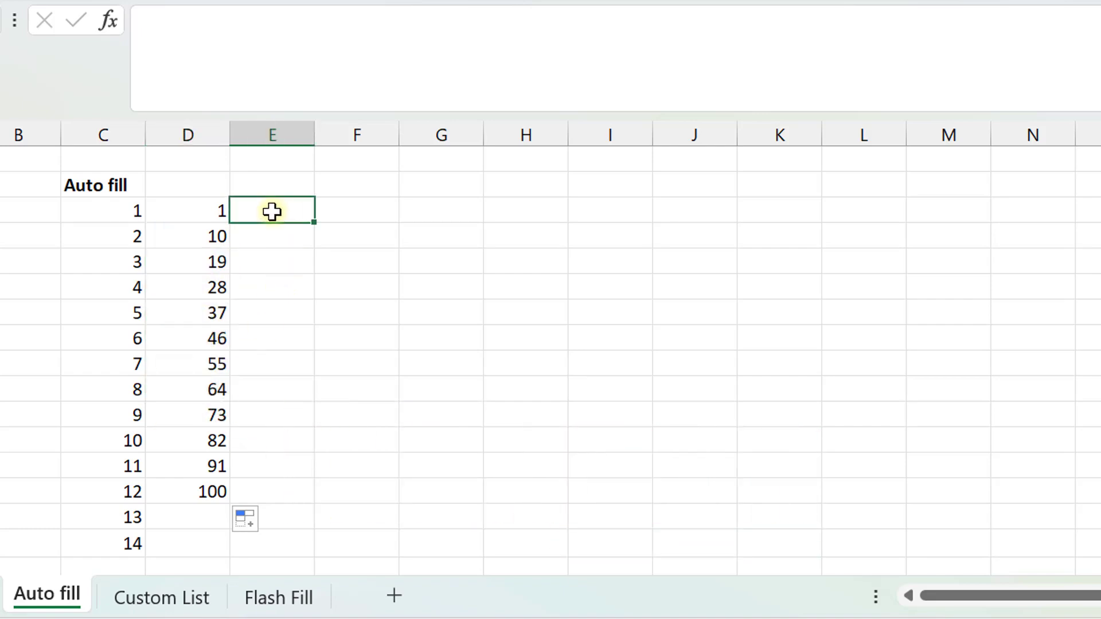
pyautogui.write('1')
pyautogui.press('Return')
pyautogui.write('3')
pyautogui.press('Return')
pyautogui.write('5')
pyautogui.press('Return')
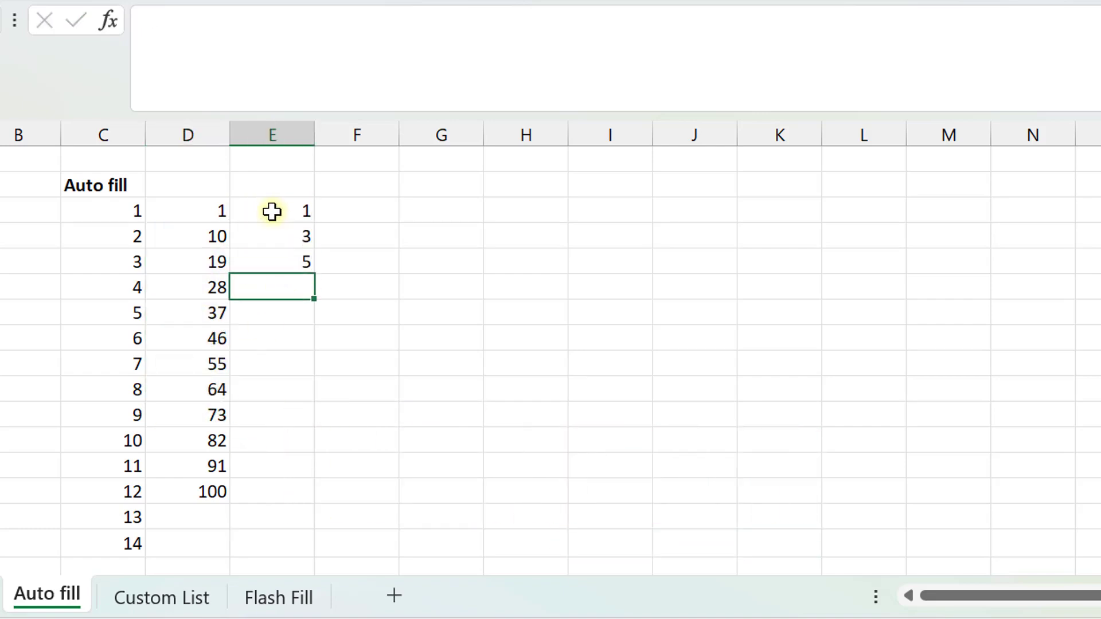
pyautogui.moveTo(274, 211); pyautogui.dragTo(308, 478)
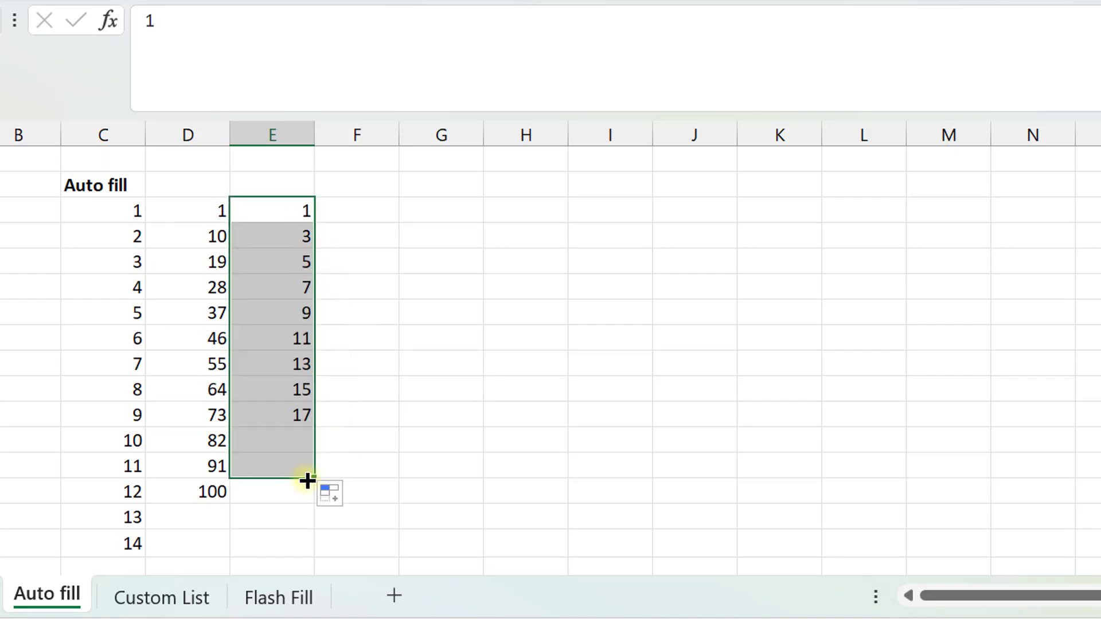
# Step: Enter 2, 4 and 6 in cells F3 to F5, and auto-fill the even-number series down through F13
pyautogui.click(351, 222)
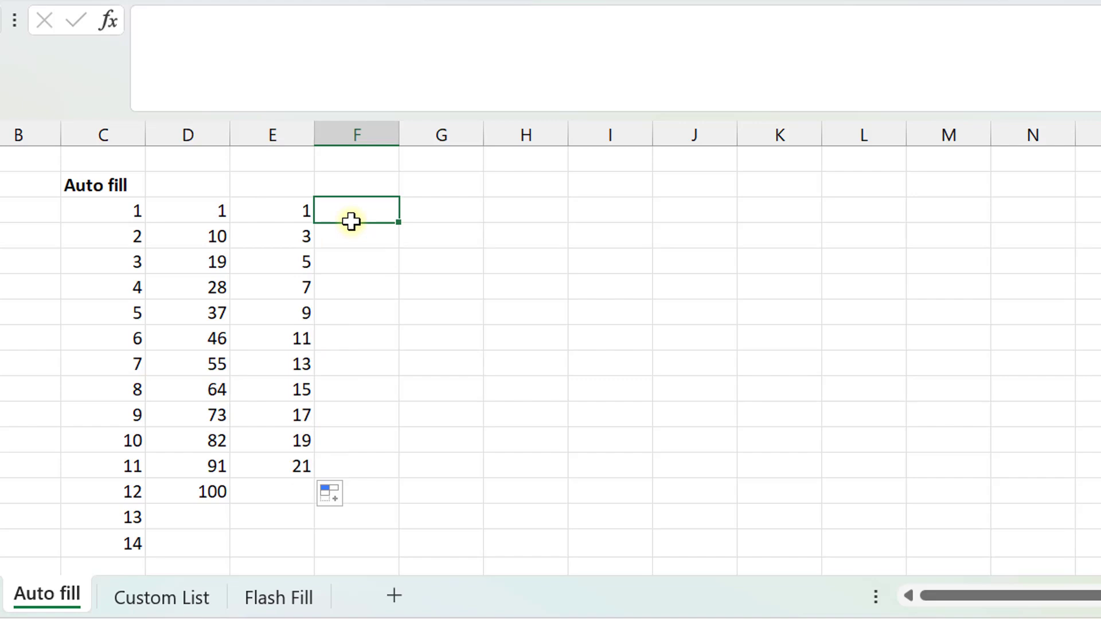
pyautogui.write('2')
pyautogui.press('Return')
pyautogui.write('4')
pyautogui.press('Return')
pyautogui.write('6')
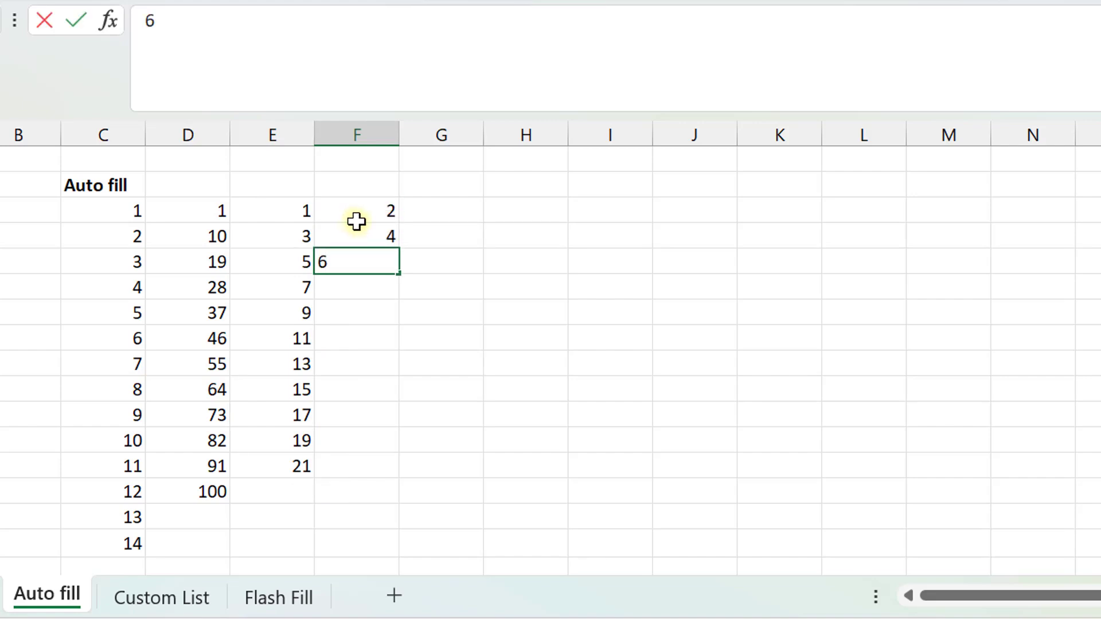
pyautogui.click(356, 221)
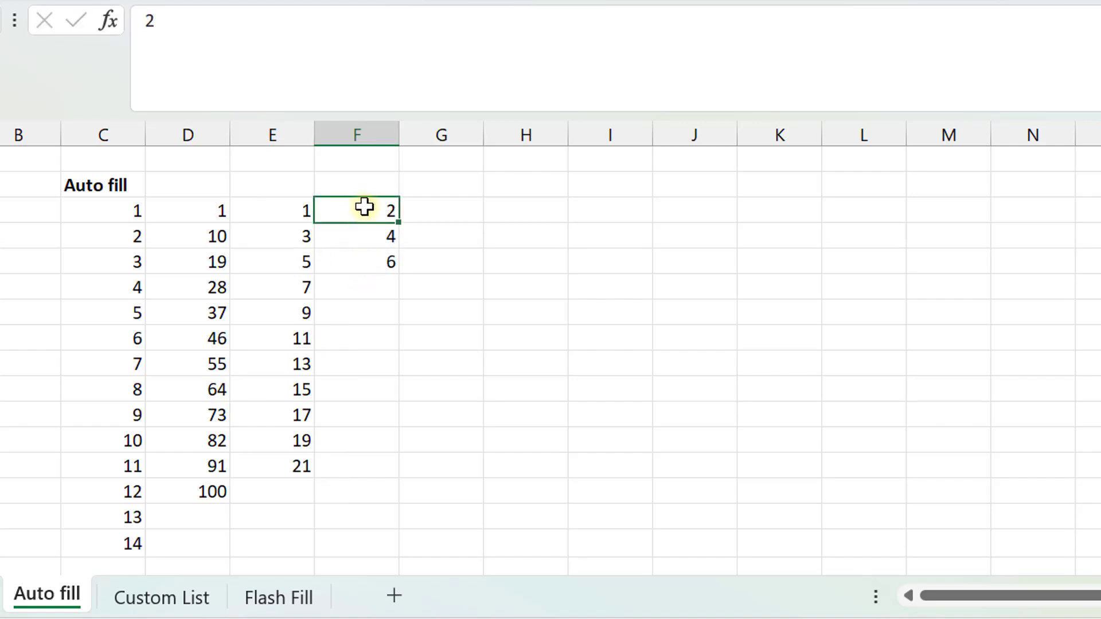
pyautogui.moveTo(365, 207); pyautogui.dragTo(376, 266)
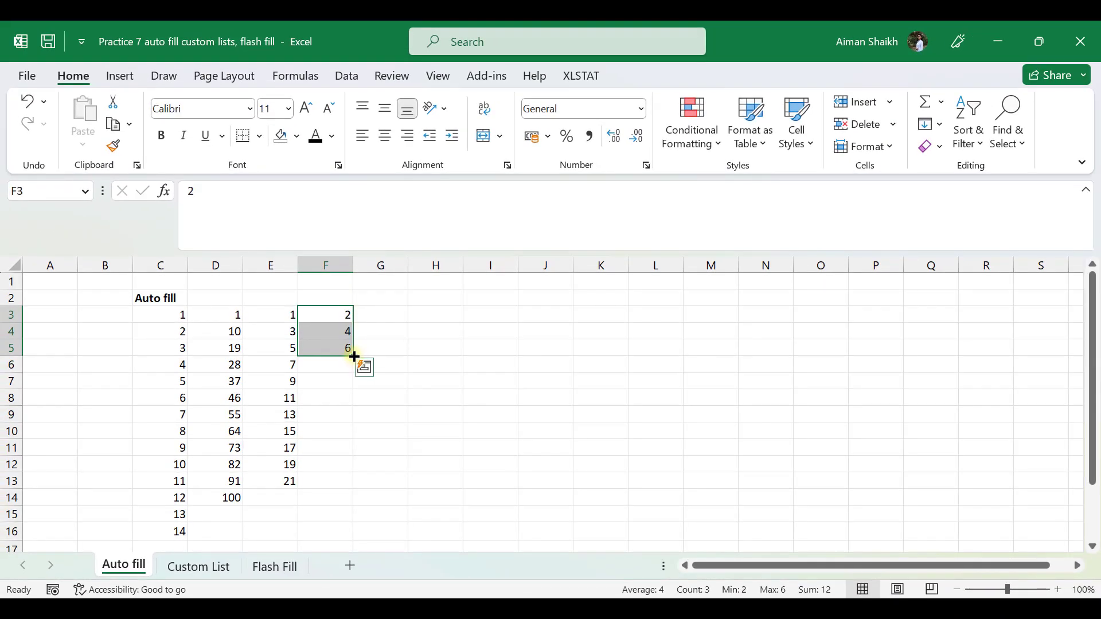
pyautogui.moveTo(354, 357); pyautogui.dragTo(343, 495)
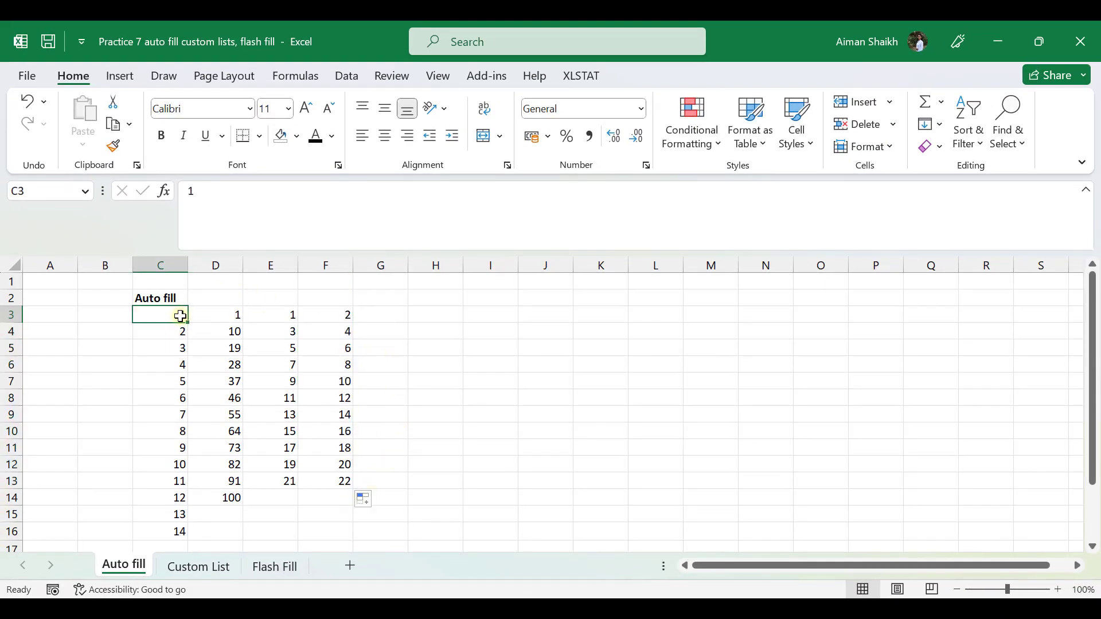
pyautogui.moveTo(178, 314); pyautogui.dragTo(327, 513)
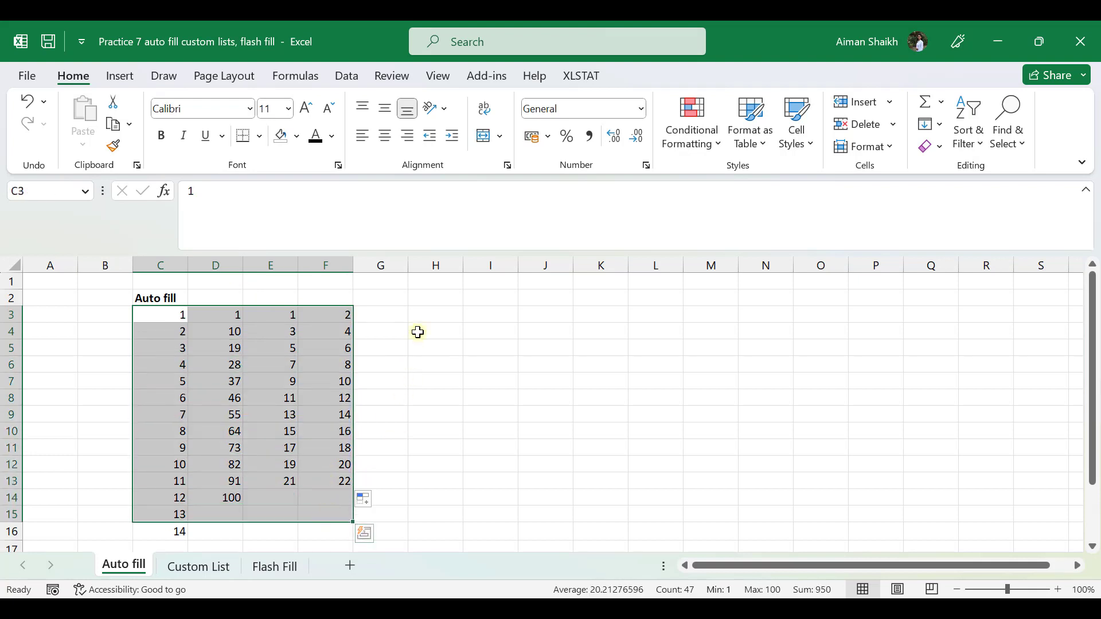
# Step: Enter Monday in cell H3 and auto-fill the full weekday names down through H11
pyautogui.click(438, 318)
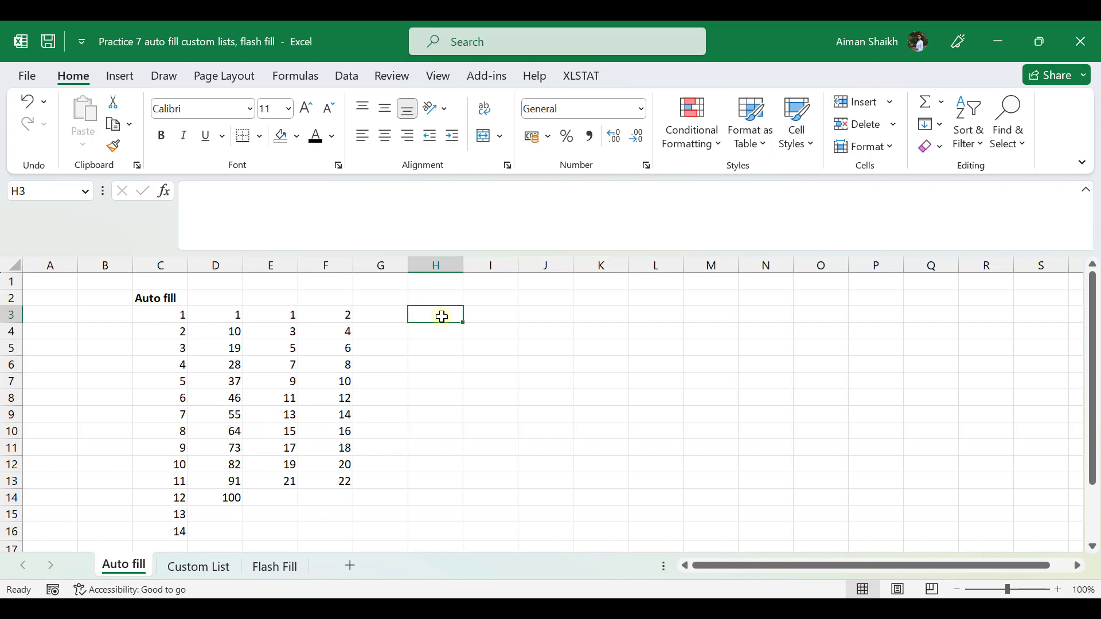
pyautogui.write('Monday')
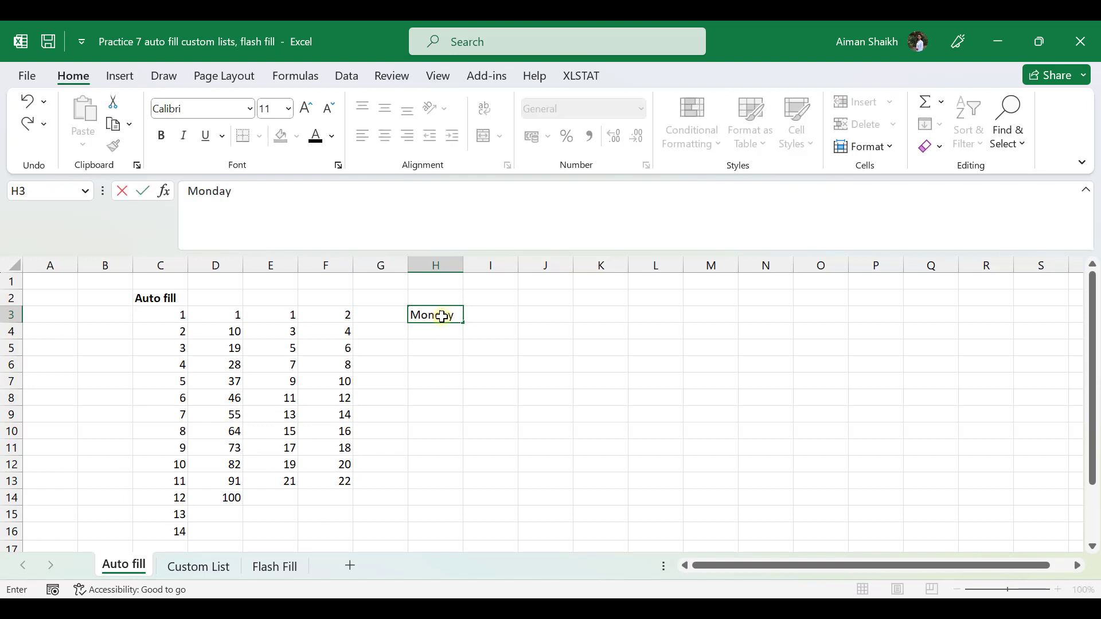
pyautogui.press('Return')
pyautogui.click(458, 316)
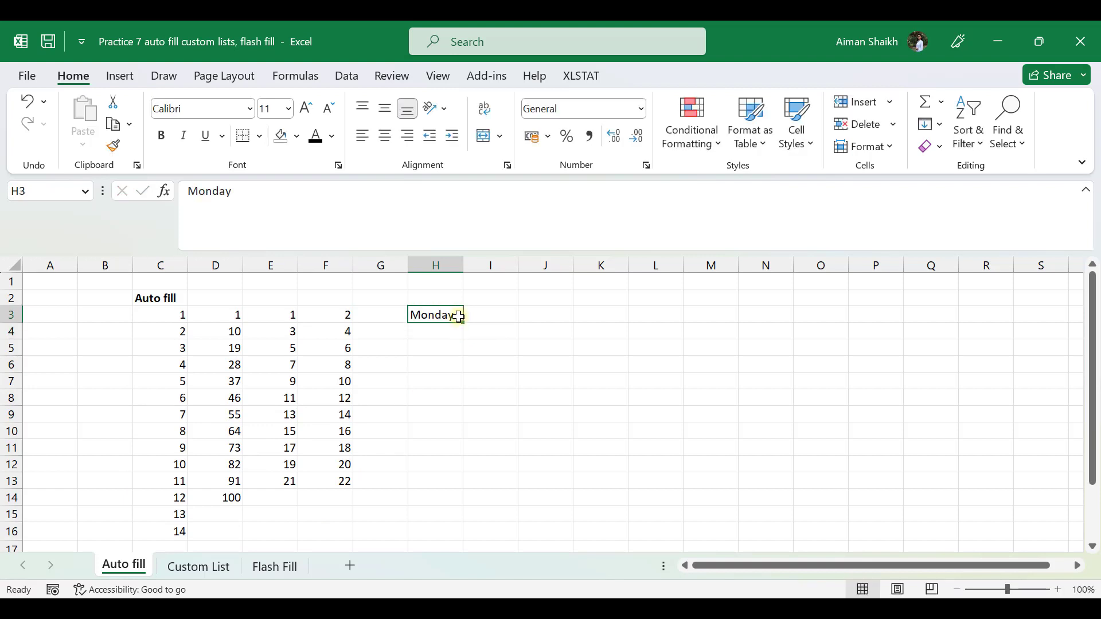
pyautogui.moveTo(464, 324); pyautogui.dragTo(455, 458)
pyautogui.click(438, 337)
pyautogui.moveTo(438, 338); pyautogui.dragTo(443, 510)
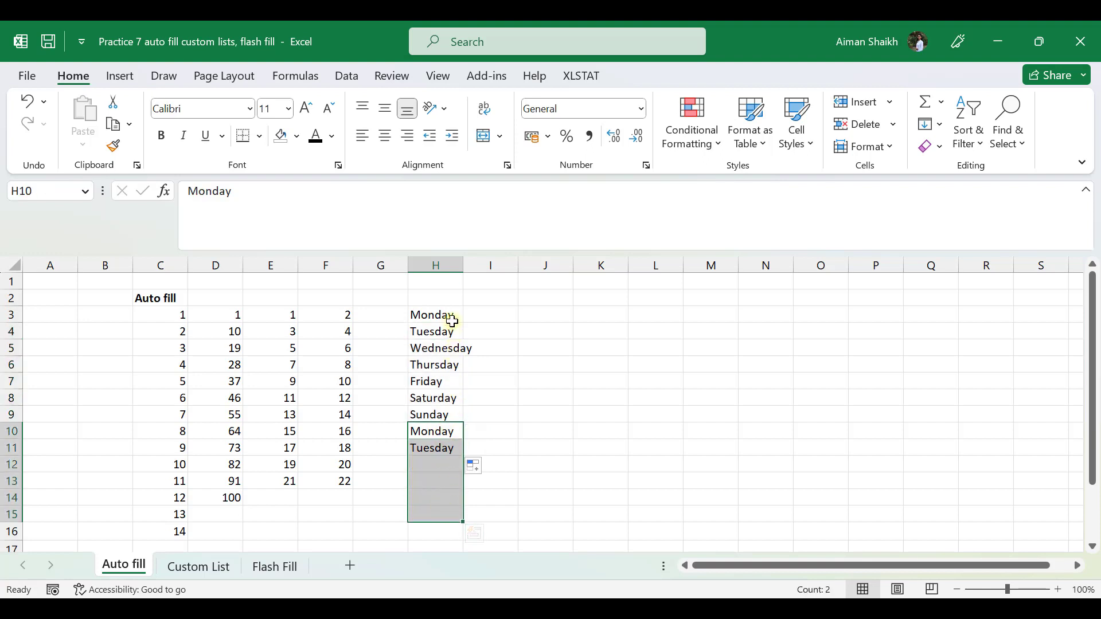
# Step: Enter mon in cell I3 and auto-fill the abbreviated weekday names down through I11
pyautogui.click(486, 318)
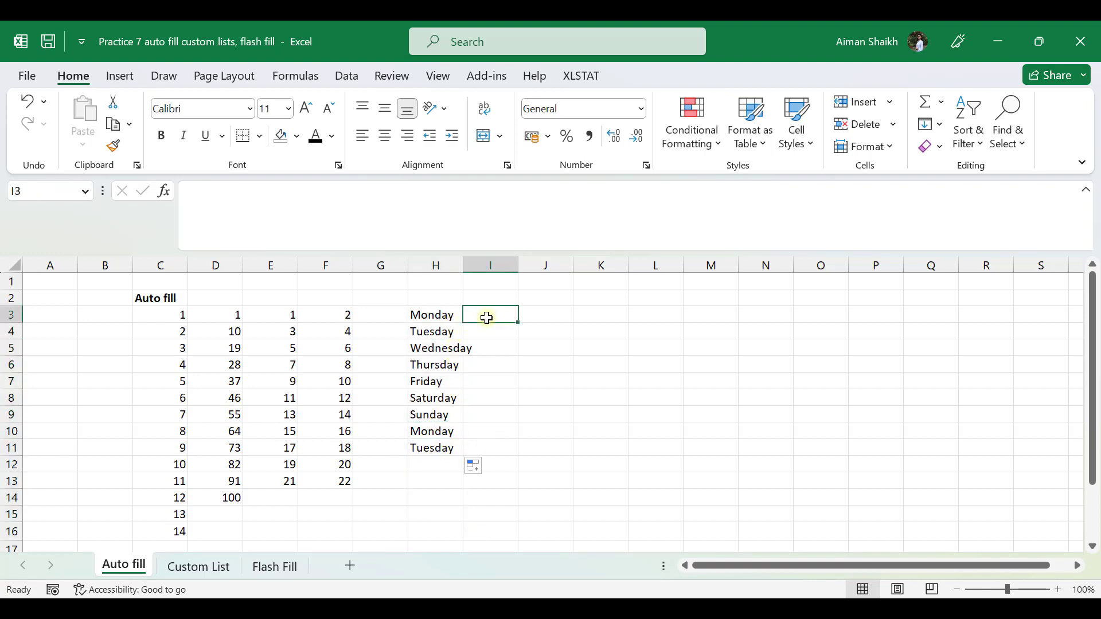
pyautogui.write('mon')
pyautogui.press('Return')
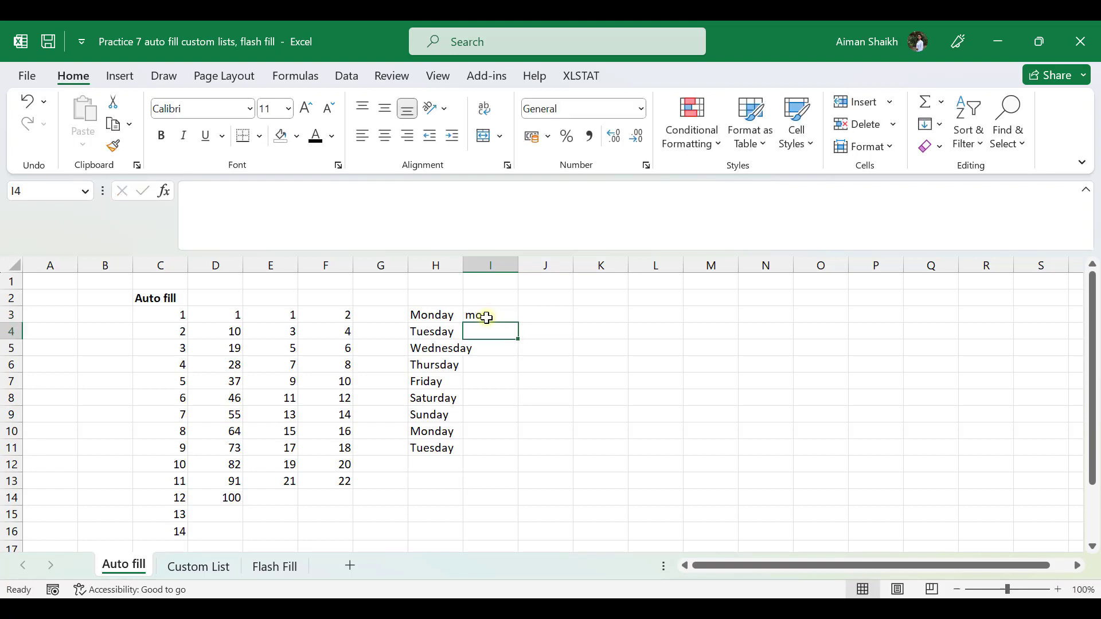
pyautogui.click(500, 317)
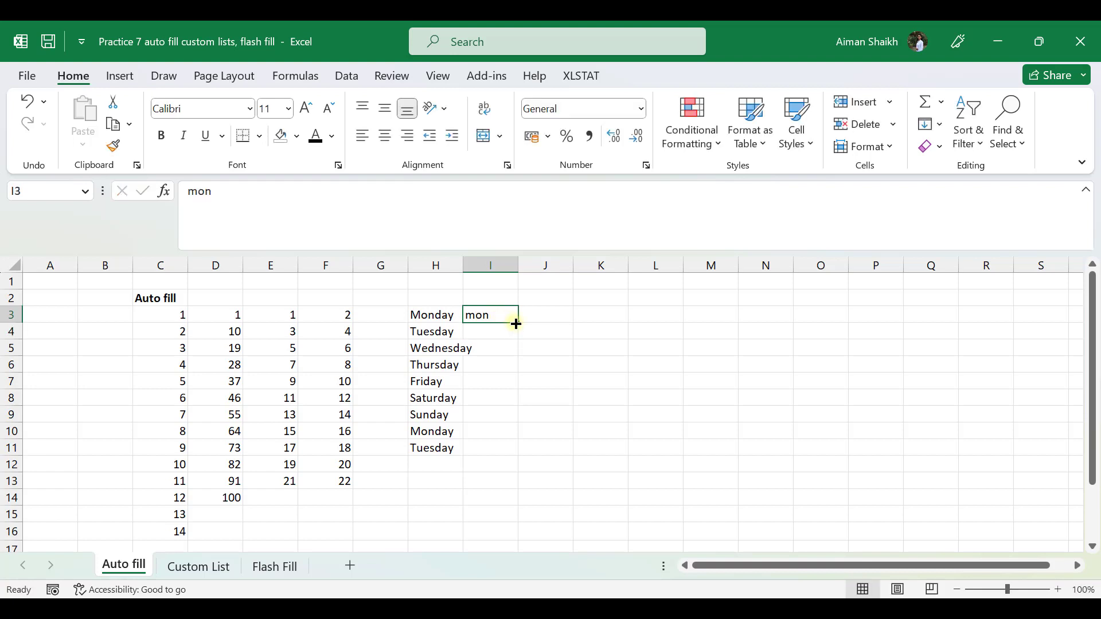
pyautogui.moveTo(516, 324); pyautogui.dragTo(506, 454)
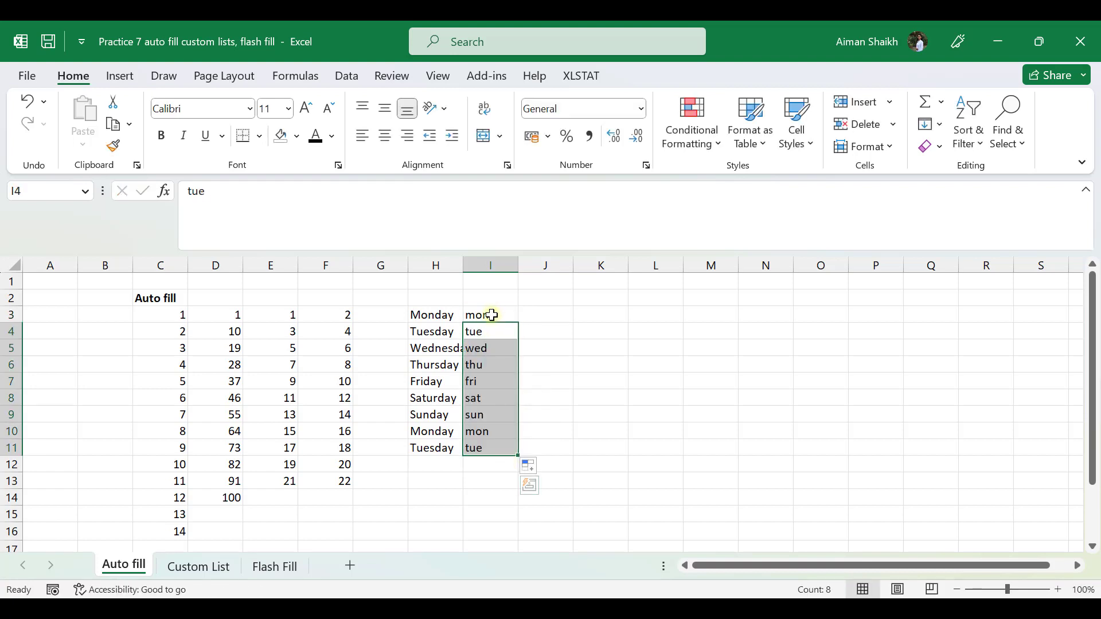
# Step: Enter jan in cell J3 and auto-fill the lowercase abbreviated month names down through J11
pyautogui.moveTo(492, 314); pyautogui.dragTo(504, 446)
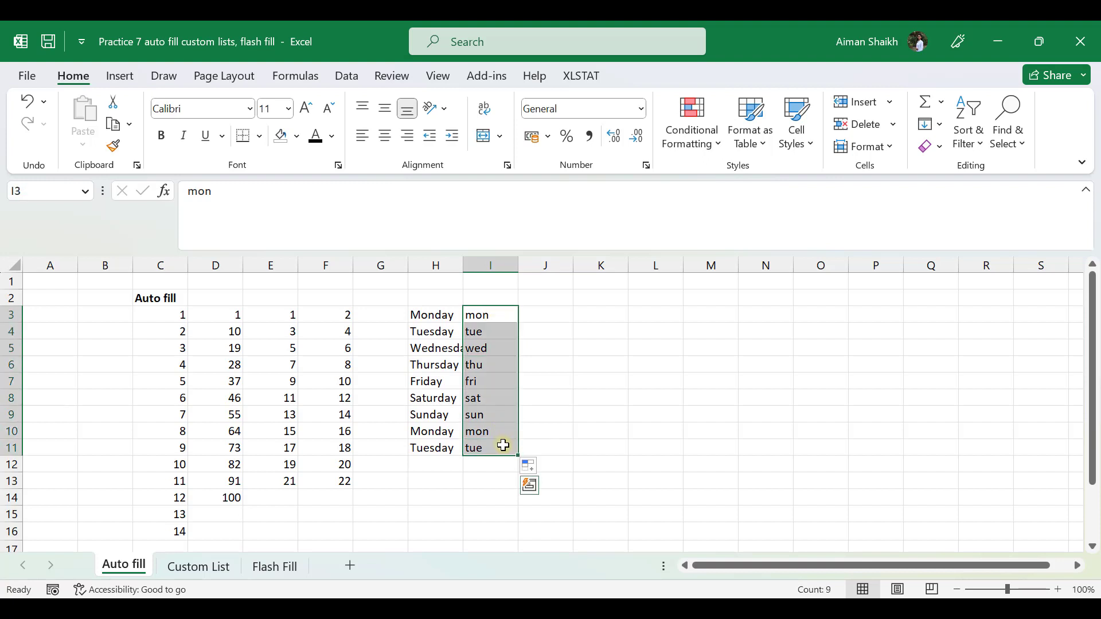
pyautogui.click(556, 312)
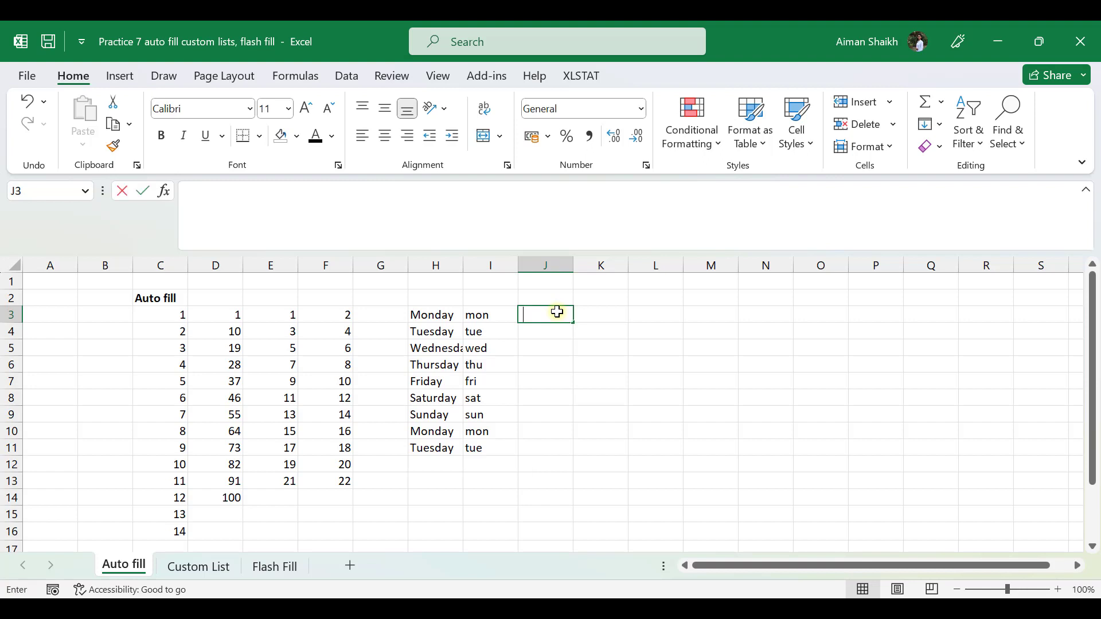
pyautogui.write('jan')
pyautogui.press('Return')
pyautogui.click(556, 312)
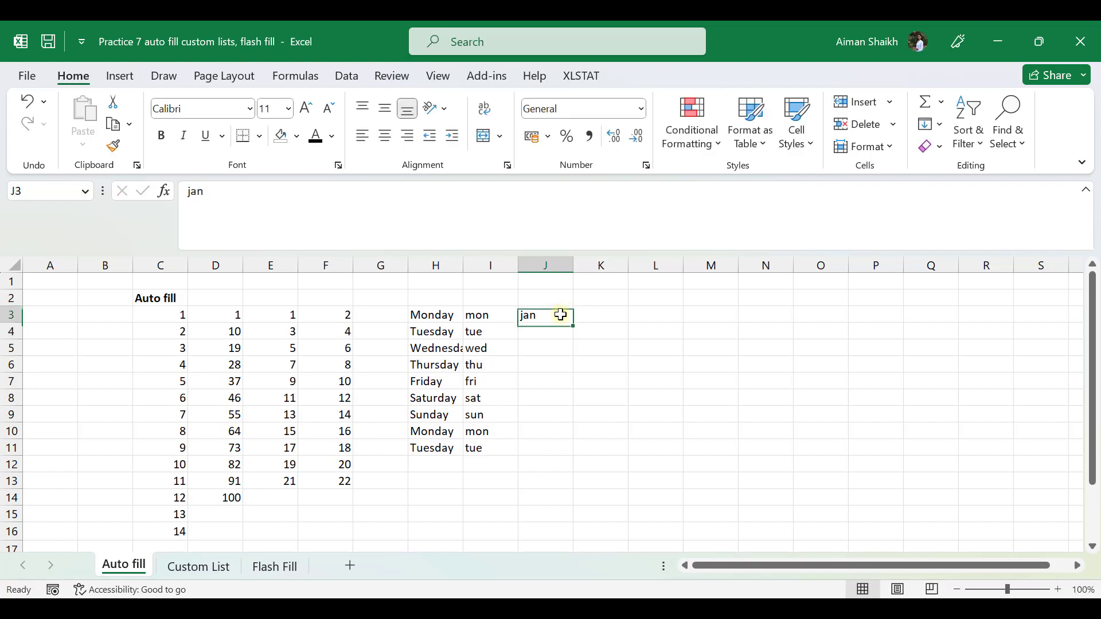
pyautogui.moveTo(574, 325); pyautogui.dragTo(567, 453)
# Step: Enter Jan in cell K3 and auto-fill the capitalized abbreviated month names down through K12
pyautogui.click(611, 316)
pyautogui.write('Jan')
pyautogui.press('Return')
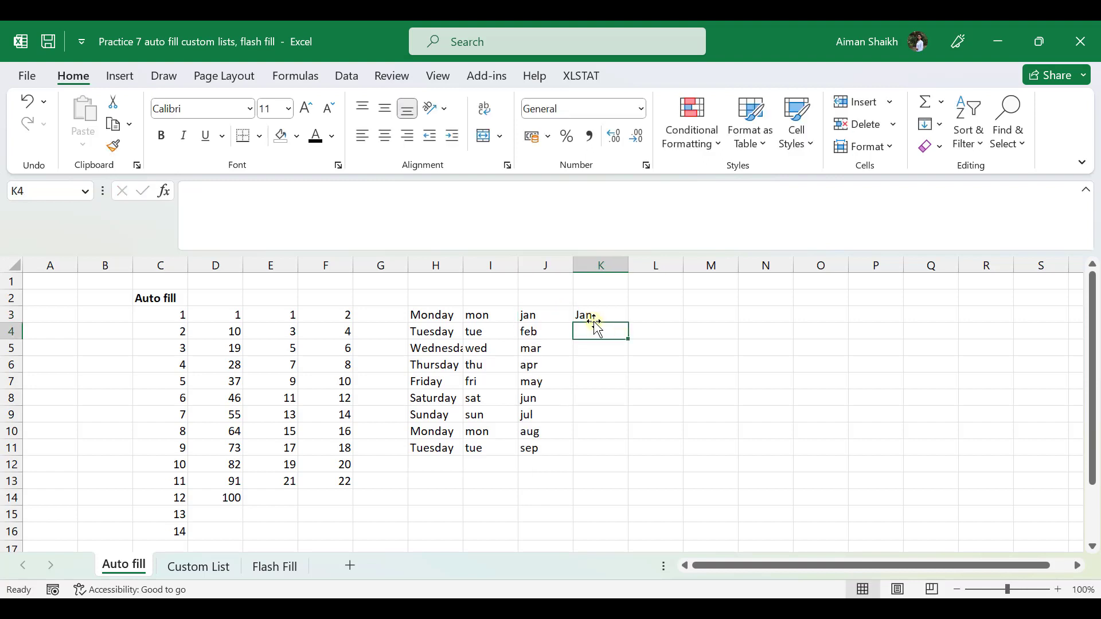
pyautogui.click(615, 316)
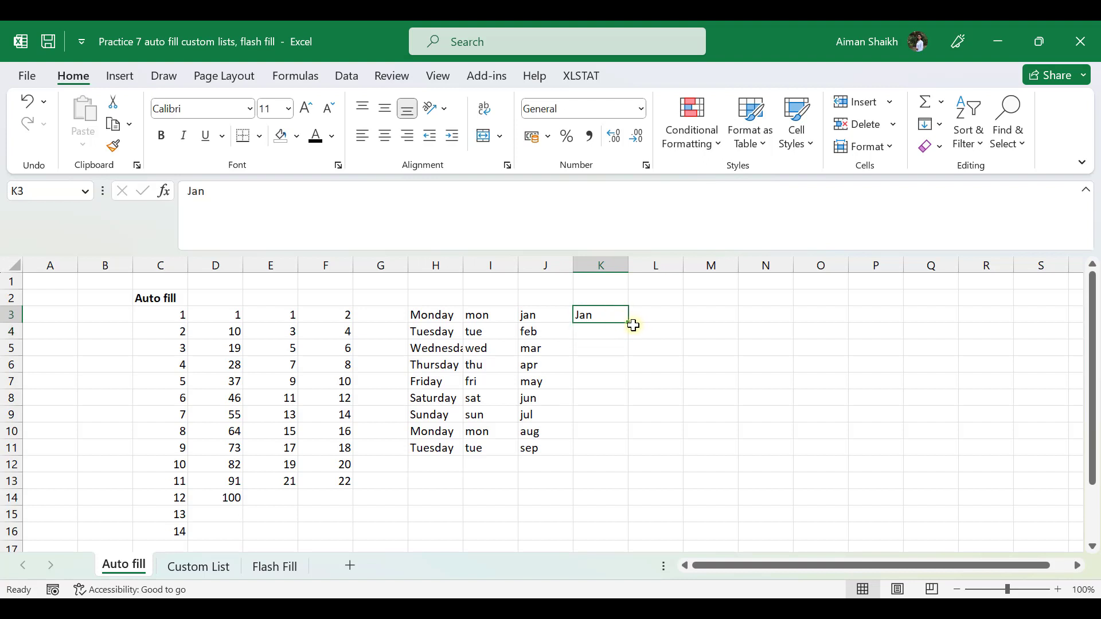
pyautogui.moveTo(626, 326); pyautogui.dragTo(602, 465)
# Step: Enter JANUARY in cell L3 and auto-fill the uppercase full month names down through L15
pyautogui.click(653, 315)
pyautogui.write('JANUARY')
pyautogui.press('Return')
pyautogui.click(665, 317)
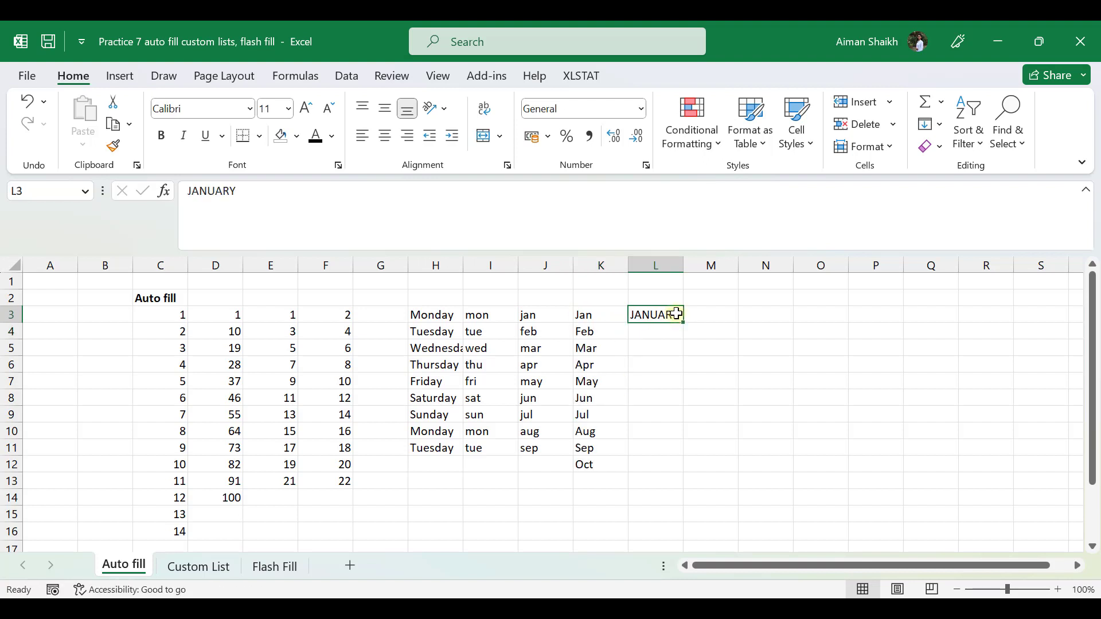
pyautogui.moveTo(683, 322); pyautogui.dragTo(659, 517)
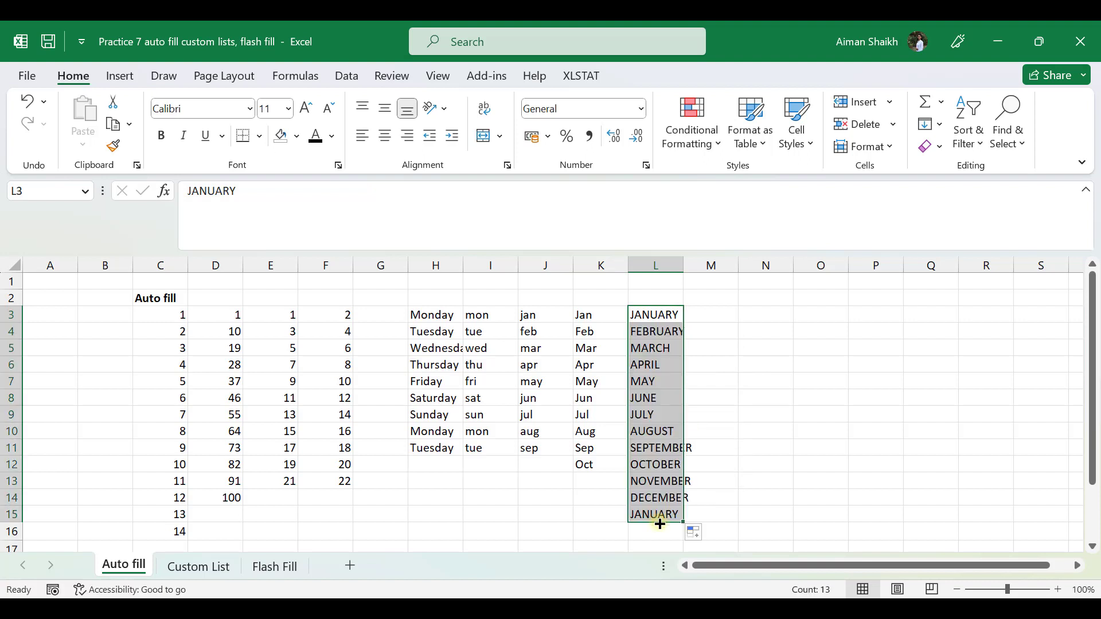
pyautogui.moveTo(160, 315); pyautogui.dragTo(665, 522)
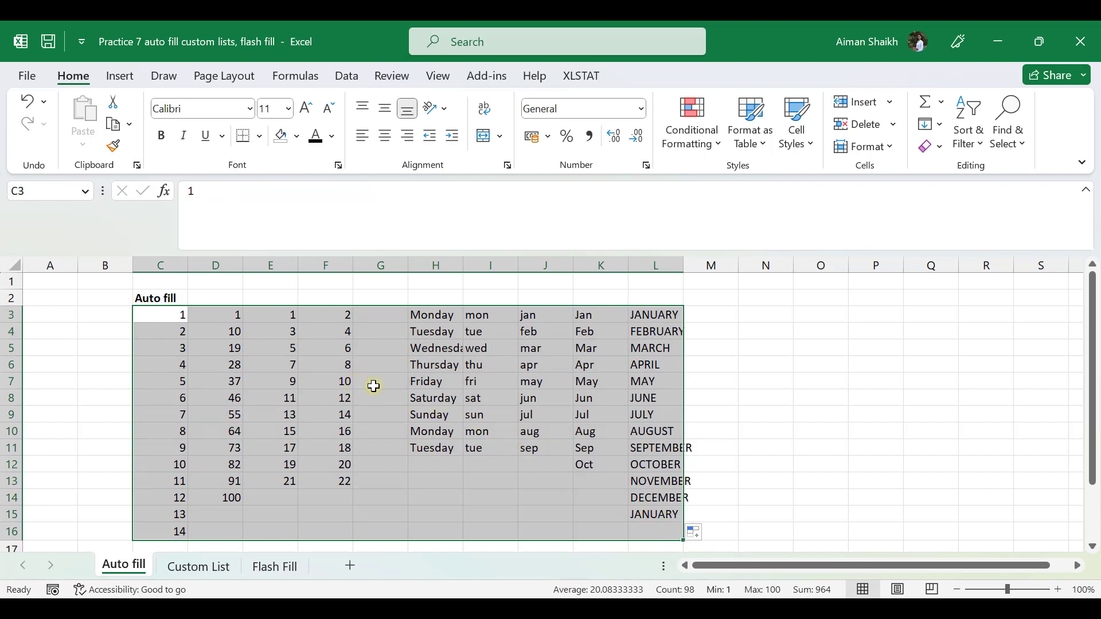
# Step: Enter high and low in cells N3 and N4, and auto-fill the alternating pattern down through N10
pyautogui.click(761, 314)
pyautogui.write('Hig')
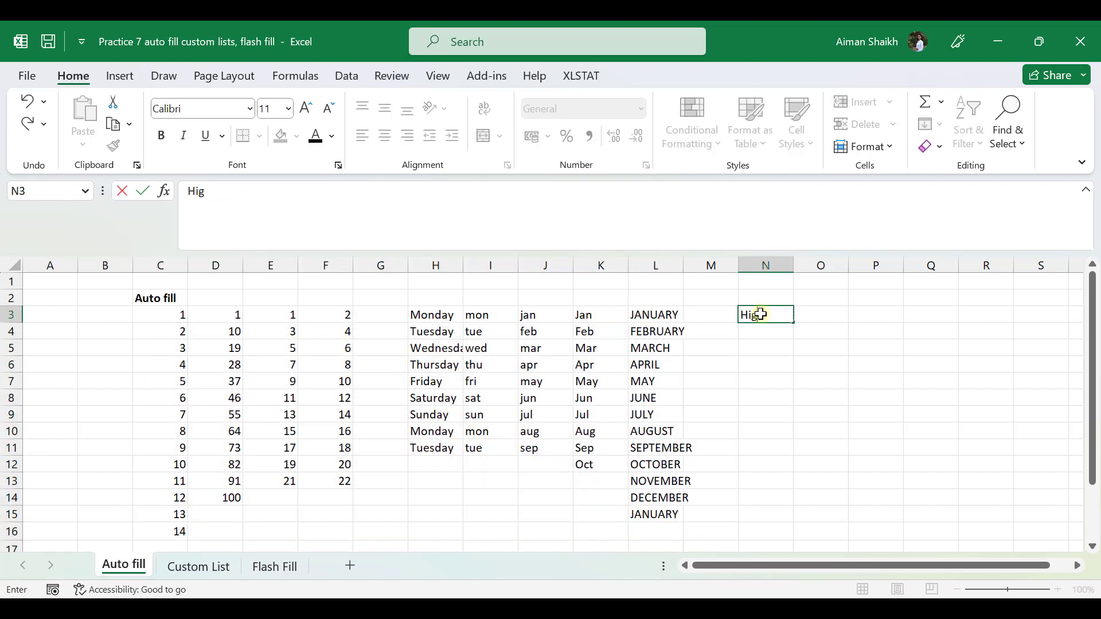
pyautogui.press('BackSpace')
pyautogui.press('BackSpace')
pyautogui.press('BackSpace')
pyautogui.press('Return')
pyautogui.press('Return')
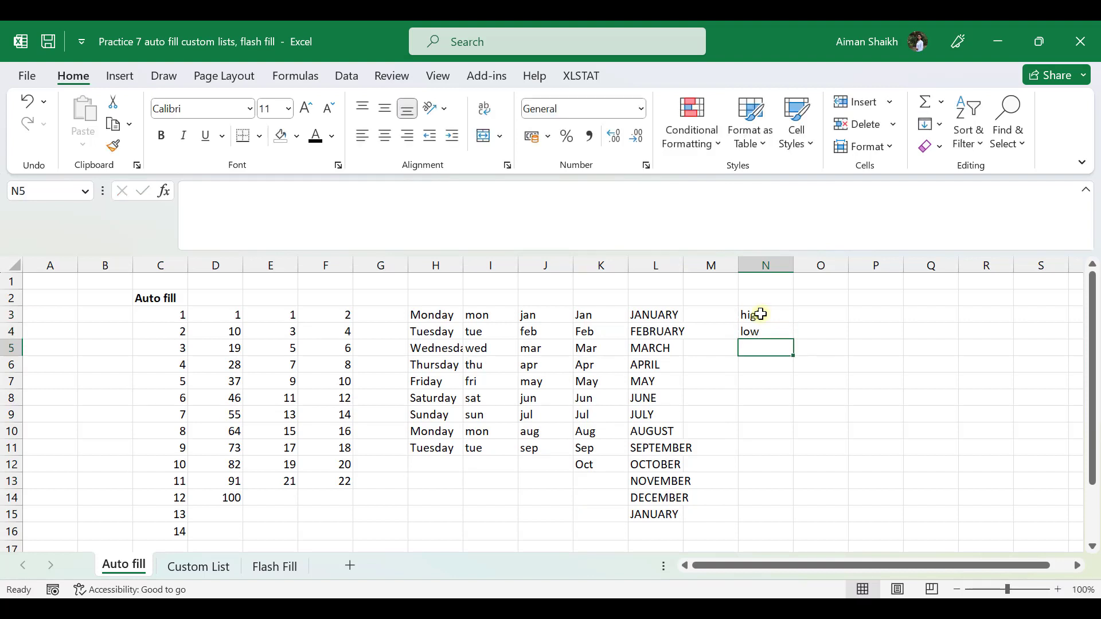
pyautogui.moveTo(780, 315); pyautogui.dragTo(798, 437)
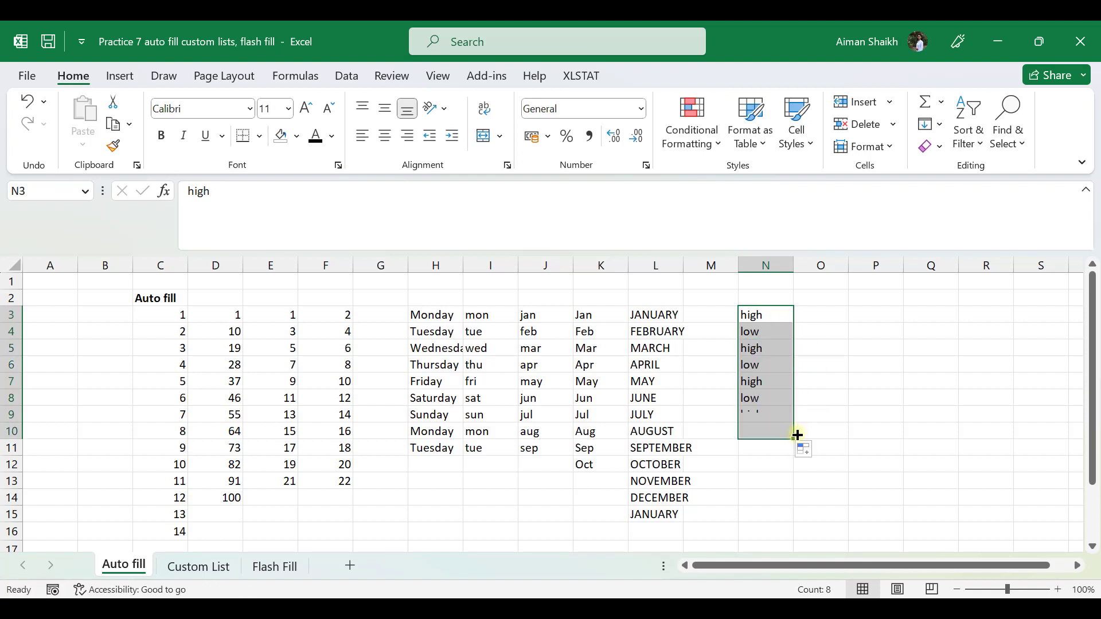
pyautogui.click(764, 347)
pyautogui.moveTo(765, 347); pyautogui.dragTo(775, 436)
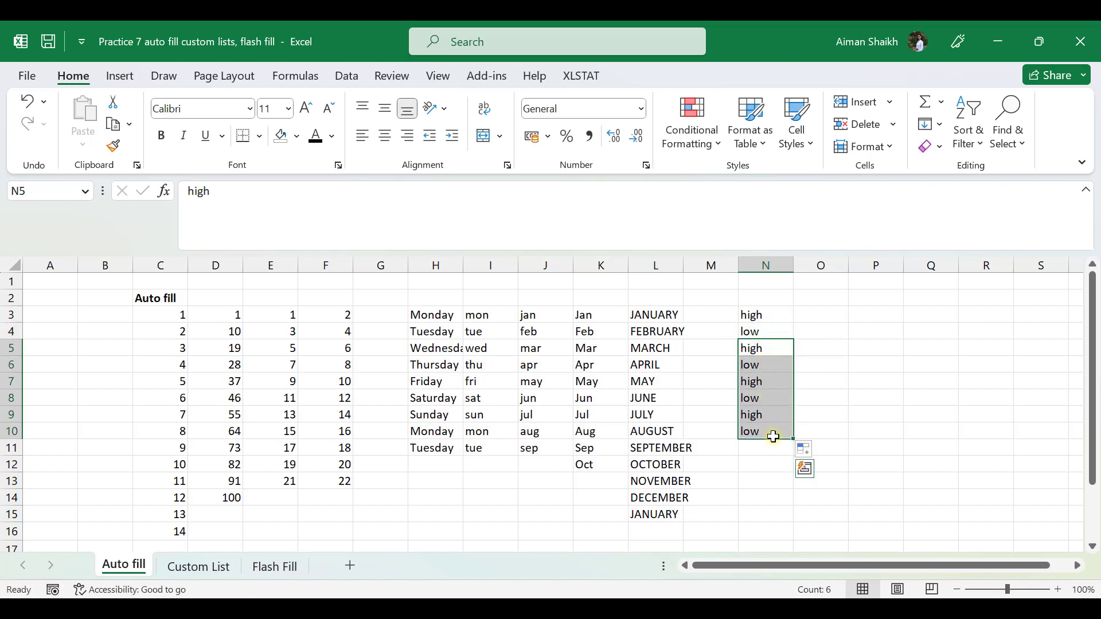
# Step: Enter high, medium and low in cells O3 to O5, and auto-fill the repeating pattern down through O12
pyautogui.click(825, 322)
pyautogui.write('high')
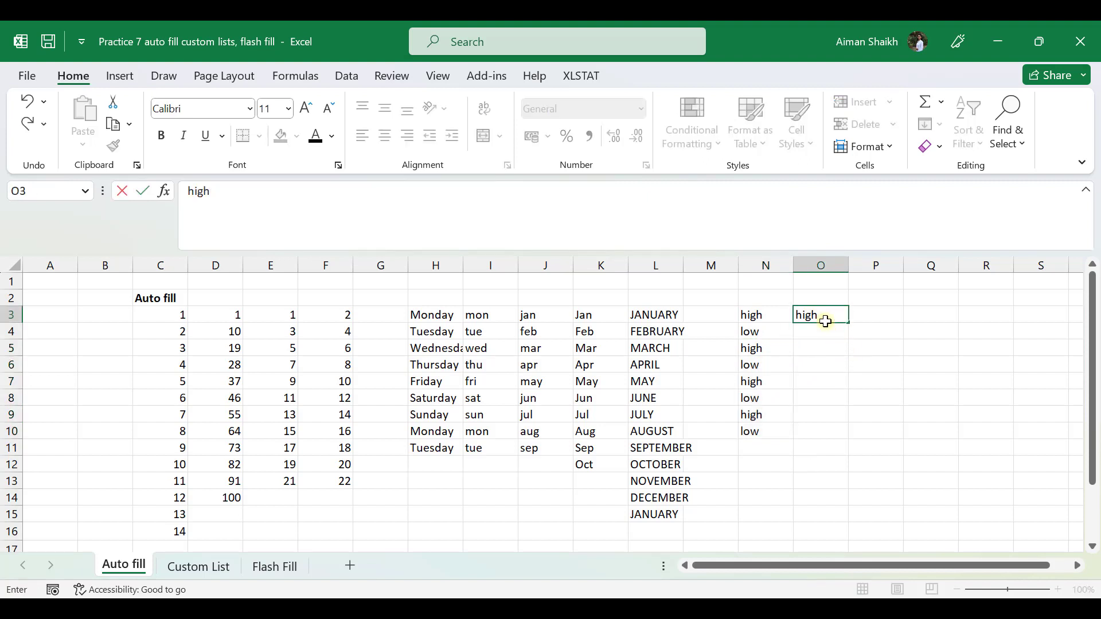
pyautogui.press('Return')
pyautogui.write('medi')
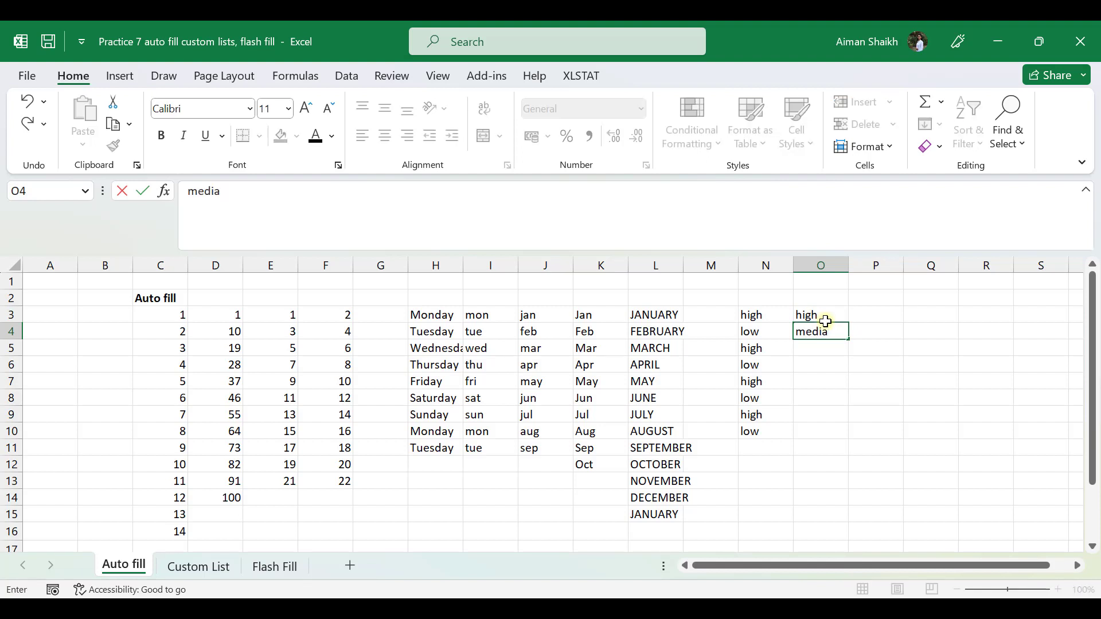
pyautogui.write('um')
pyautogui.press('Return')
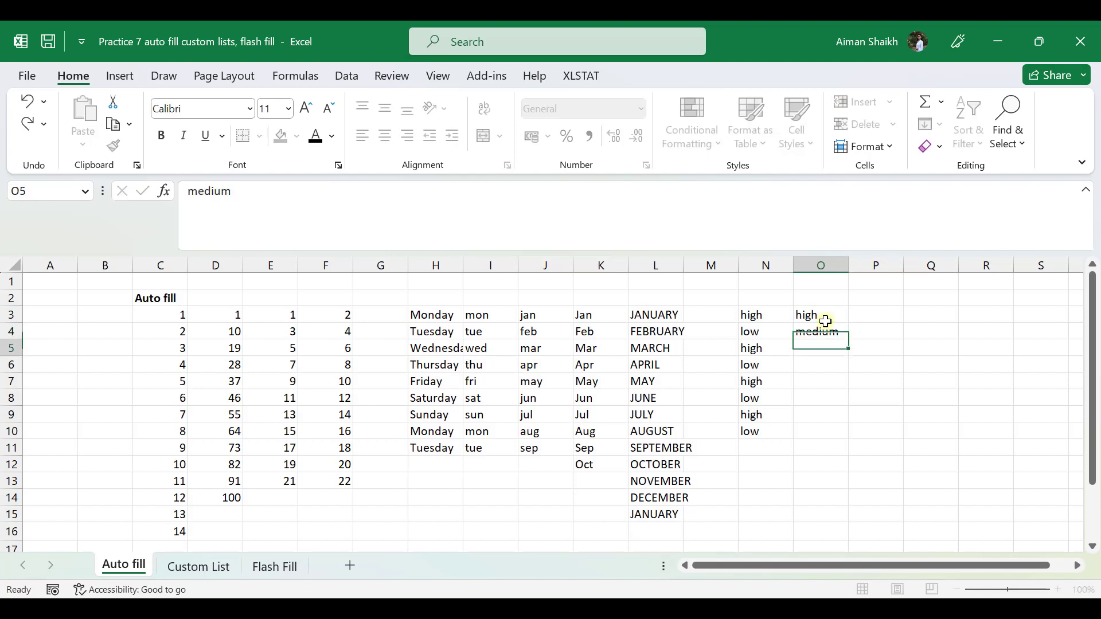
pyautogui.write('low')
pyautogui.press('Return')
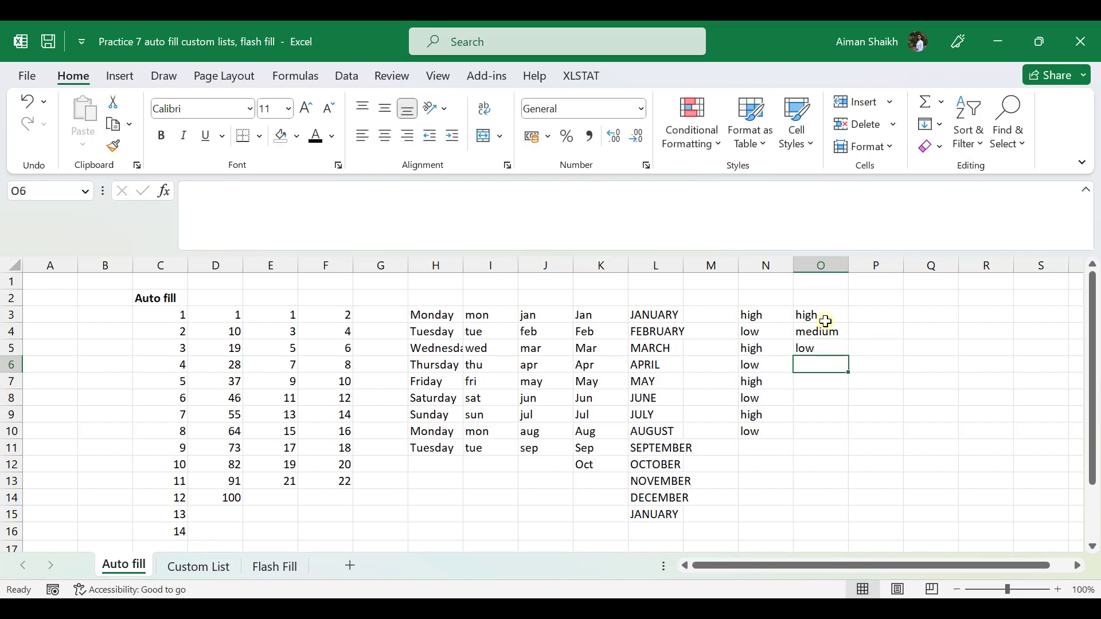
pyautogui.moveTo(825, 314); pyautogui.dragTo(846, 475)
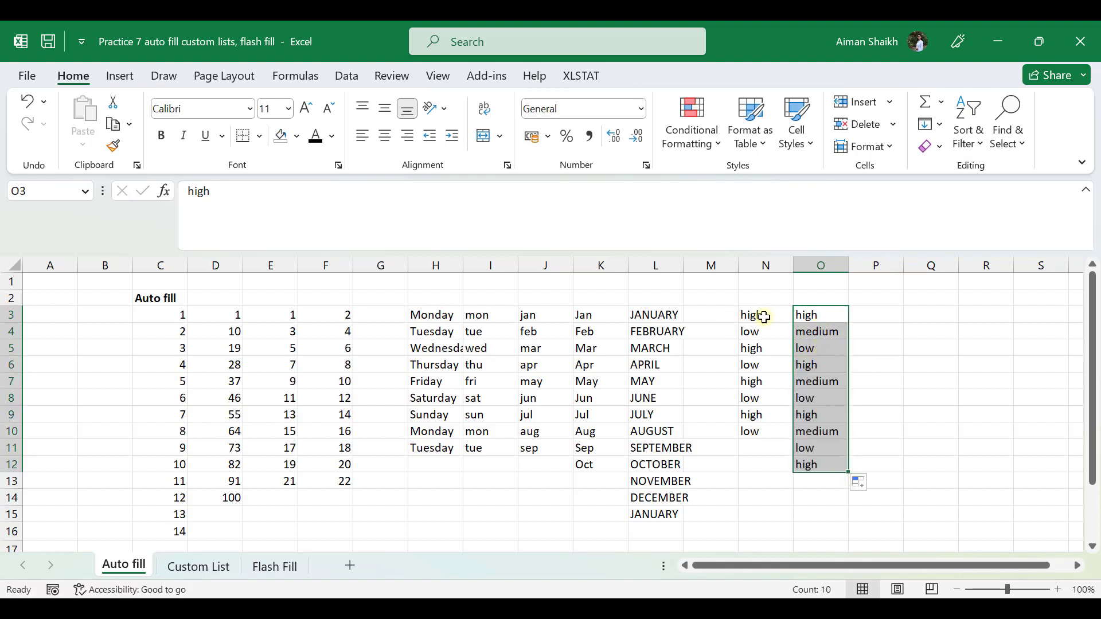
pyautogui.moveTo(759, 315); pyautogui.dragTo(762, 328)
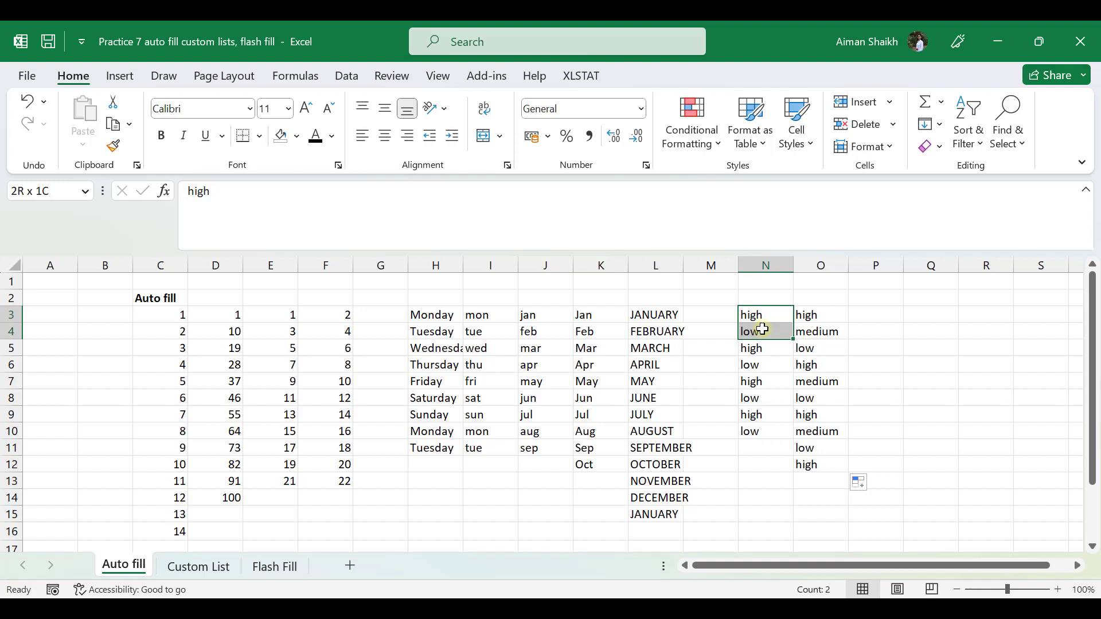
# Step: Enter high in cell P3 and auto-fill it down through P5
pyautogui.click(864, 315)
pyautogui.write('high')
pyautogui.press('Return')
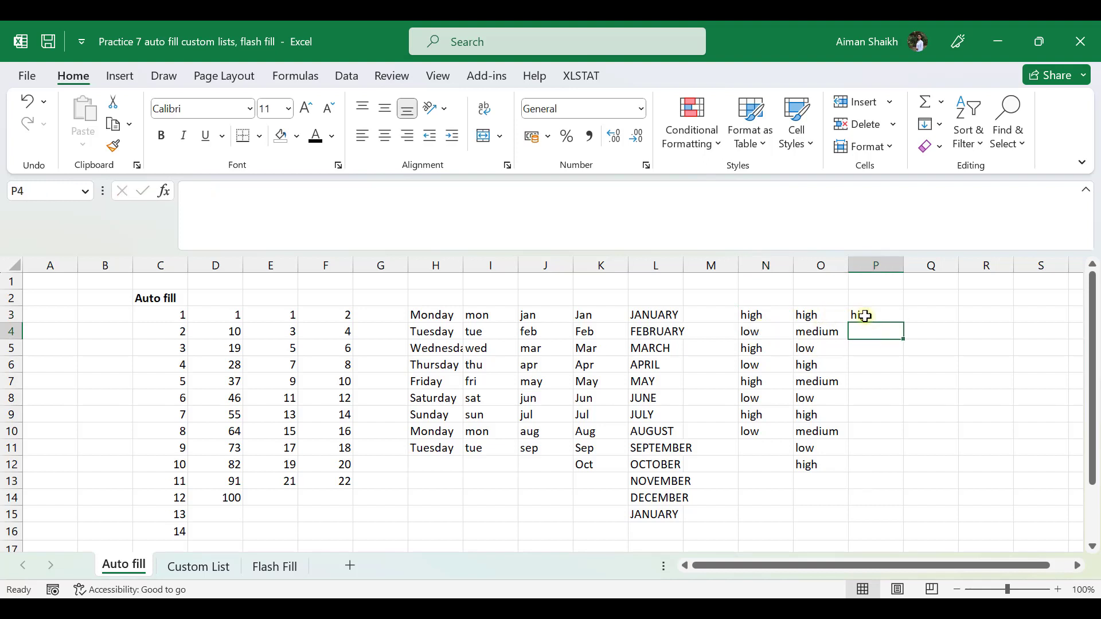
pyautogui.click(872, 316)
pyautogui.moveTo(904, 325); pyautogui.dragTo(904, 359)
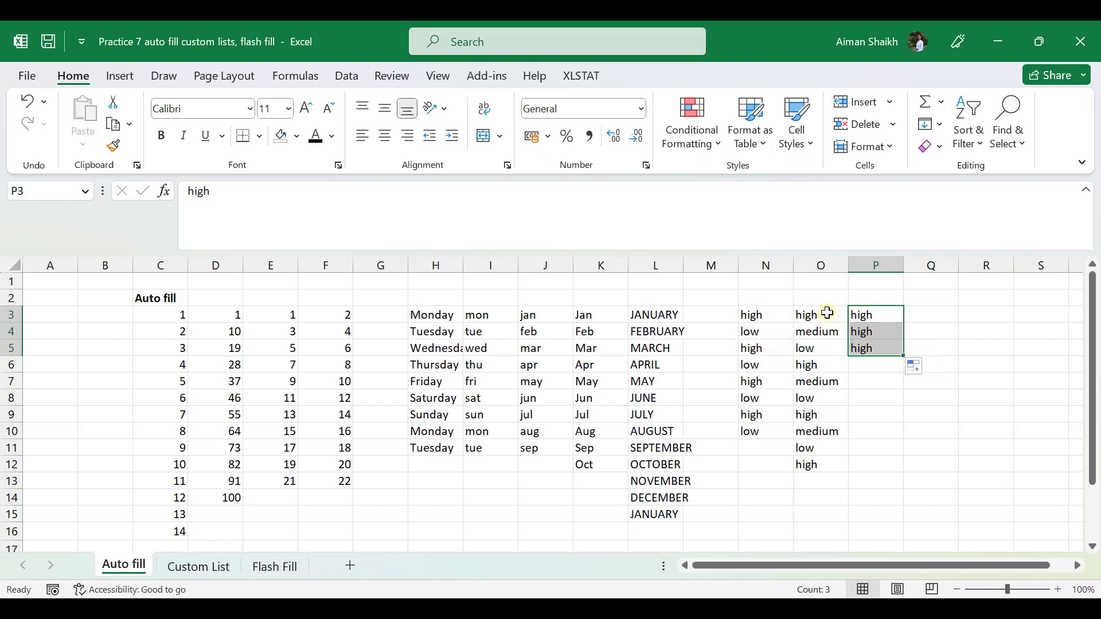
pyautogui.moveTo(827, 313); pyautogui.dragTo(812, 469)
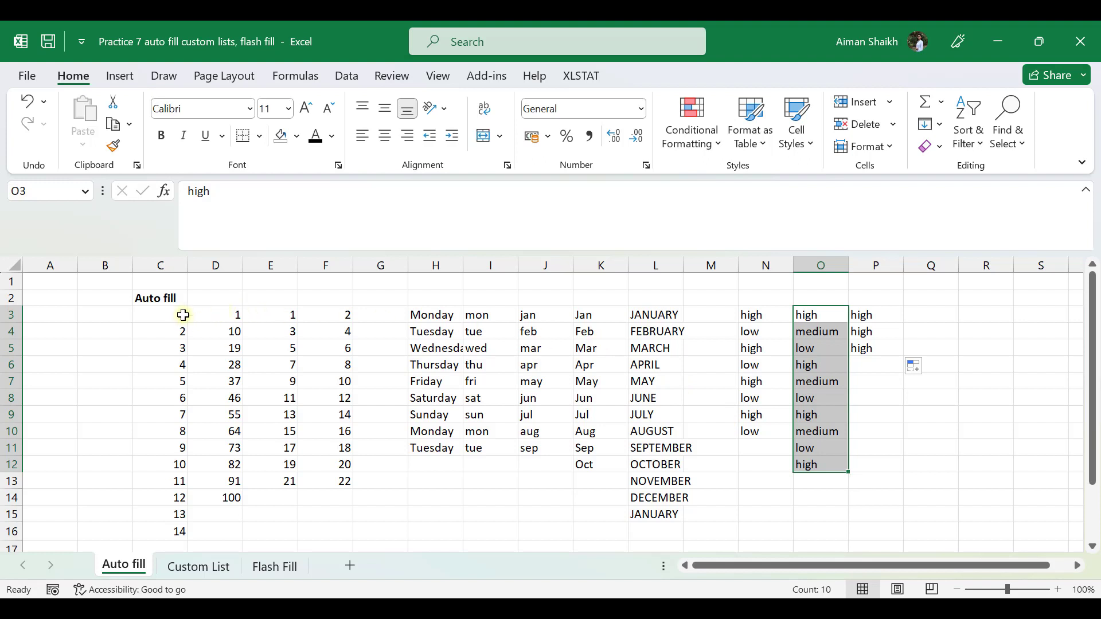
pyautogui.moveTo(183, 315); pyautogui.dragTo(664, 497)
pyautogui.click(183, 317)
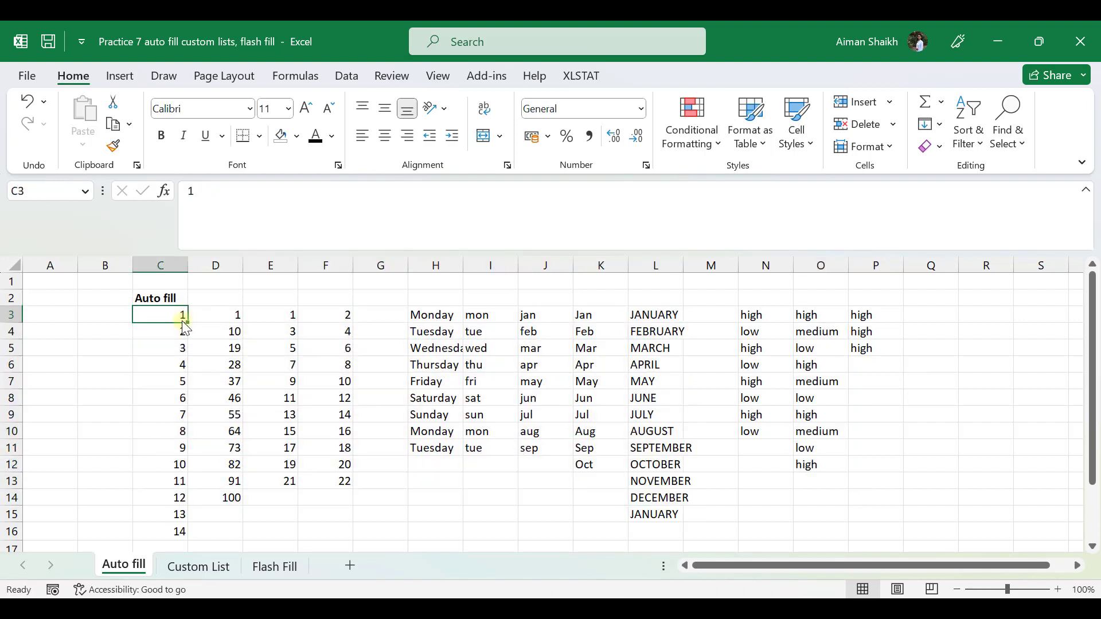
pyautogui.moveTo(165, 316); pyautogui.dragTo(186, 548)
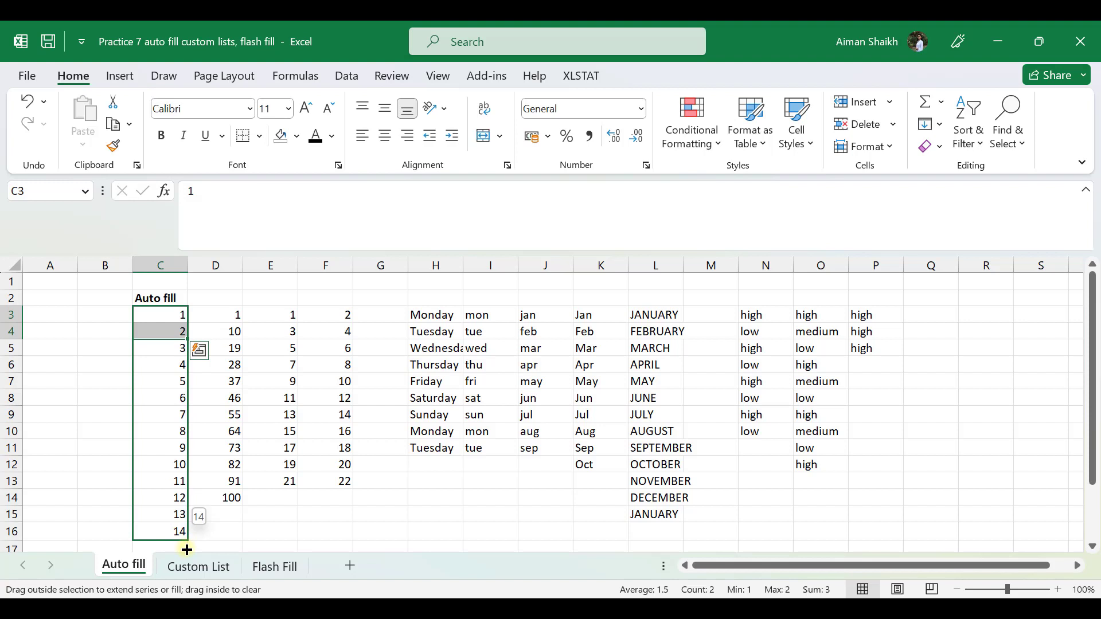
pyautogui.moveTo(184, 541); pyautogui.dragTo(186, 373)
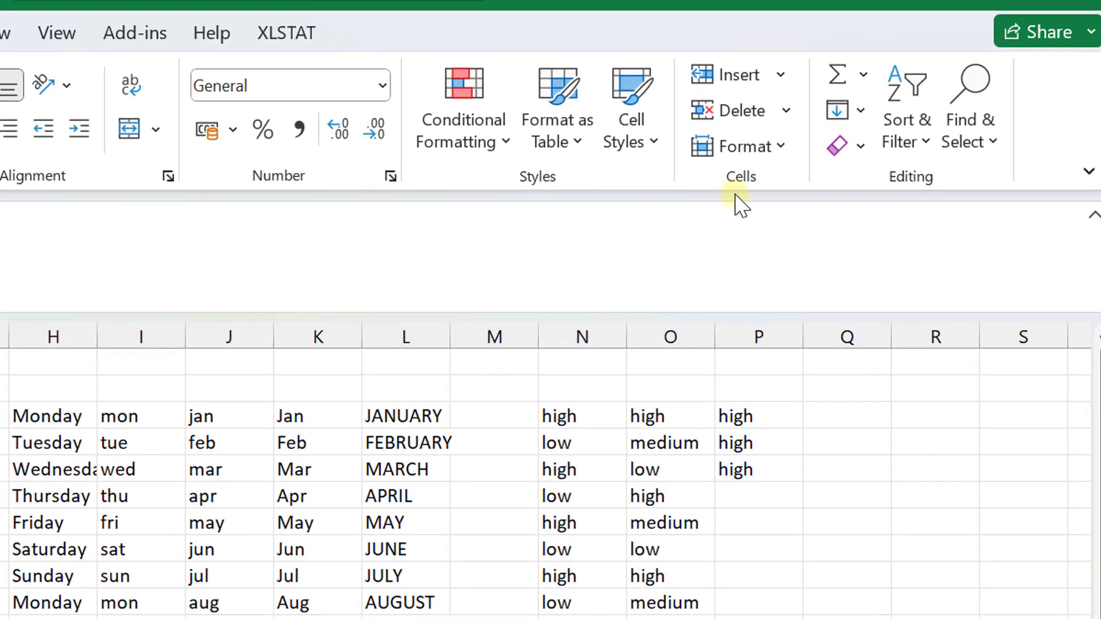
# Step: Fill a linear series down column C from C3 with step value 1 and stop value 1000, and check its last cell
pyautogui.click(861, 112)
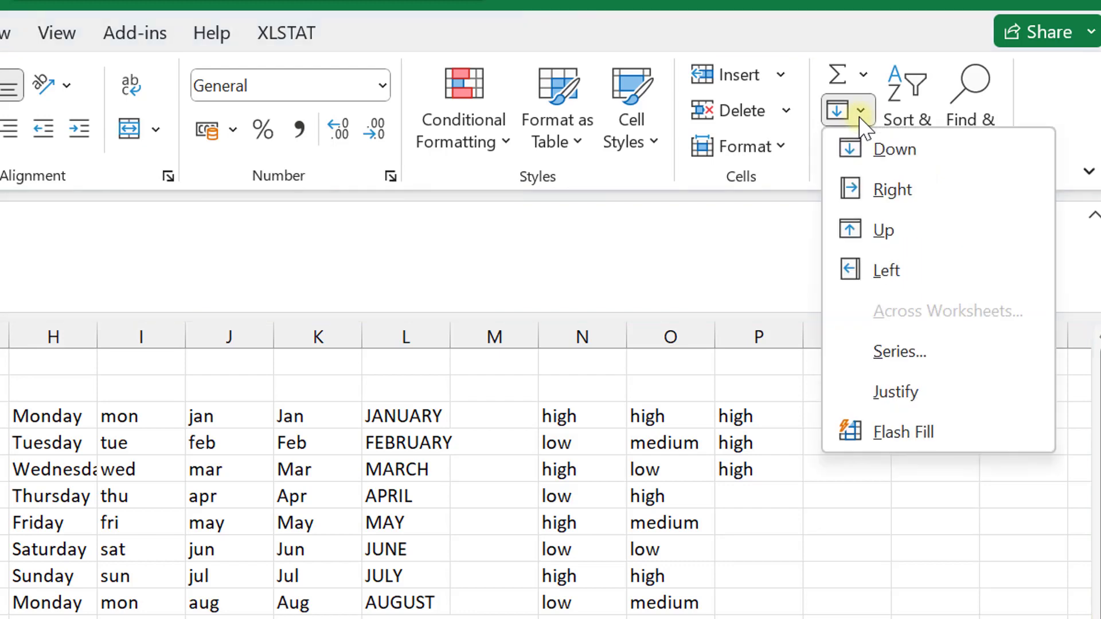
pyautogui.click(900, 353)
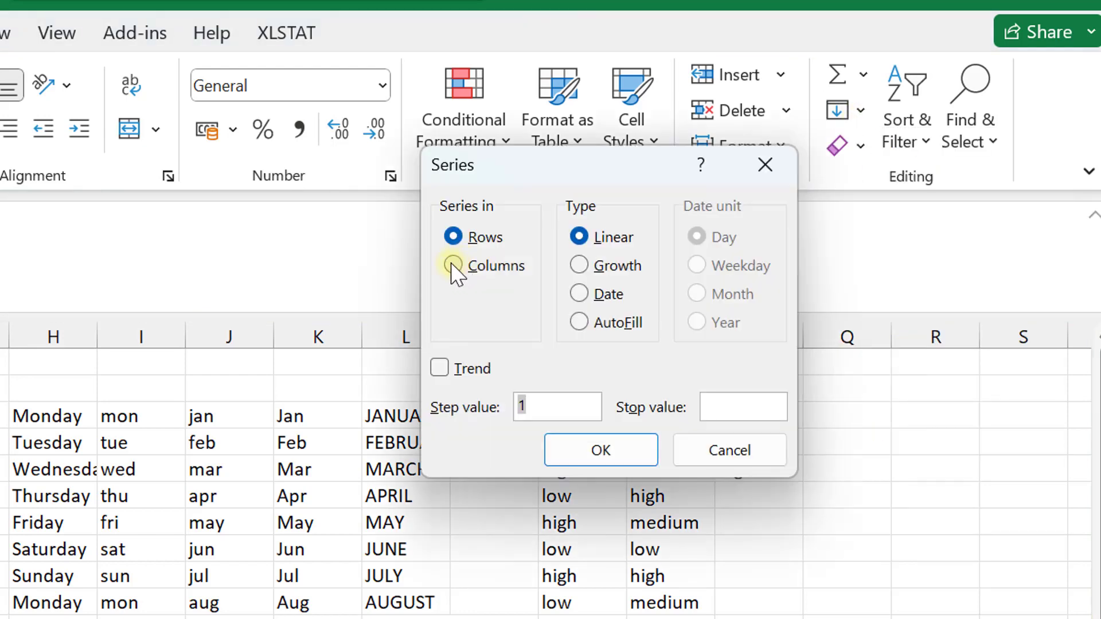
pyautogui.click(453, 265)
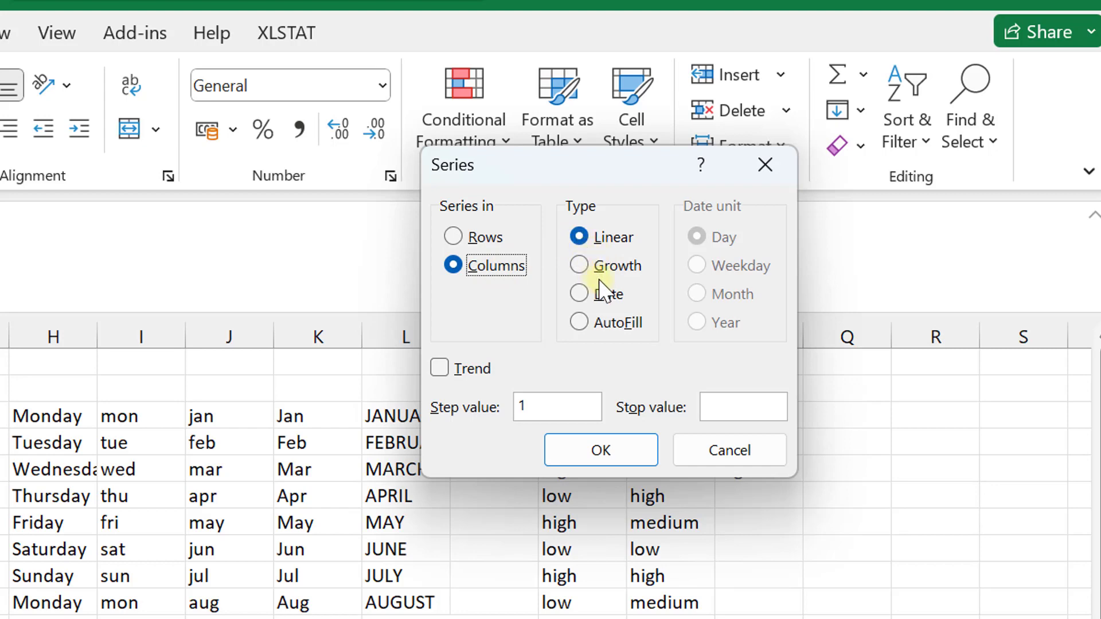
pyautogui.click(526, 408)
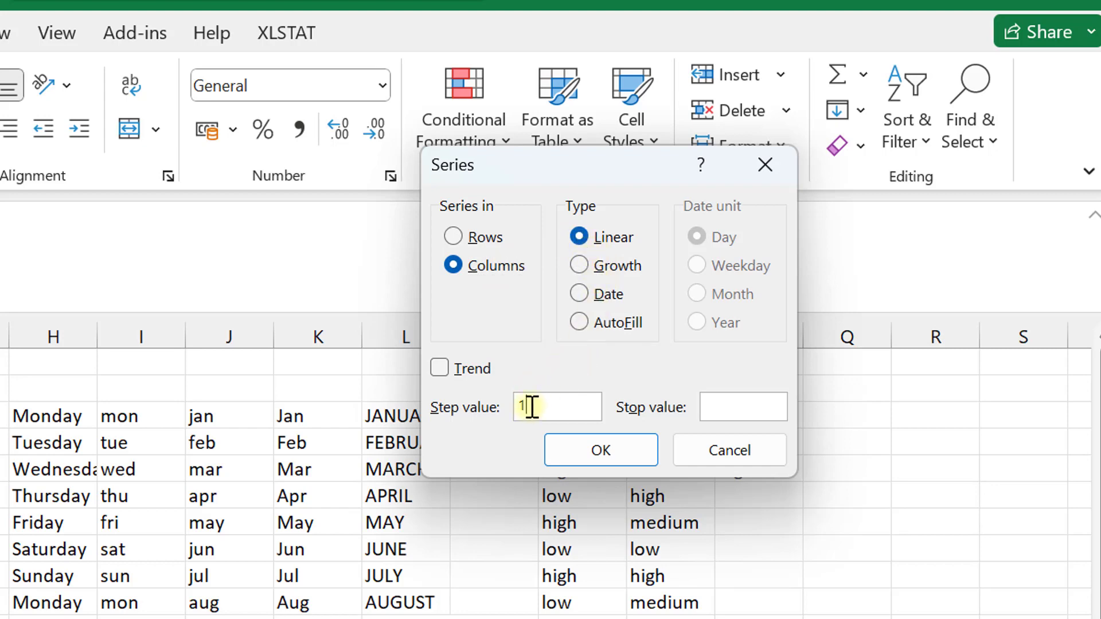
pyautogui.click(750, 412)
pyautogui.write('1000')
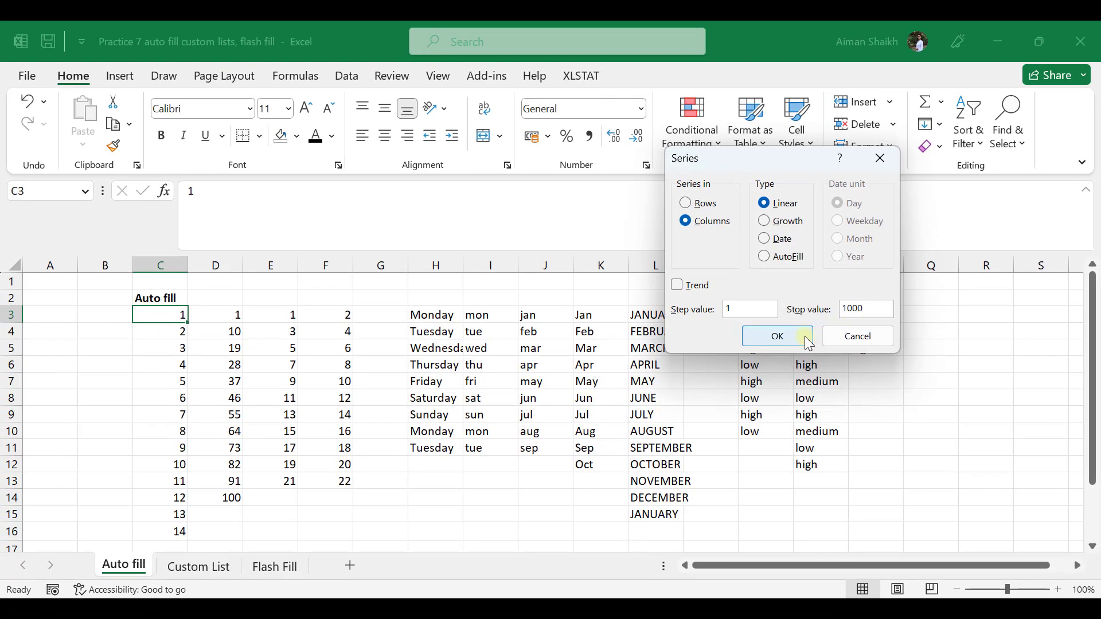
pyautogui.click(778, 337)
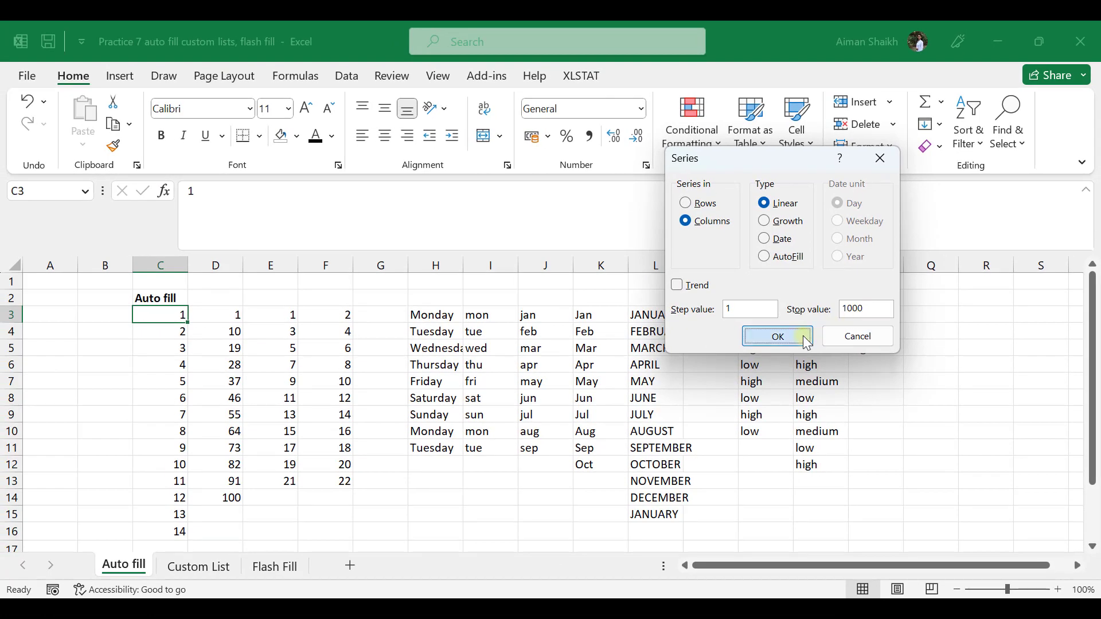
pyautogui.scroll(-20, 173, 434)
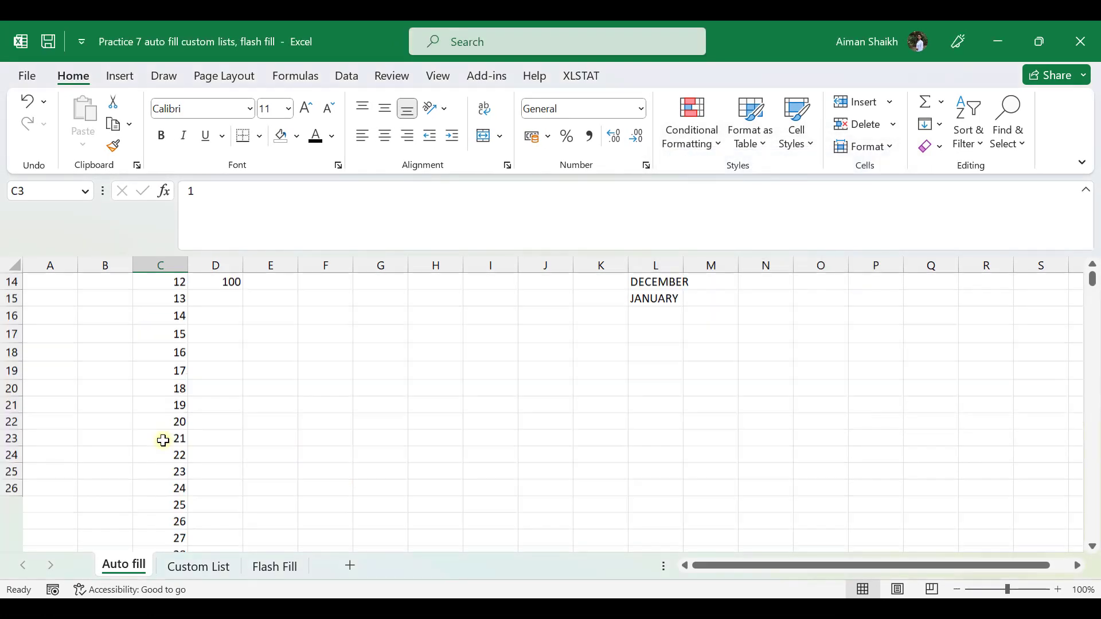
pyautogui.click(163, 442)
pyautogui.hotkey('ctrl', 'Down')
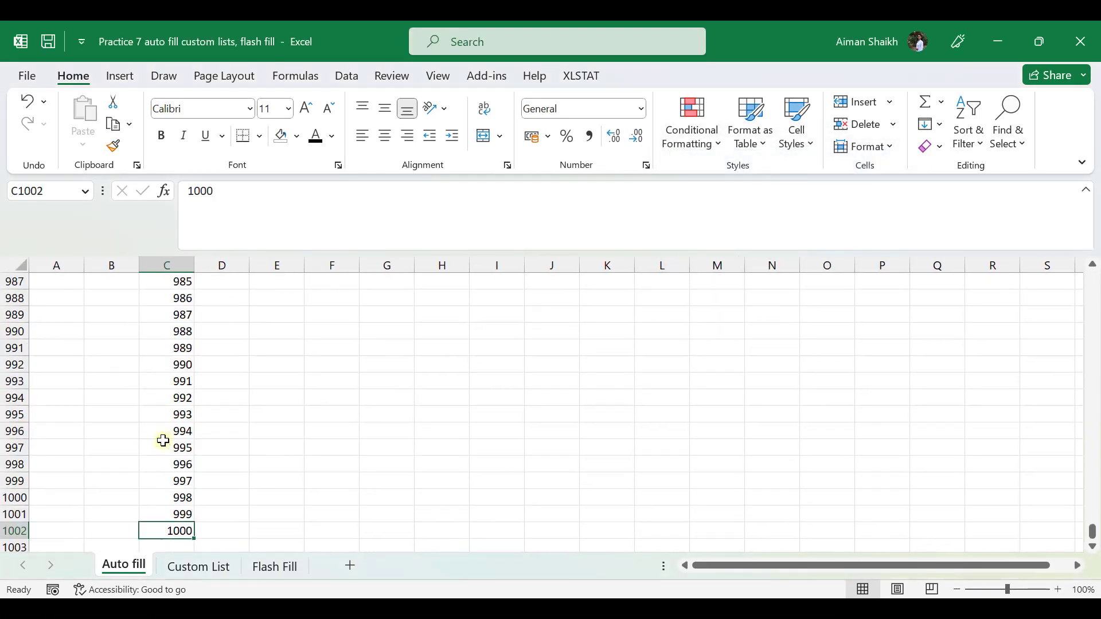
# Step: Fill a linear series across row 3 from C3 through Q3 with step value 20
pyautogui.hotkey('ctrl', 'Up')
pyautogui.press('Down')
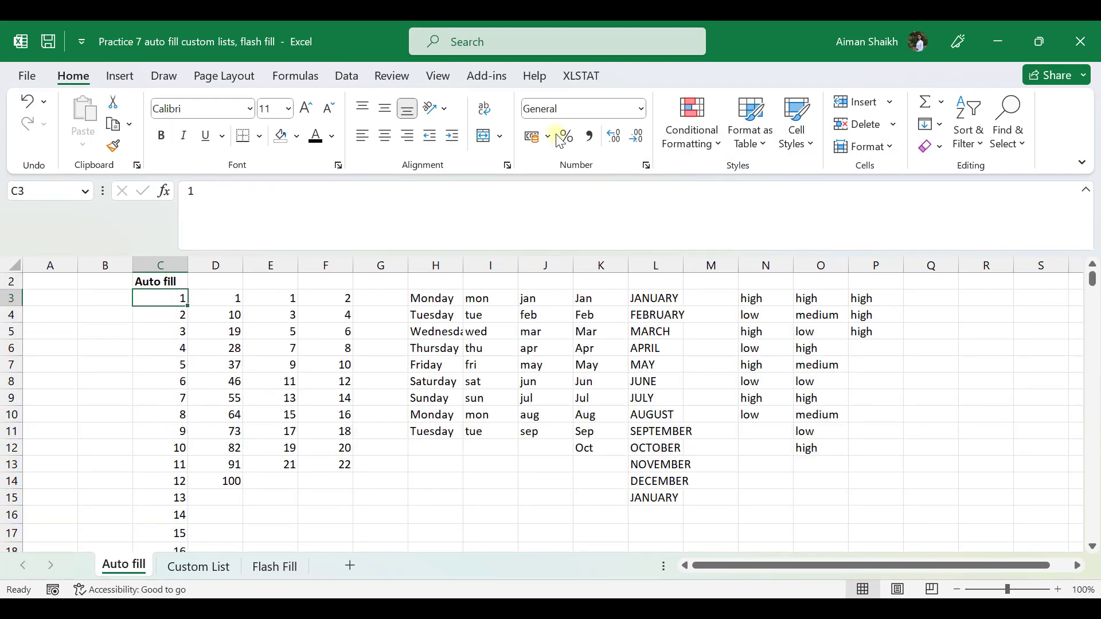
pyautogui.click(932, 123)
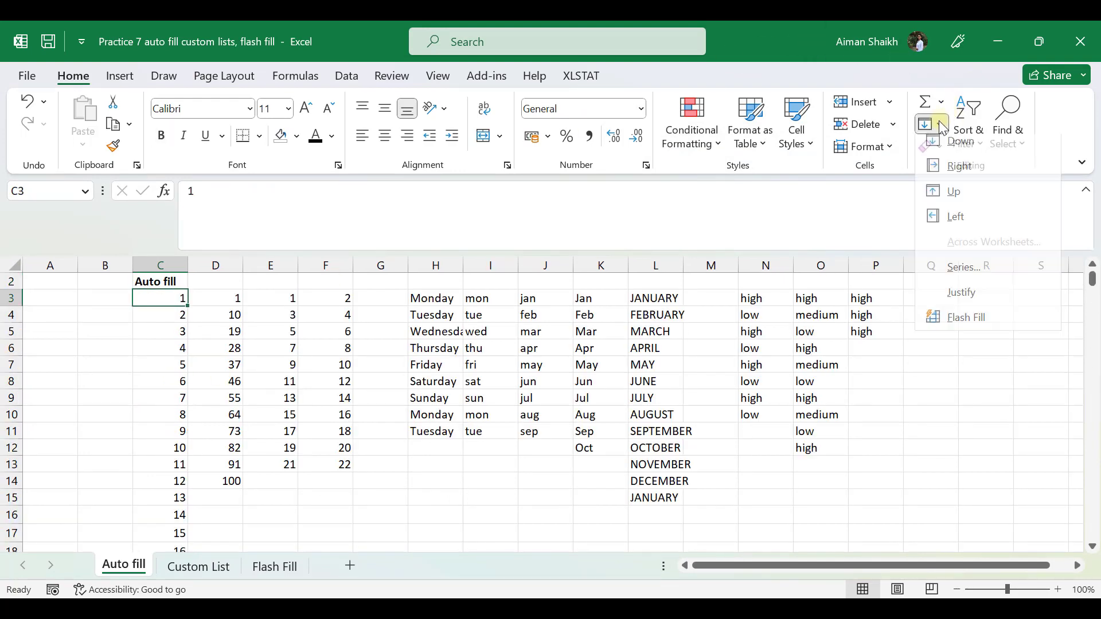
pyautogui.click(973, 271)
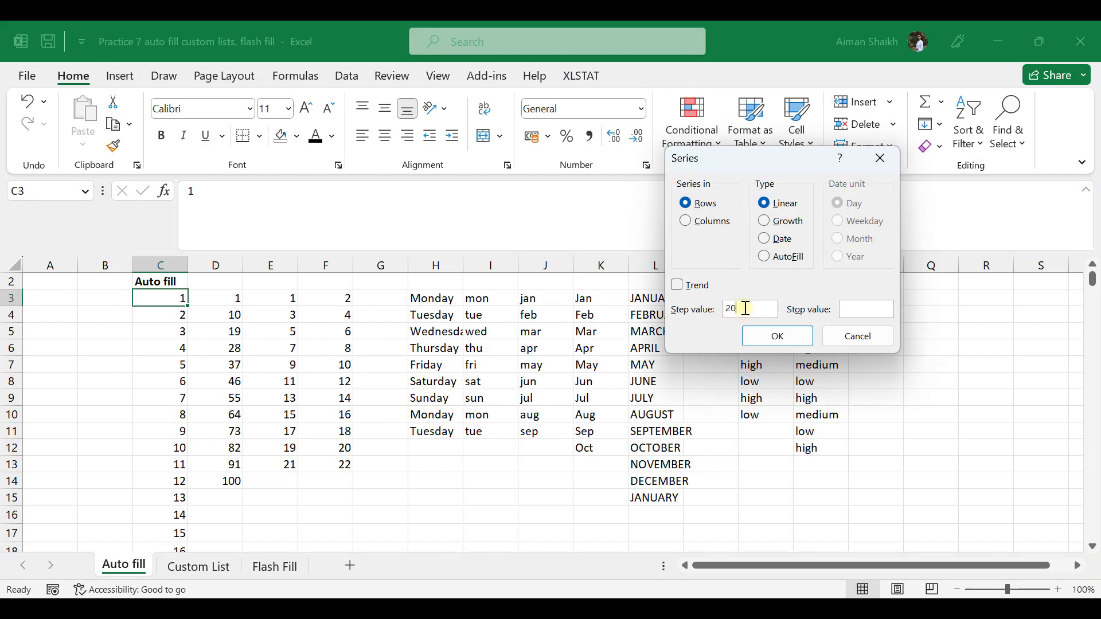
pyautogui.click(842, 312)
pyautogui.press('Return')
pyautogui.scroll(1, 216, 349)
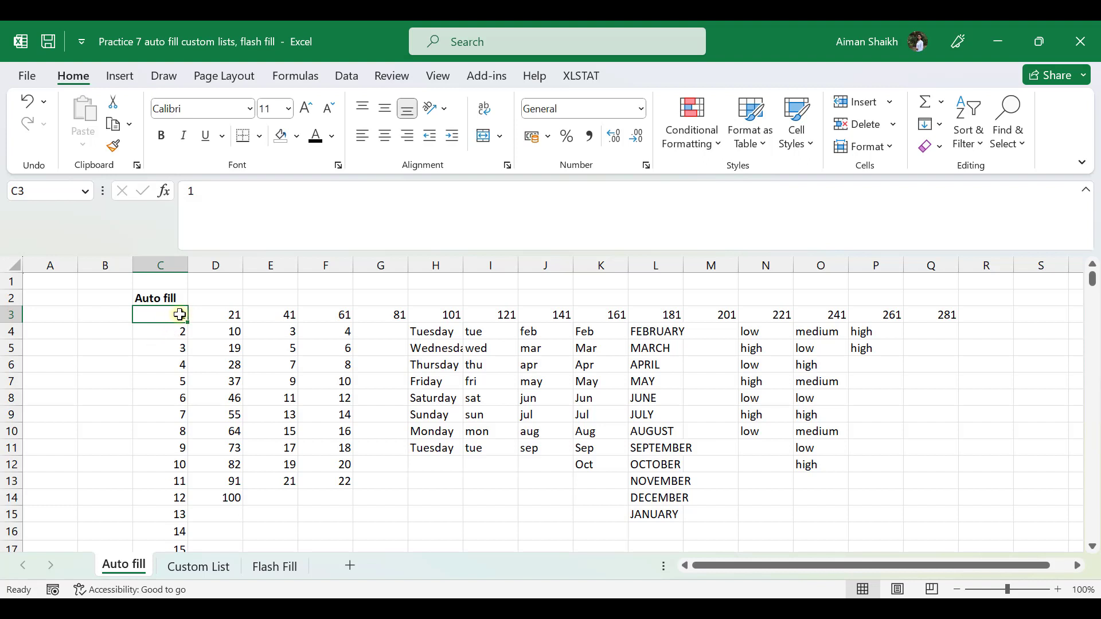
# Step: Examine the series filled across row 3 from C3 to Q3, including the interval between neighbouring values
pyautogui.moveTo(180, 314); pyautogui.dragTo(964, 314)
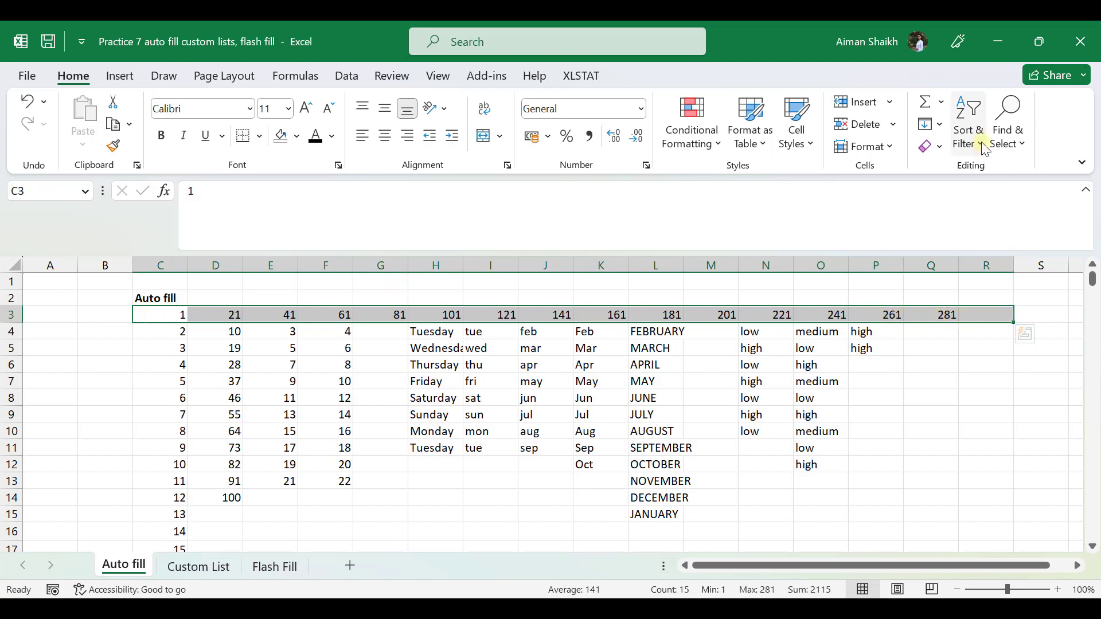
pyautogui.moveTo(159, 315); pyautogui.dragTo(941, 315)
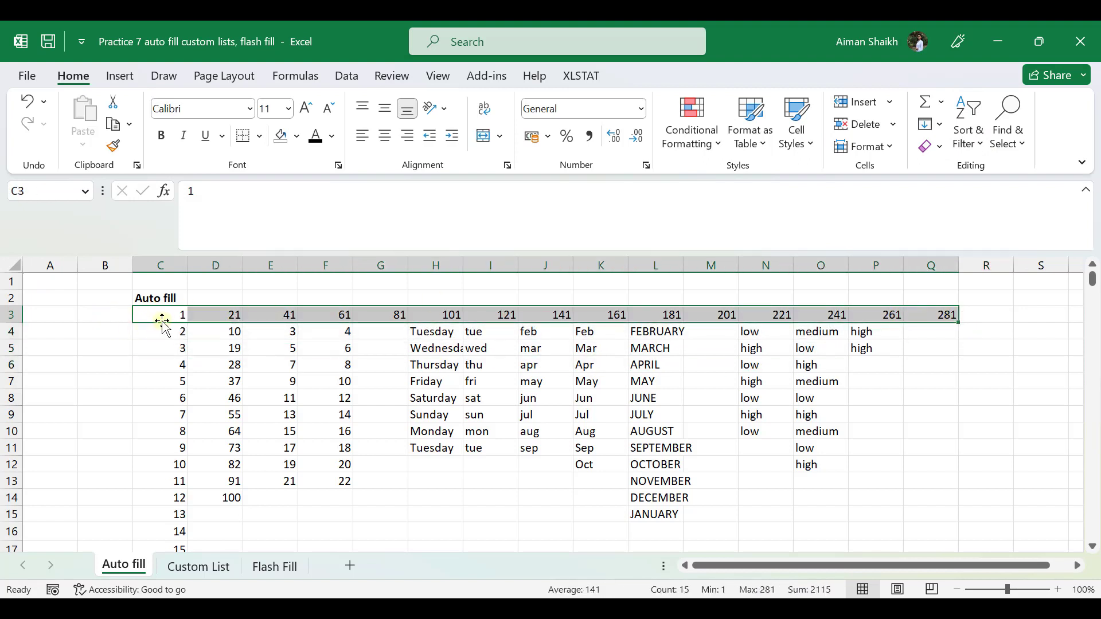
pyautogui.moveTo(170, 315); pyautogui.dragTo(236, 315)
pyautogui.moveTo(328, 315); pyautogui.dragTo(287, 314)
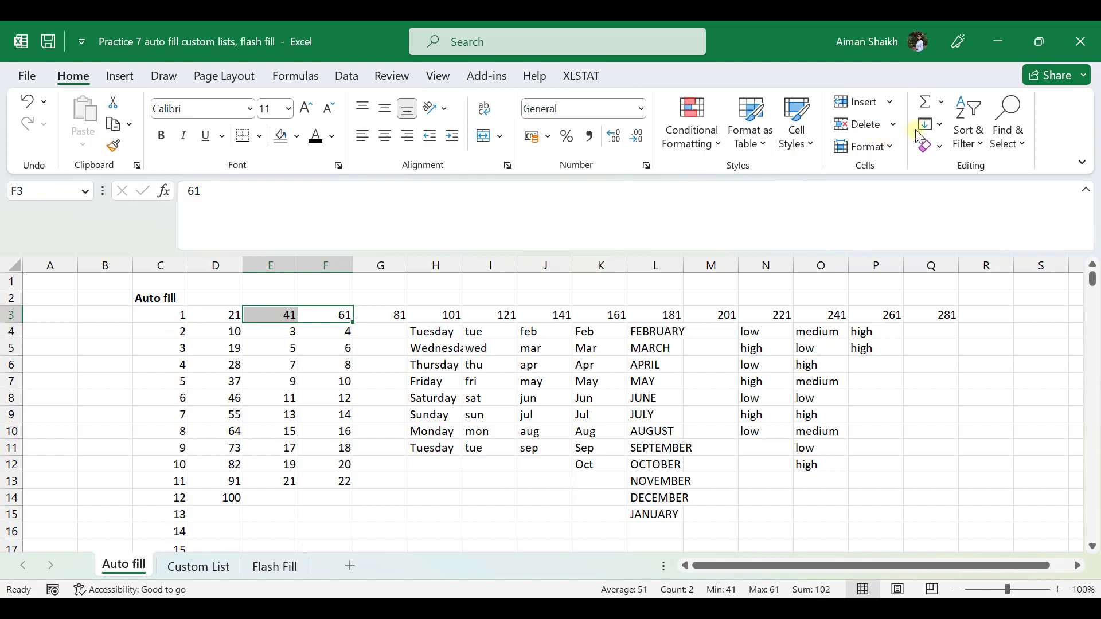
# Step: Explore the Series settings for the row 3 numbers, trying the Growth and Date types for cell C3
pyautogui.click(942, 129)
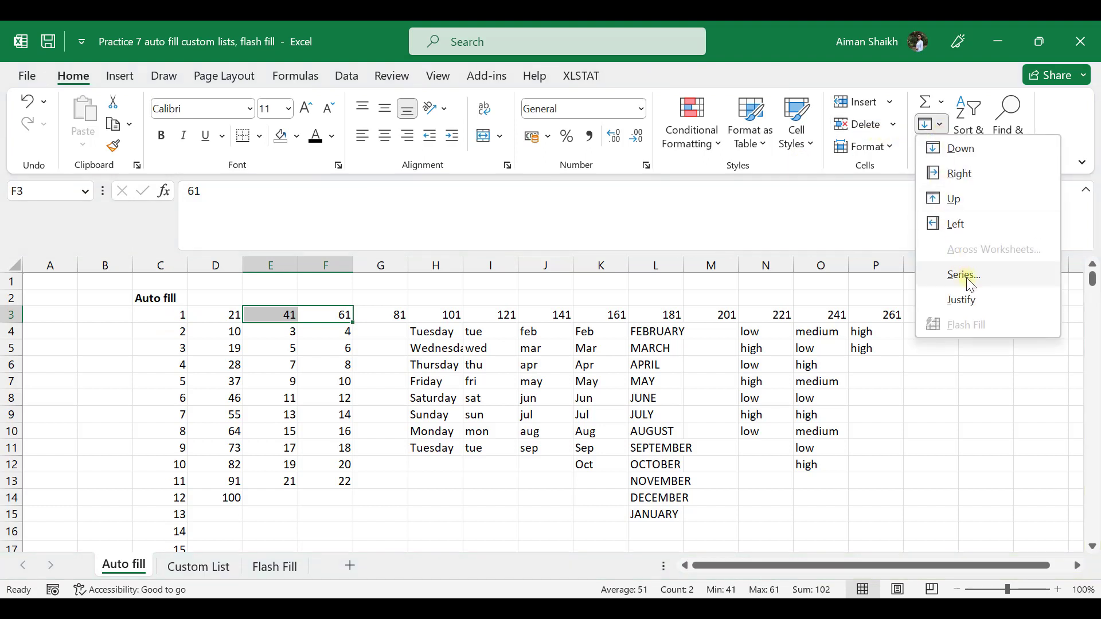
pyautogui.click(963, 274)
pyautogui.click(778, 336)
pyautogui.click(178, 317)
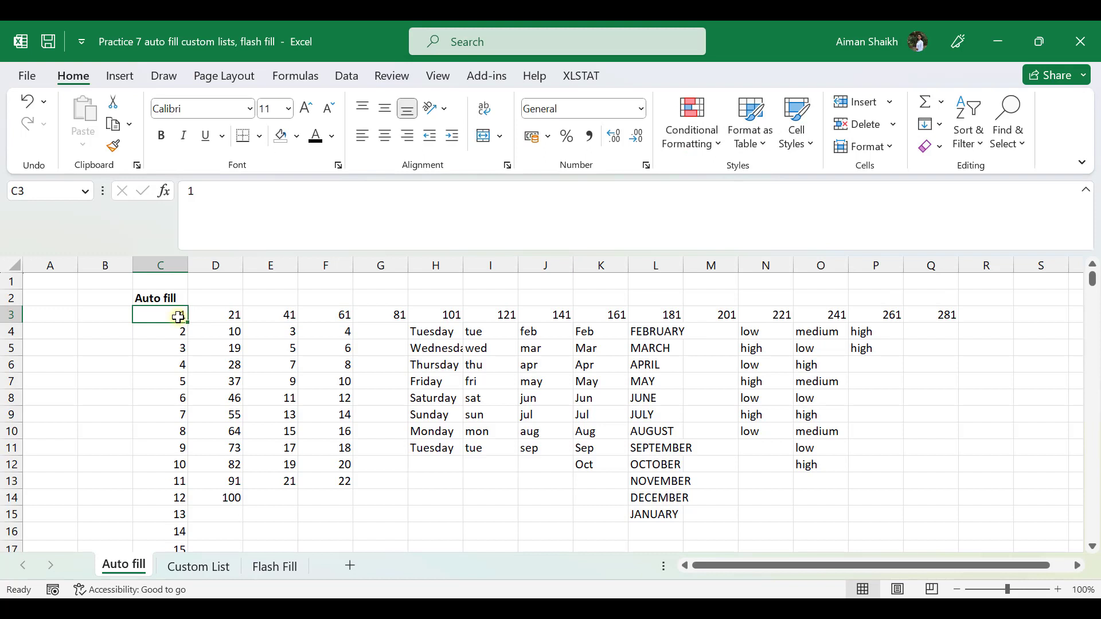
pyautogui.press('alt')
pyautogui.press('h')
pyautogui.press('f')
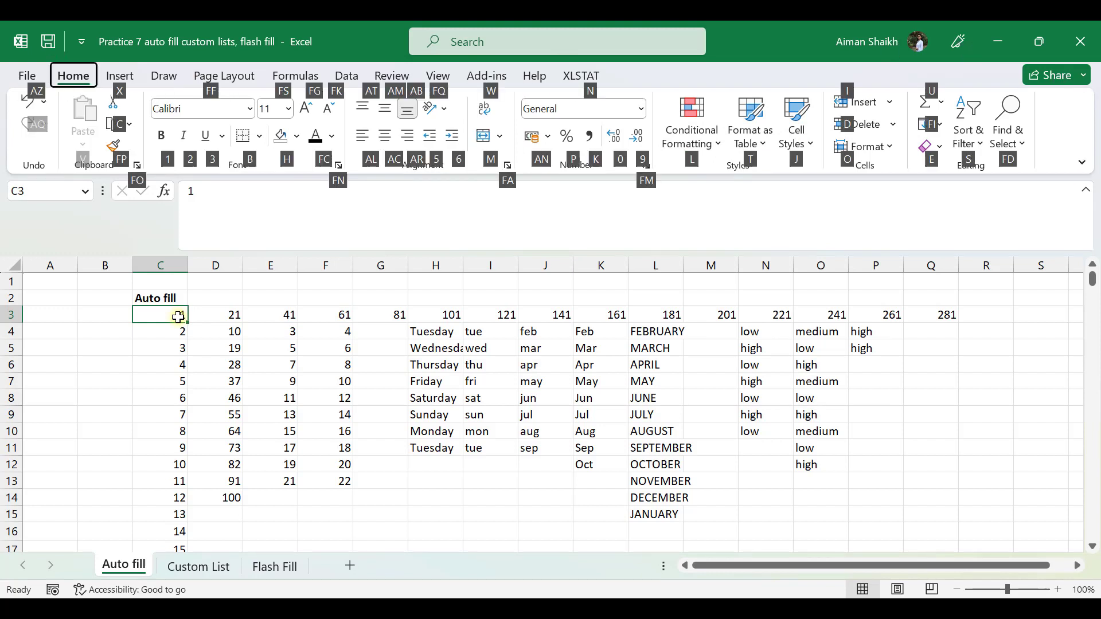
pyautogui.press('i')
pyautogui.press('s')
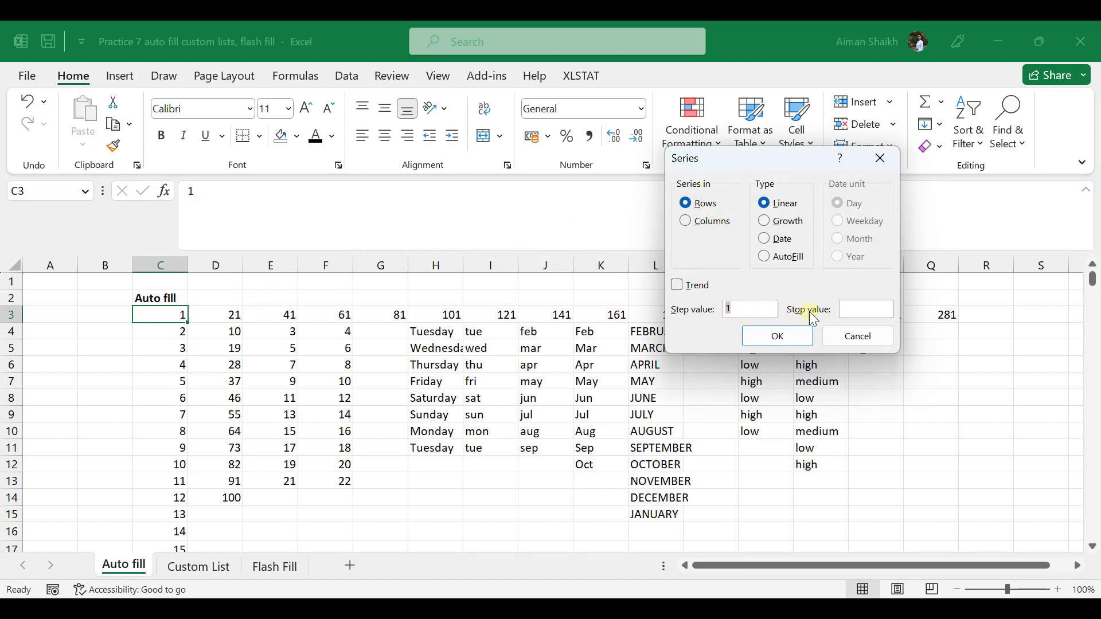
pyautogui.click(768, 225)
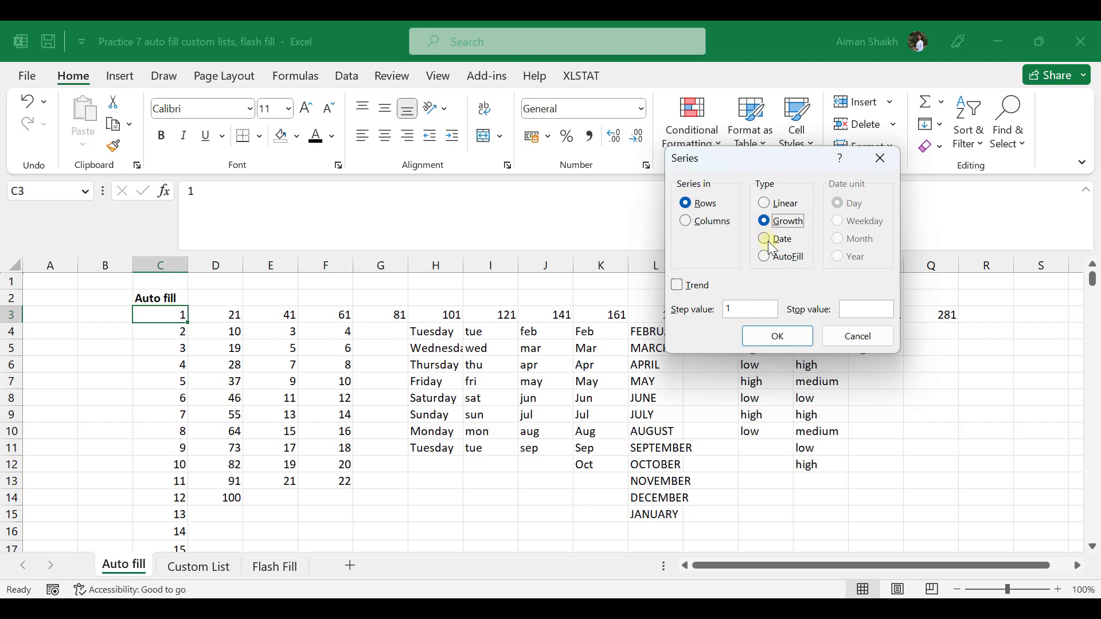
pyautogui.click(766, 240)
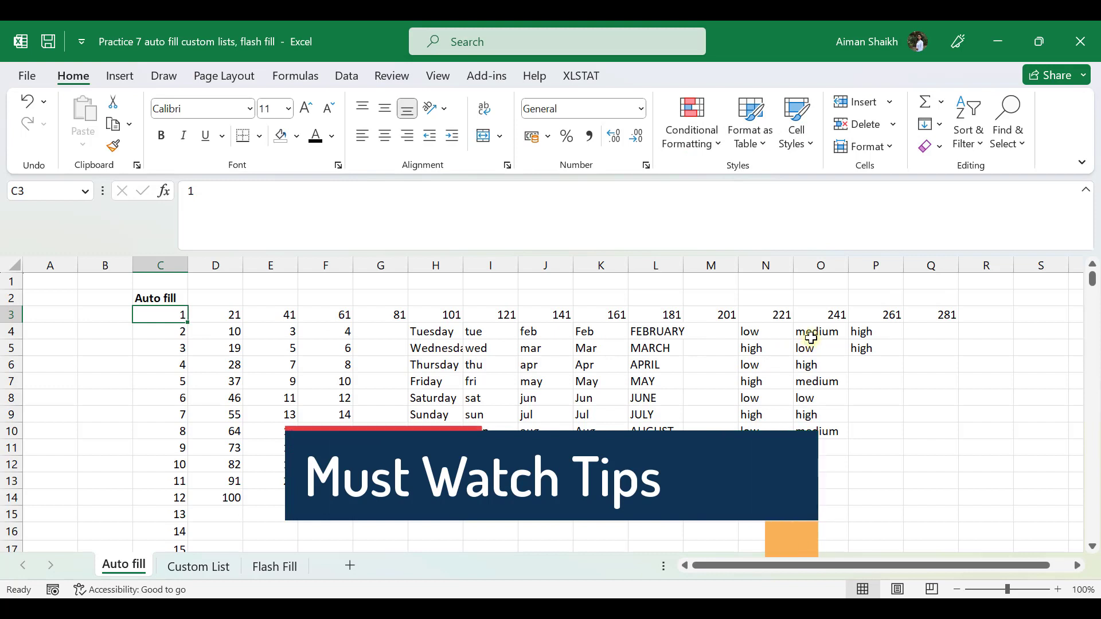
# Step: Switch to the Custom List sheet and look through the capital letter list in column F
pyautogui.click(811, 335)
pyautogui.moveTo(811, 337); pyautogui.dragTo(858, 461)
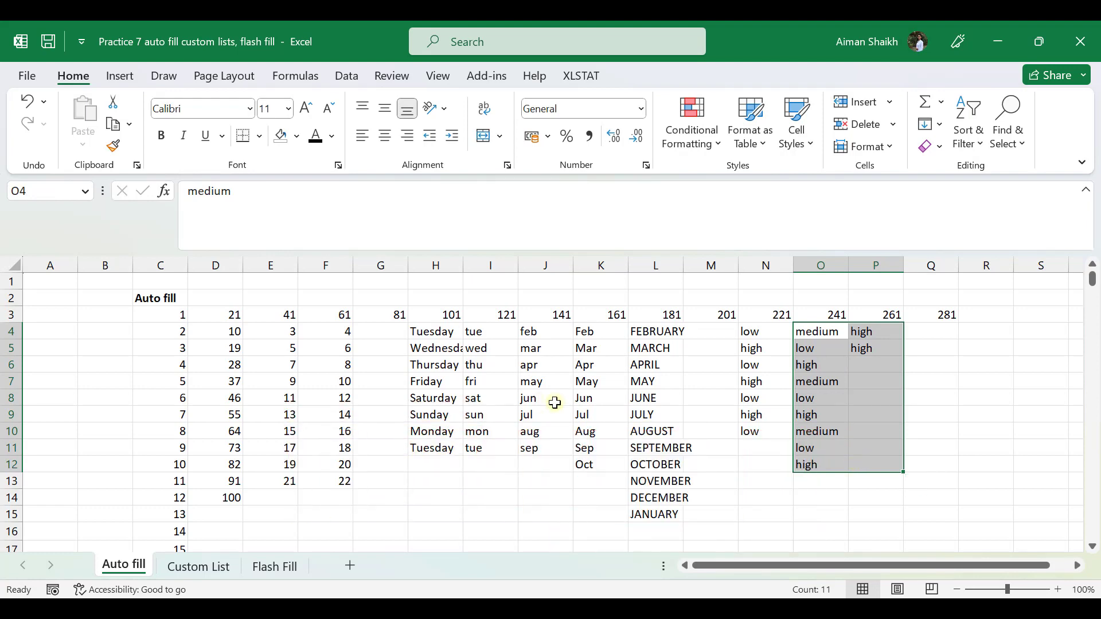
pyautogui.click(189, 564)
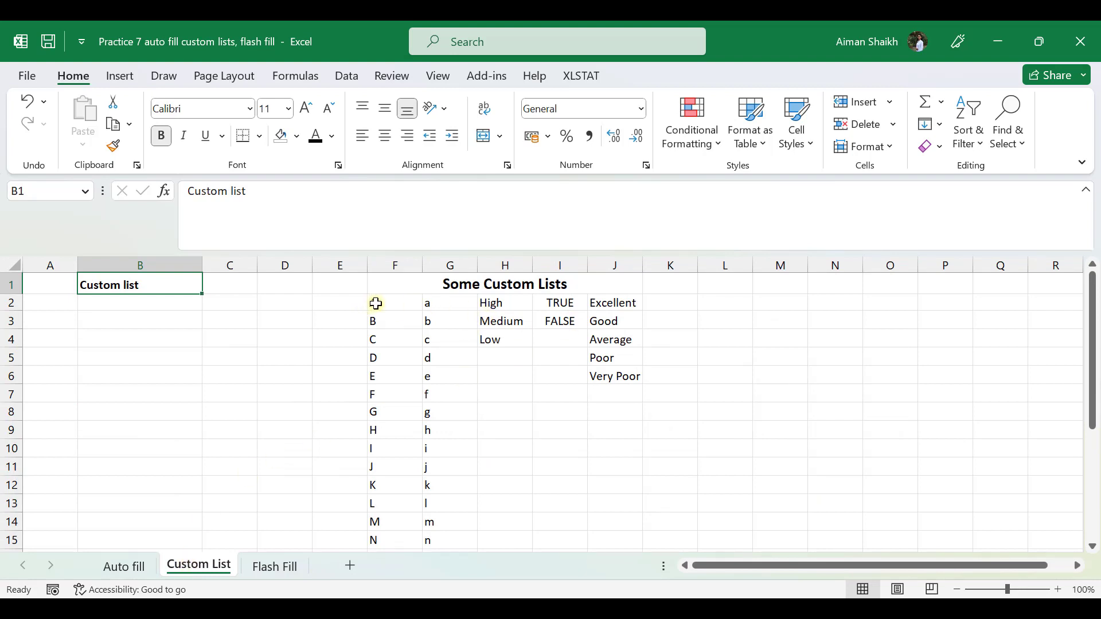
pyautogui.moveTo(378, 304); pyautogui.dragTo(377, 396)
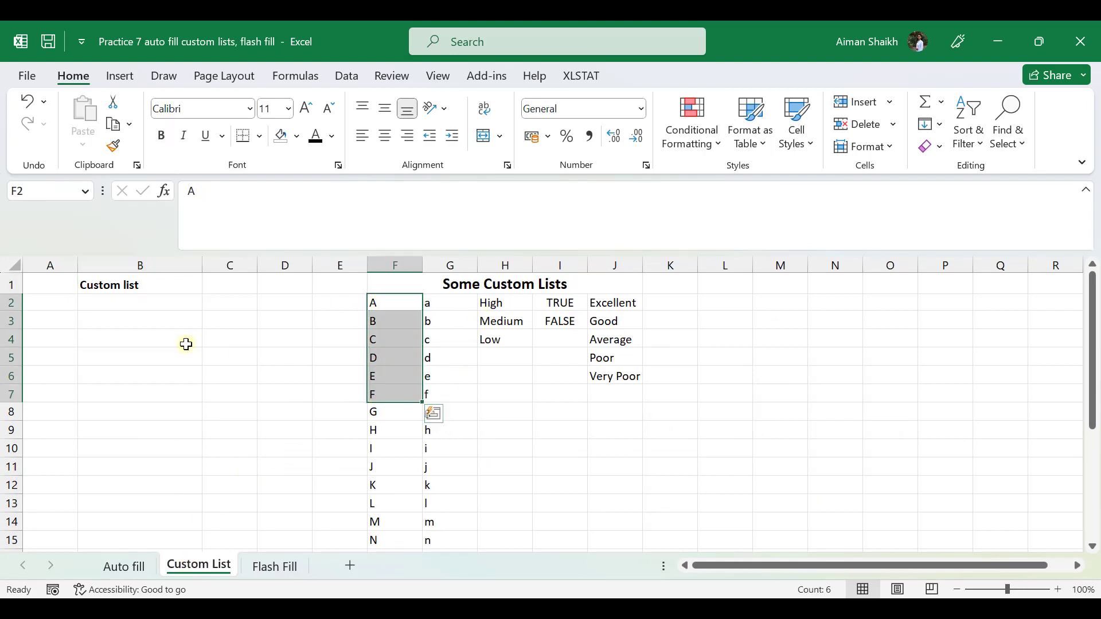
pyautogui.click(120, 307)
pyautogui.click(389, 305)
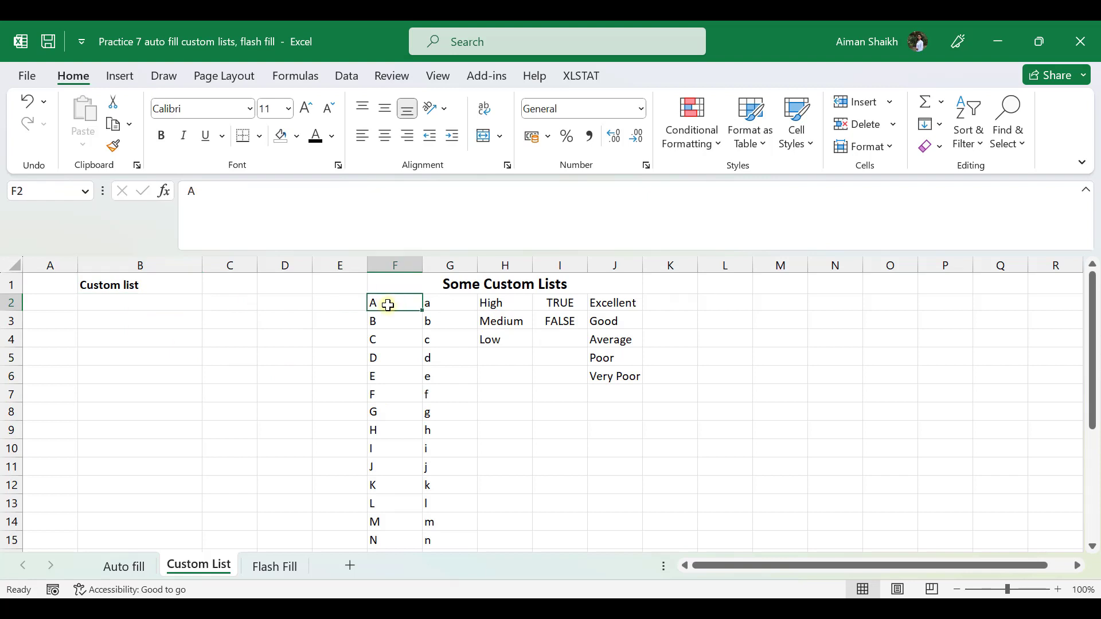
pyautogui.hotkey('ctrl', 'Down')
pyautogui.hotkey('ctrl', 'Up')
pyautogui.hotkey('ctrl', 'Up')
# Step: Enter A and B in cells C2 and C3, and try to auto-fill the alphabet down through C11
pyautogui.press('Left')
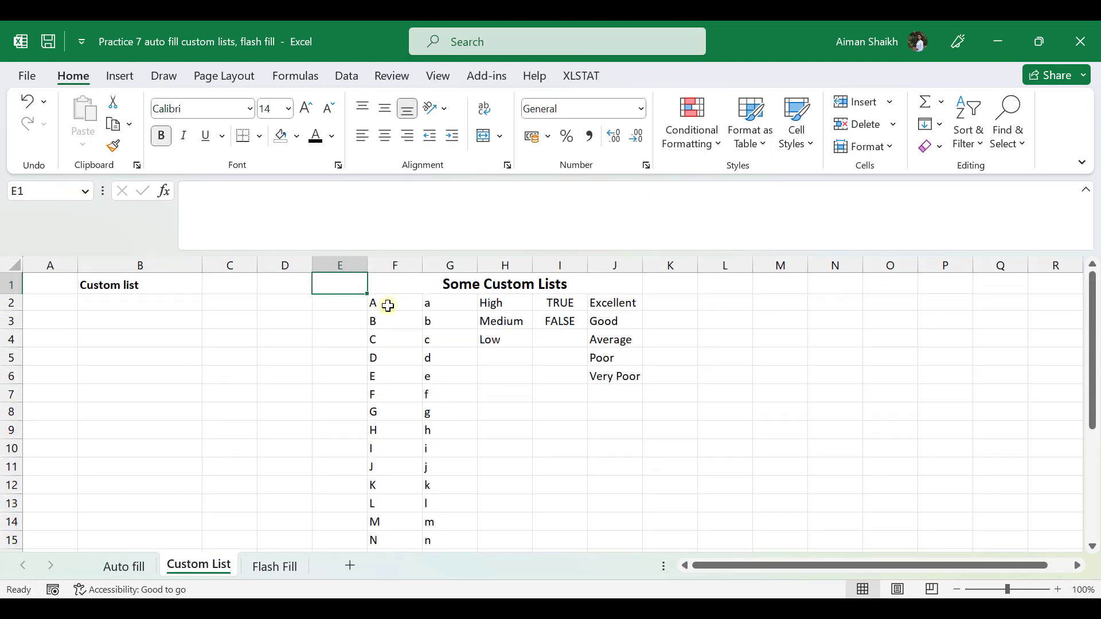
pyautogui.press('Down')
pyautogui.press('Left')
pyautogui.press('Left')
pyautogui.write('A')
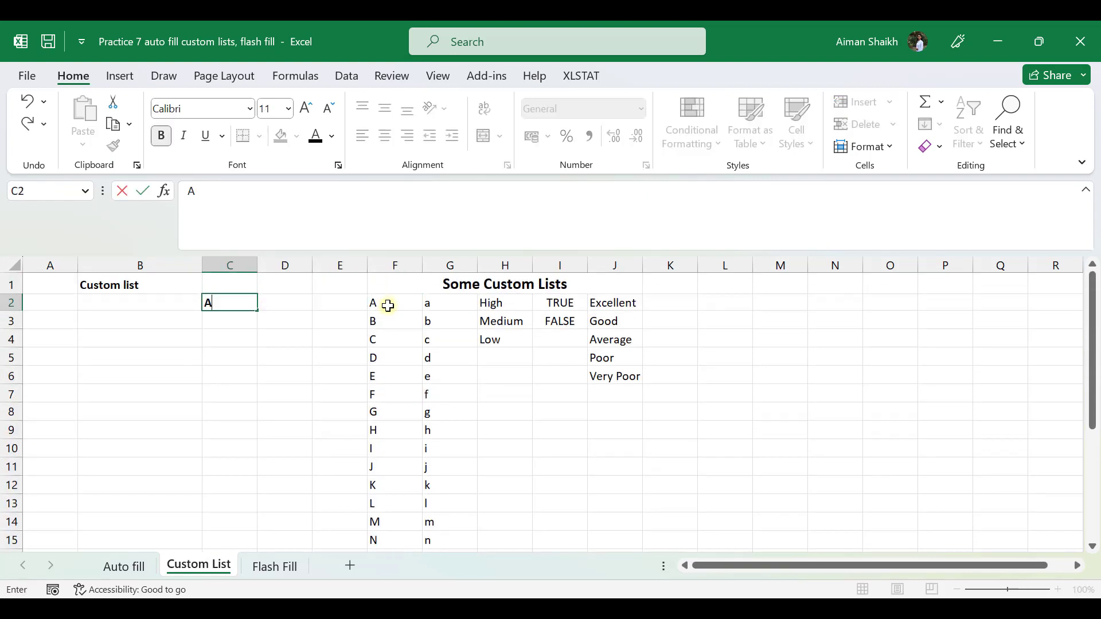
pyautogui.press('Return')
pyautogui.write('B')
pyautogui.press('Return')
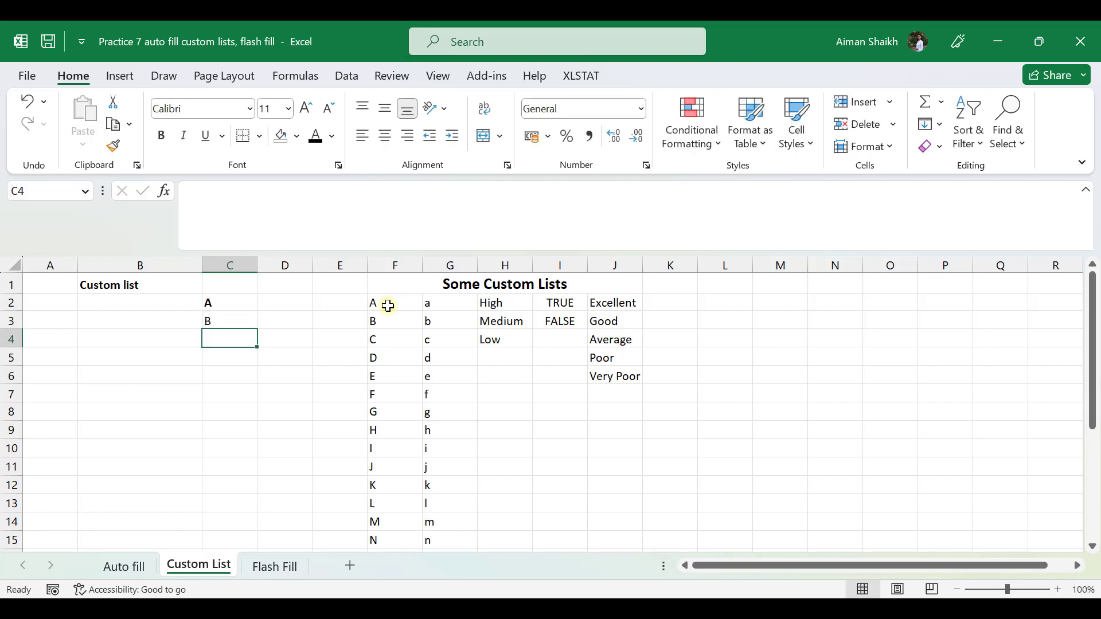
pyautogui.click(254, 304)
pyautogui.moveTo(254, 303); pyautogui.dragTo(248, 469)
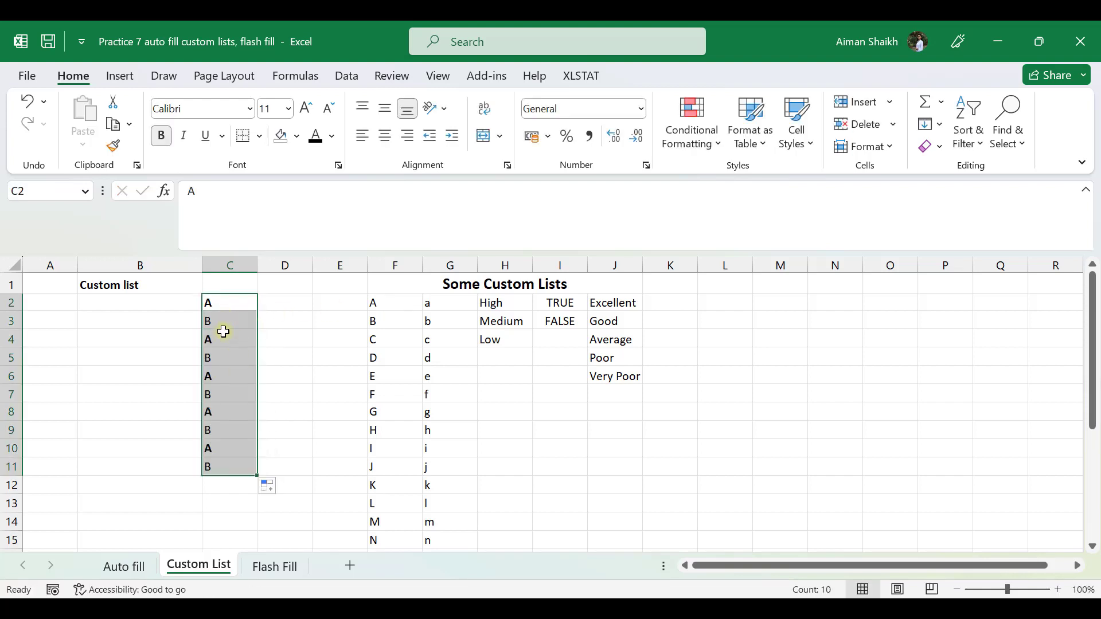
# Step: Check the filled letters in column C and clear cells C2 to C12
pyautogui.moveTo(224, 340); pyautogui.dragTo(229, 469)
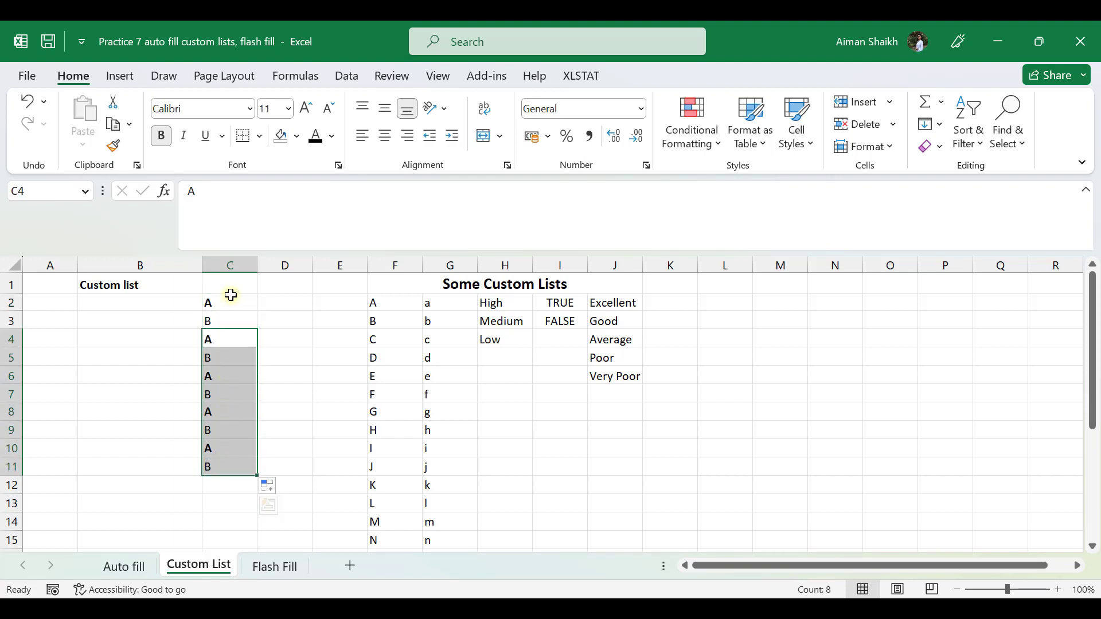
pyautogui.moveTo(229, 305); pyautogui.dragTo(234, 476)
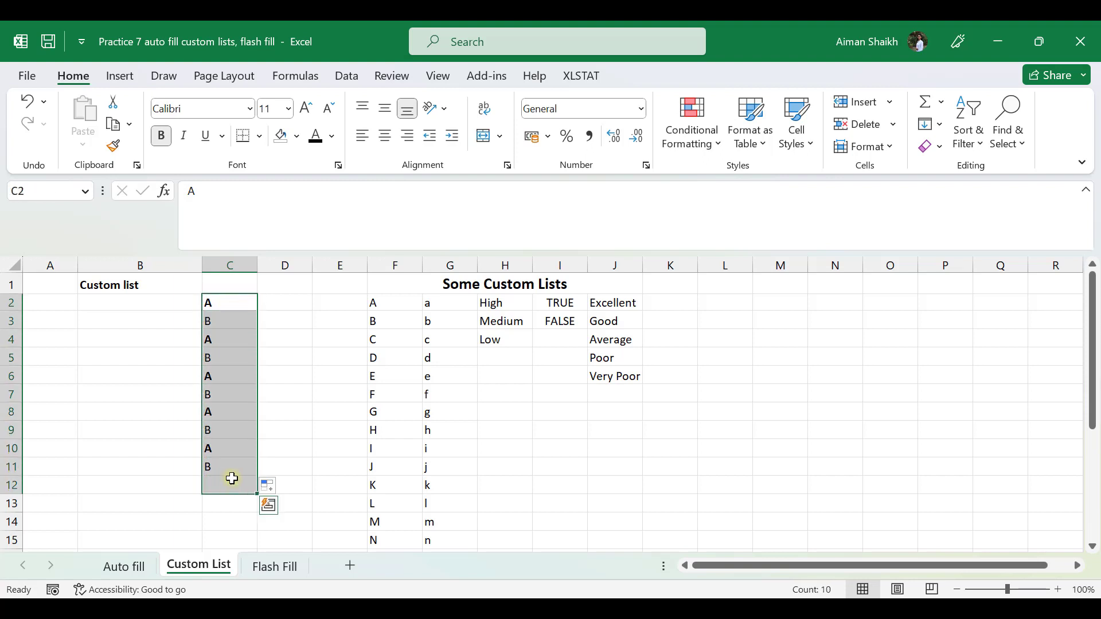
pyautogui.press('Delete')
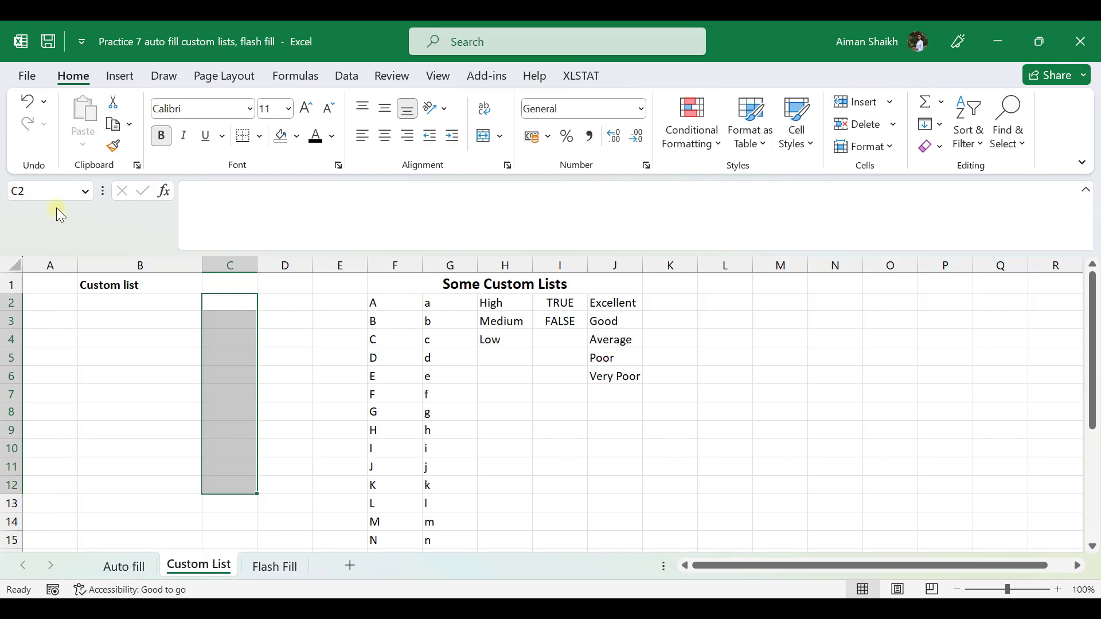
# Step: Look over the sample lists in columns H and J, and select the Excellent to Very Poor ratings in J2:J6
pyautogui.click(30, 75)
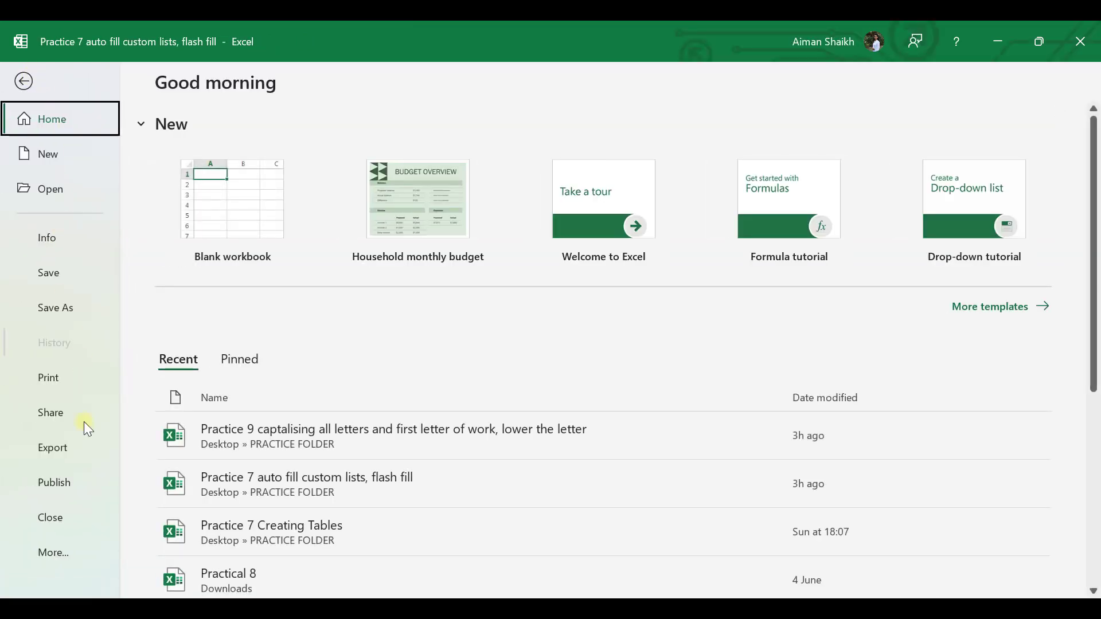
pyautogui.press('Escape')
pyautogui.moveTo(495, 317); pyautogui.dragTo(494, 339)
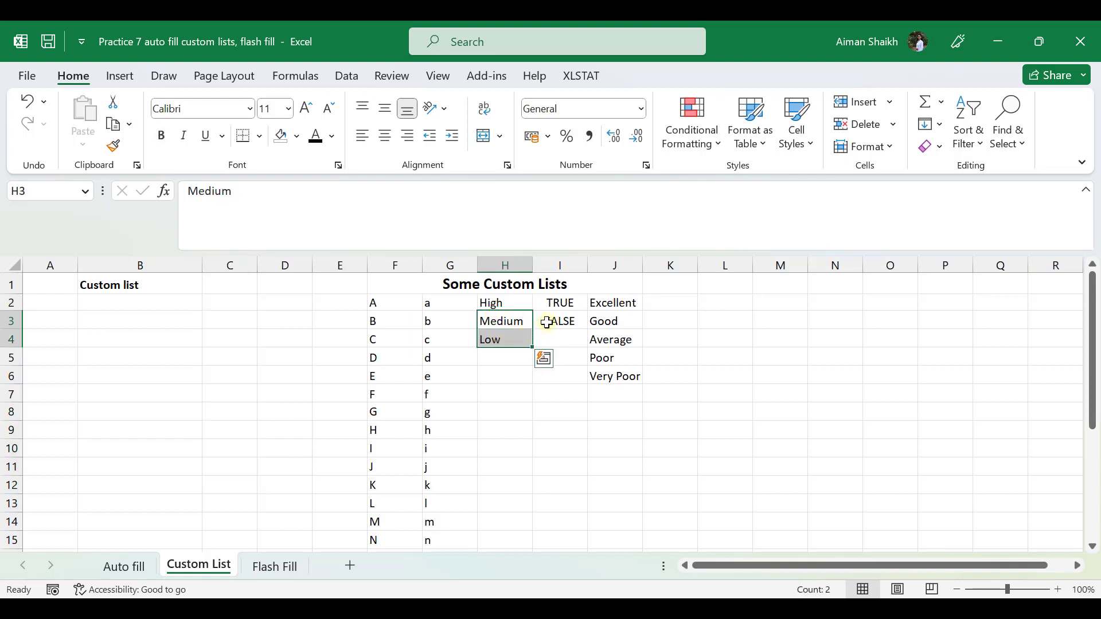
pyautogui.moveTo(617, 302); pyautogui.dragTo(617, 373)
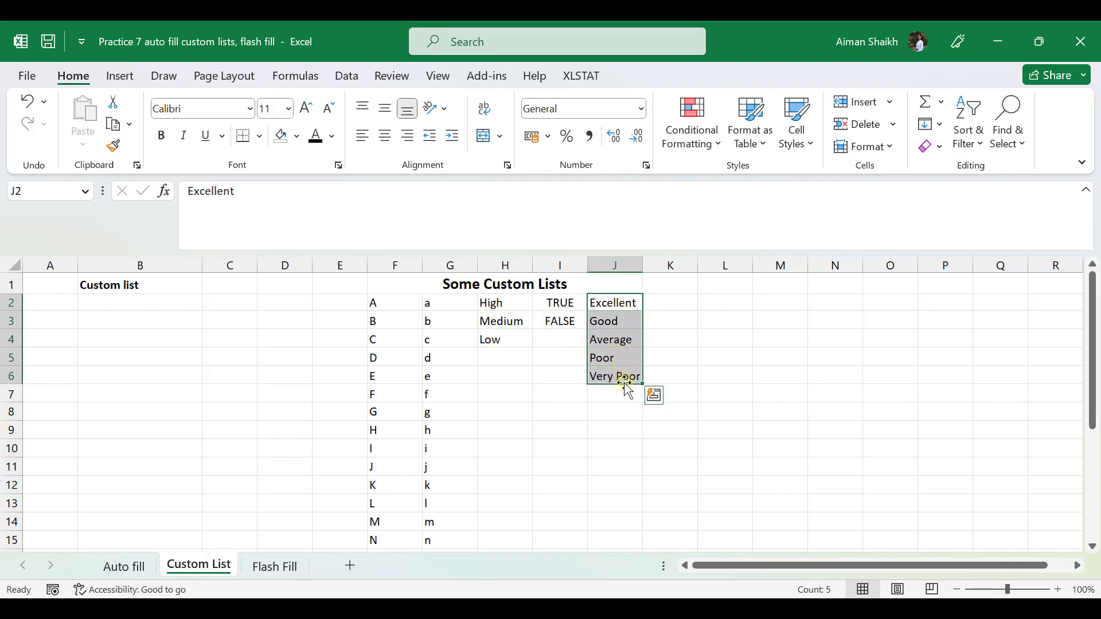
# Step: Open the Custom Lists editor in the advanced Excel options and view the entries of the Sun, Mon, Tue list
pyautogui.click(31, 76)
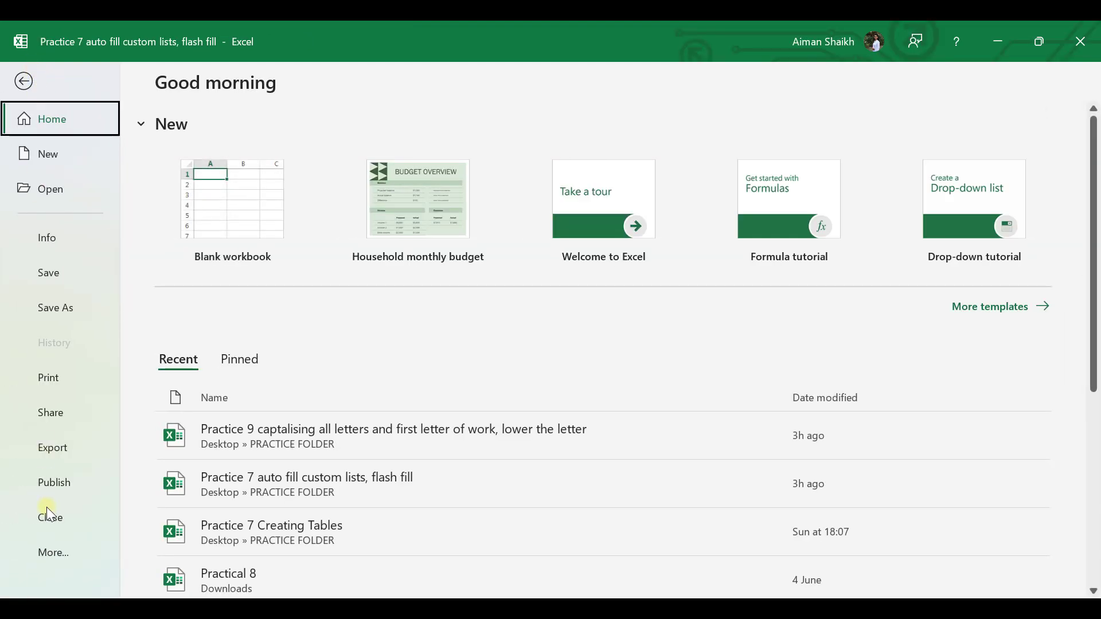
pyautogui.click(60, 553)
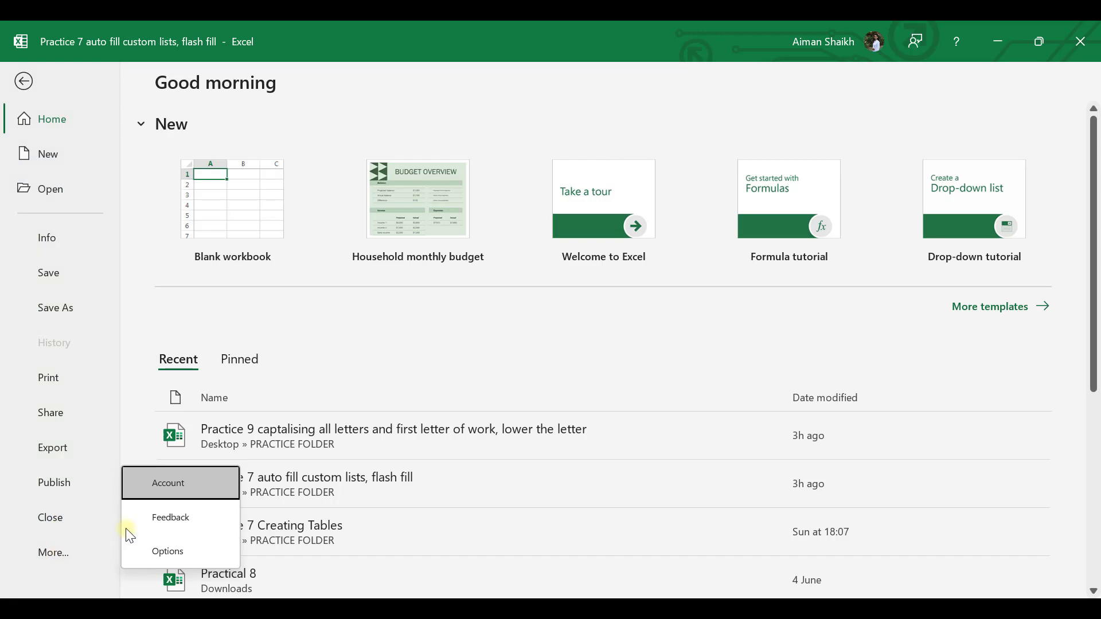
pyautogui.click(177, 551)
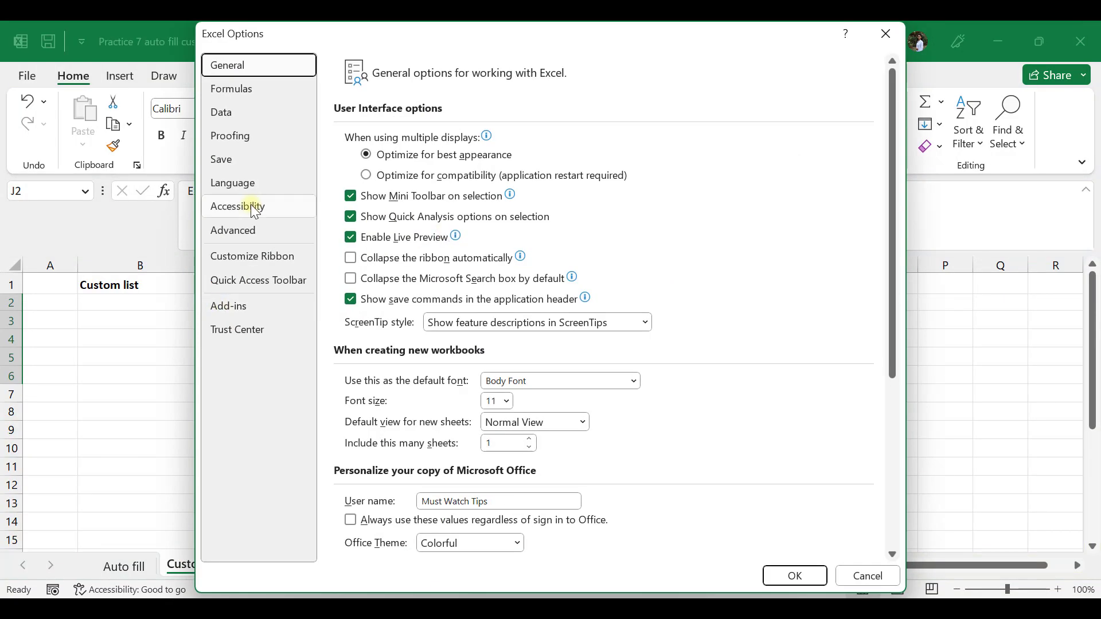
pyautogui.click(244, 229)
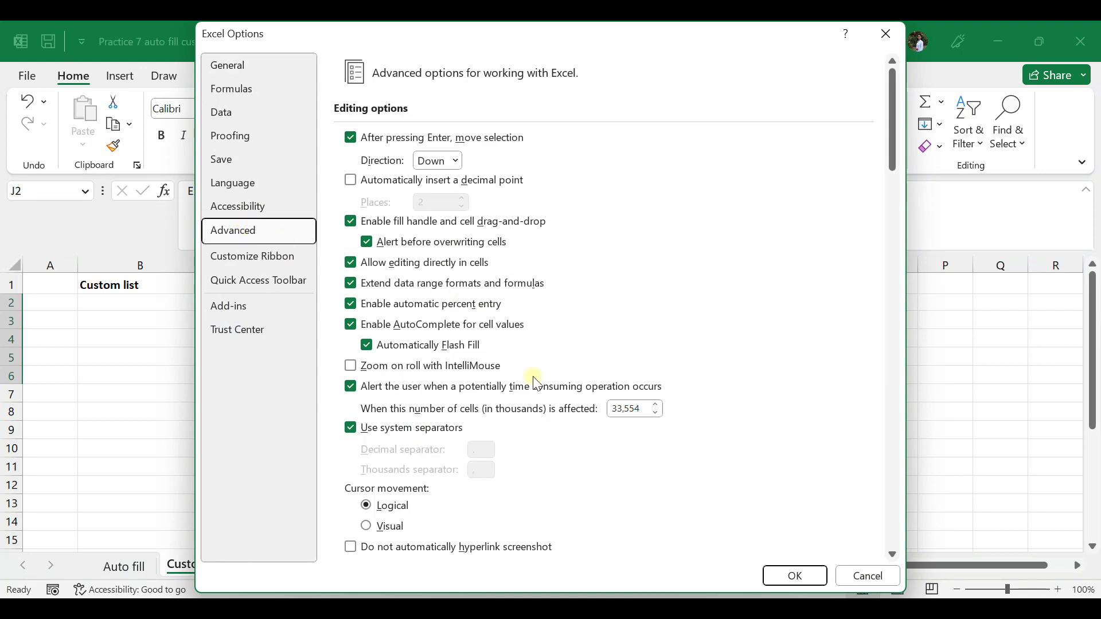
pyautogui.scroll(-15, 535, 384)
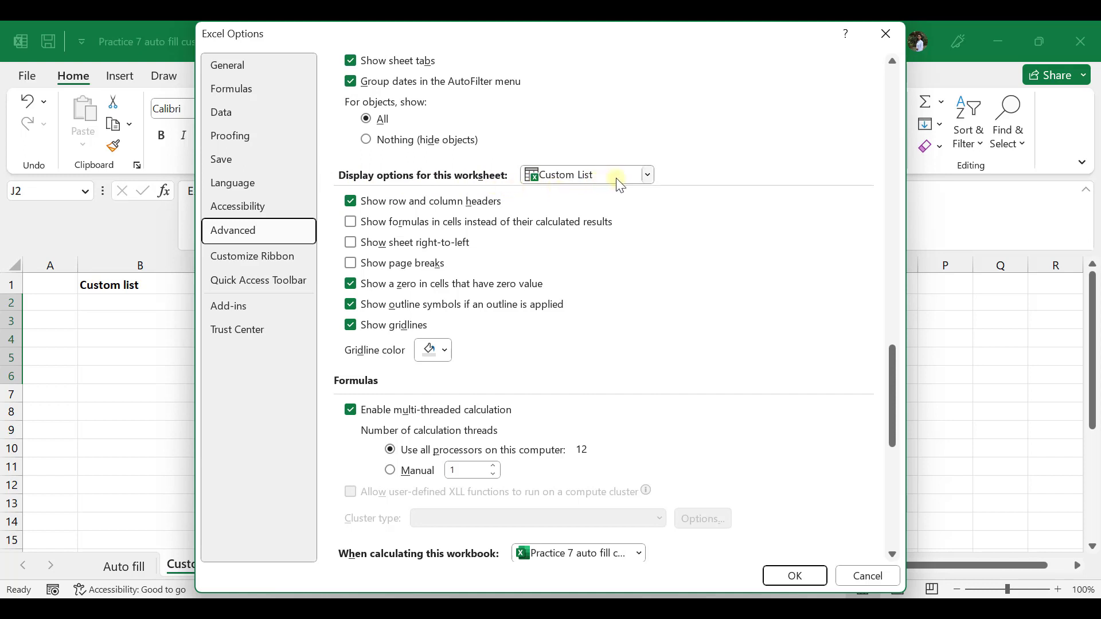
pyautogui.scroll(-8, 608, 186)
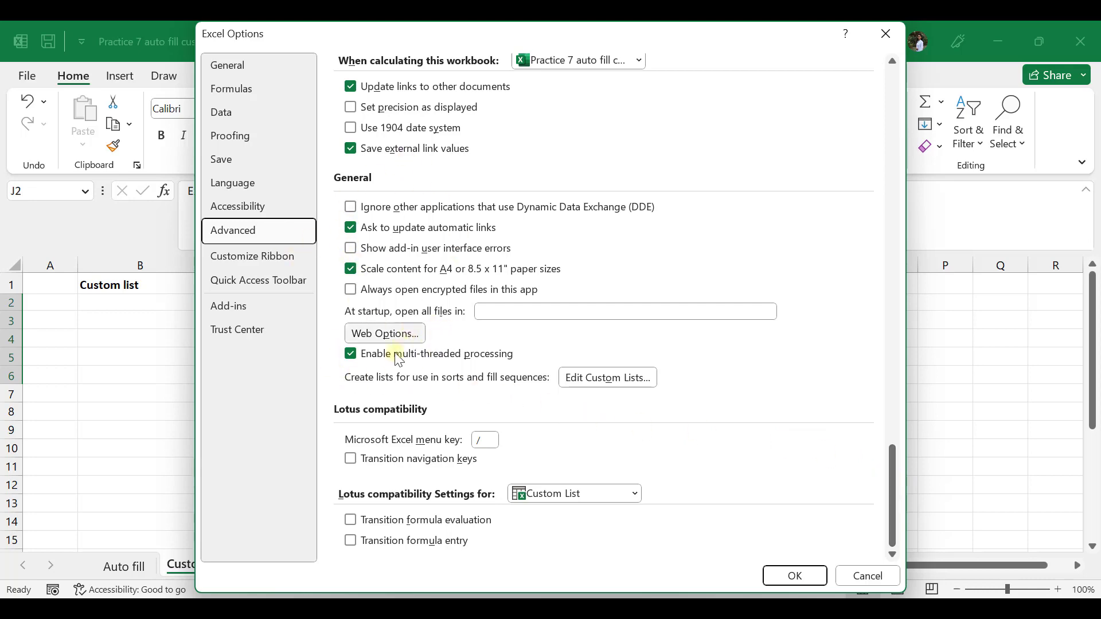
pyautogui.click(605, 379)
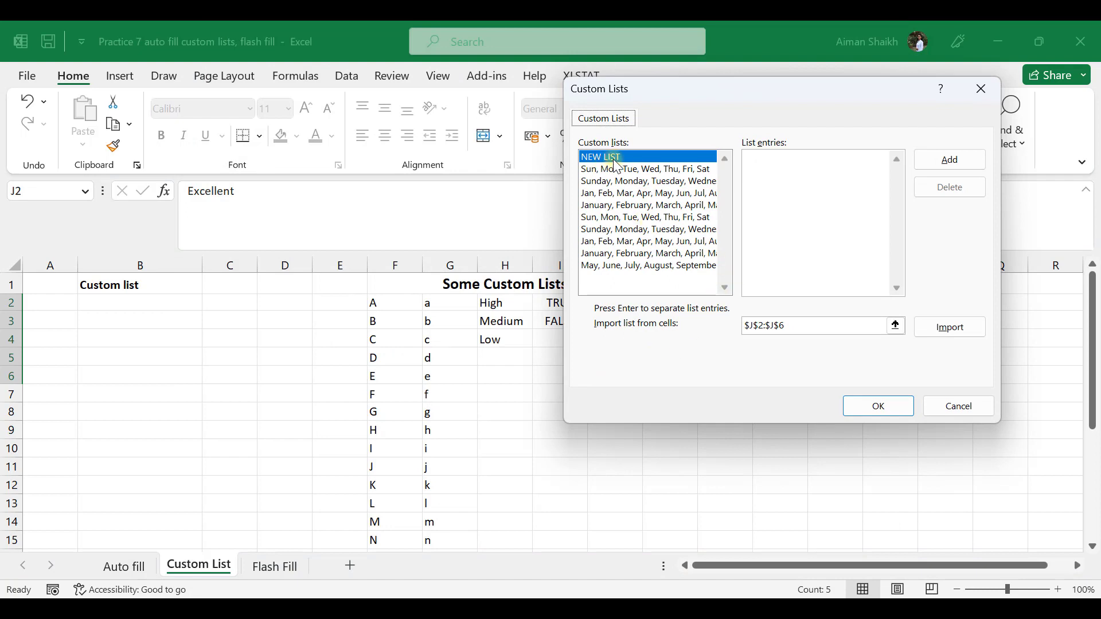
pyautogui.click(622, 170)
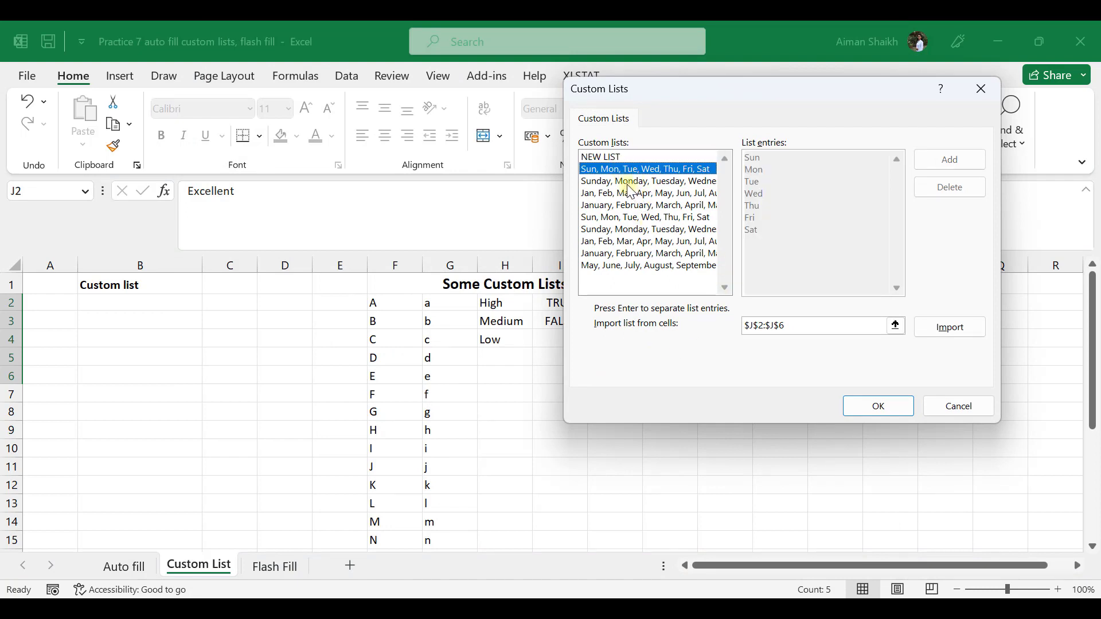
# Step: Check the entries of two built-in lists and replace the custom list import range with F2:F27
pyautogui.click(628, 182)
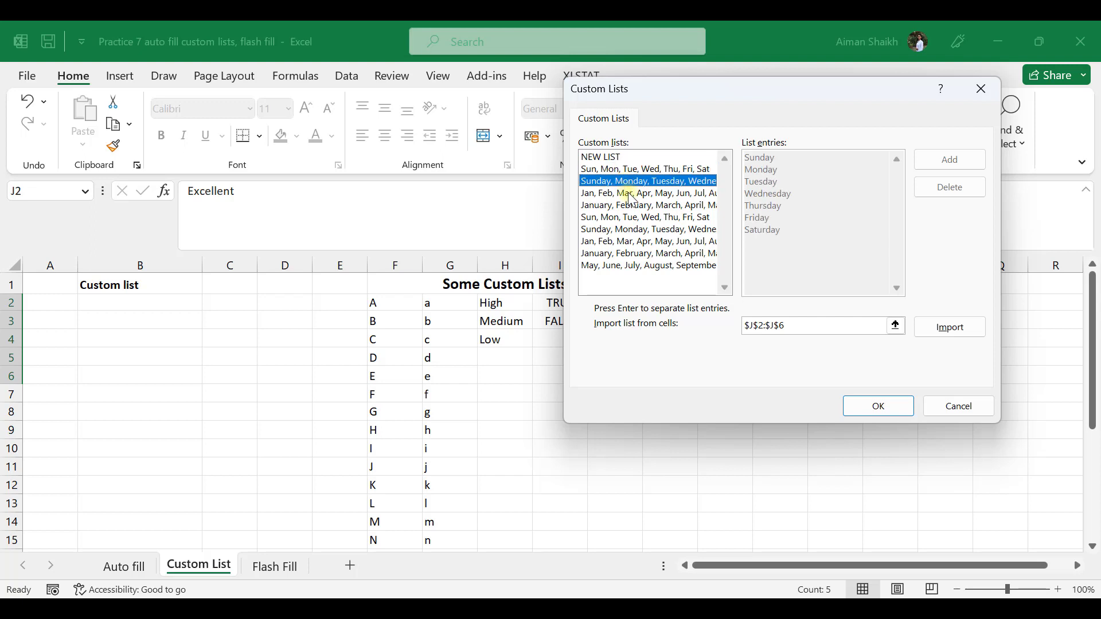
pyautogui.click(632, 195)
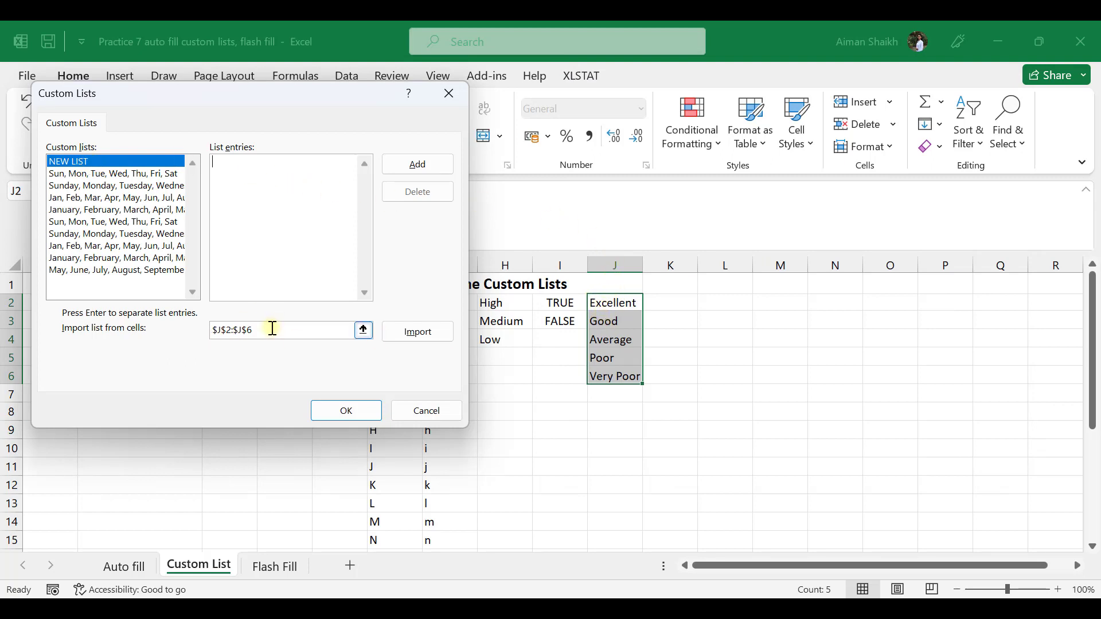
pyautogui.moveTo(270, 330); pyautogui.dragTo(163, 331)
pyautogui.press('BackSpace')
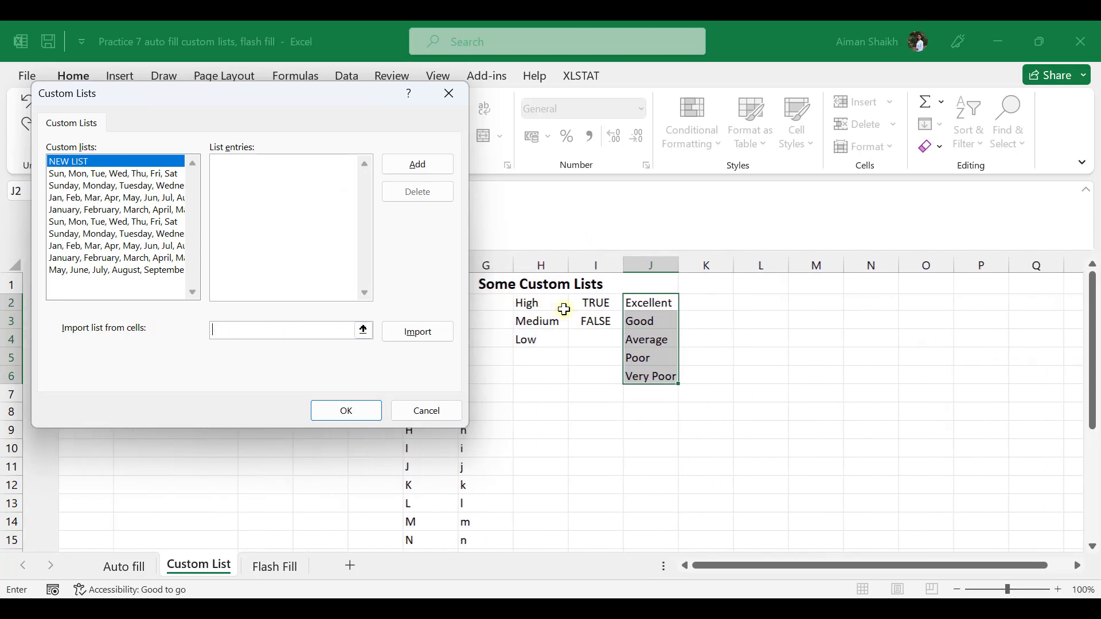
pyautogui.moveTo(342, 106); pyautogui.dragTo(824, 150)
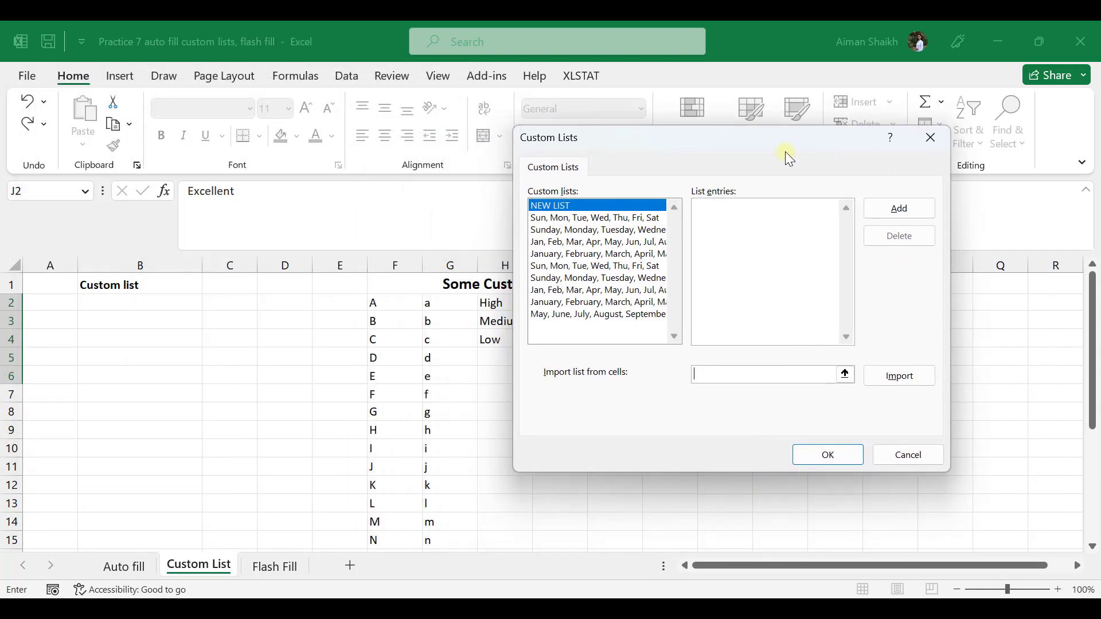
pyautogui.click(378, 307)
pyautogui.hotkey('ctrl', 'shift', 'Down')
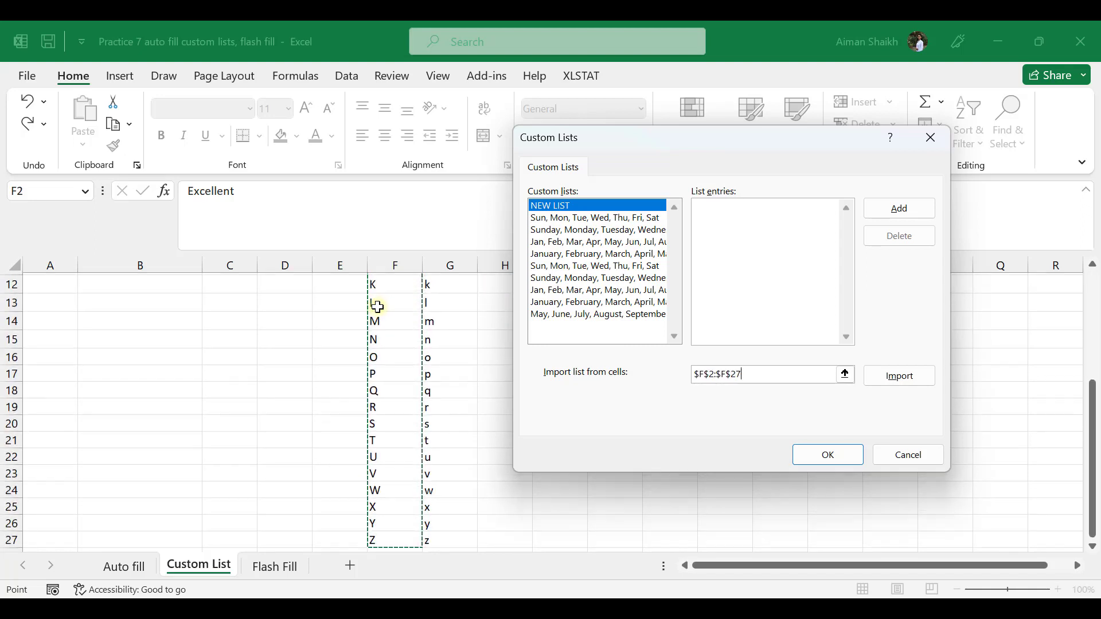
# Step: Import the uppercase alphabet range as a custom list and accept the list and option settings
pyautogui.click(923, 217)
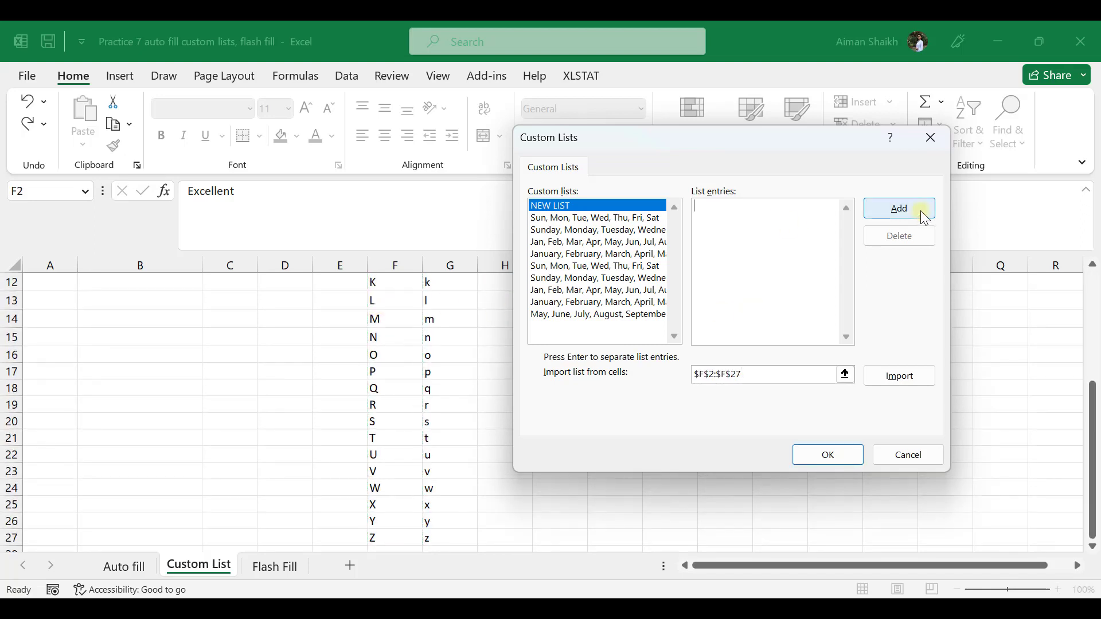
pyautogui.click(900, 376)
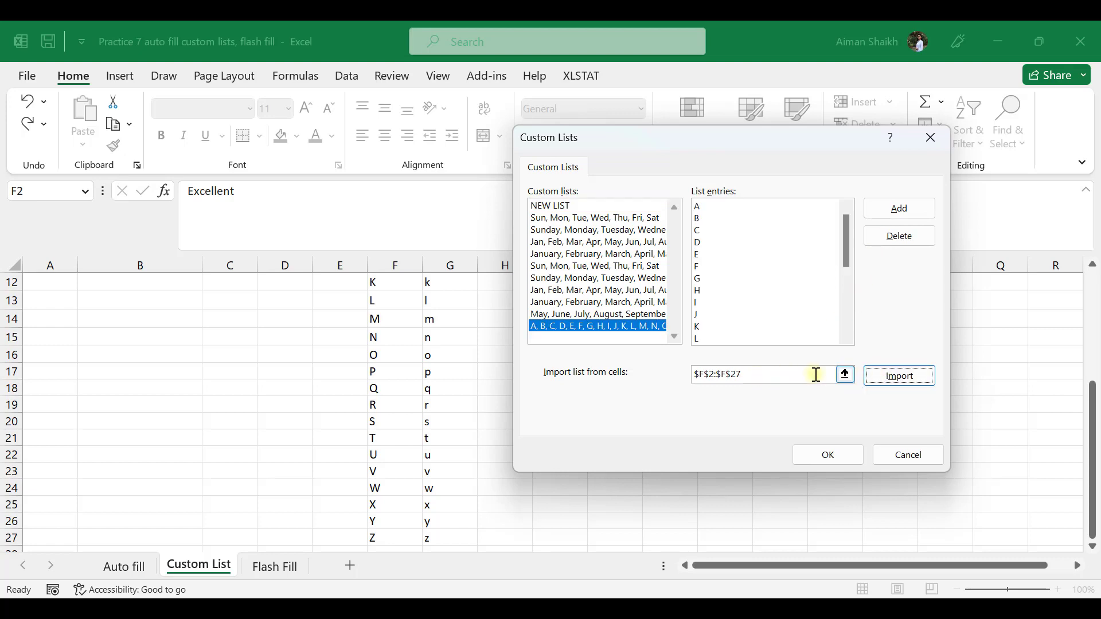
pyautogui.click(774, 370)
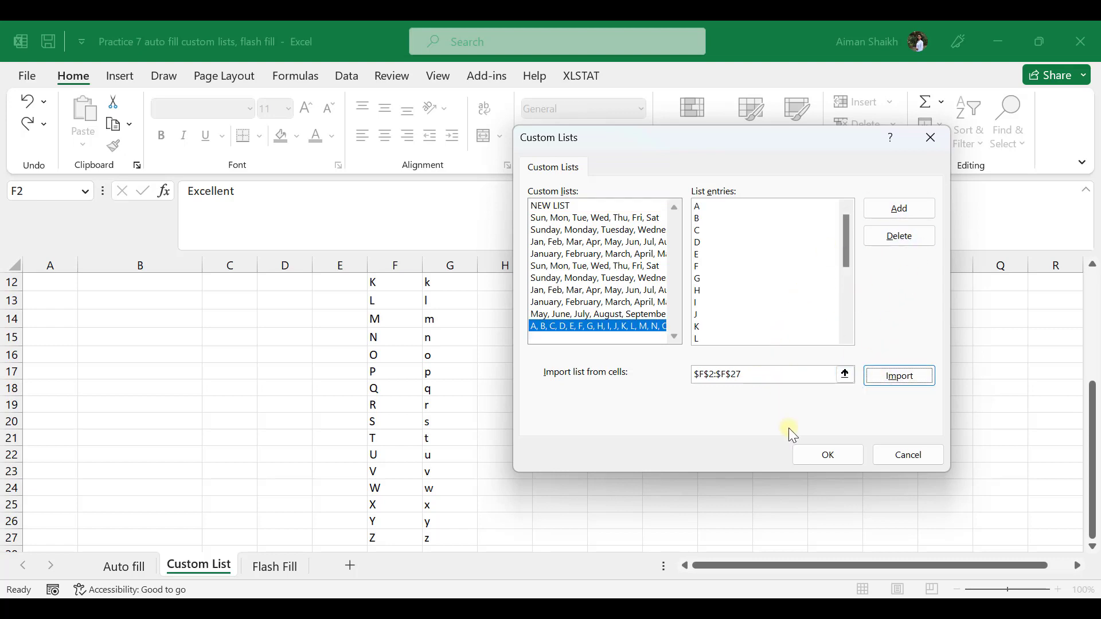
pyautogui.click(827, 455)
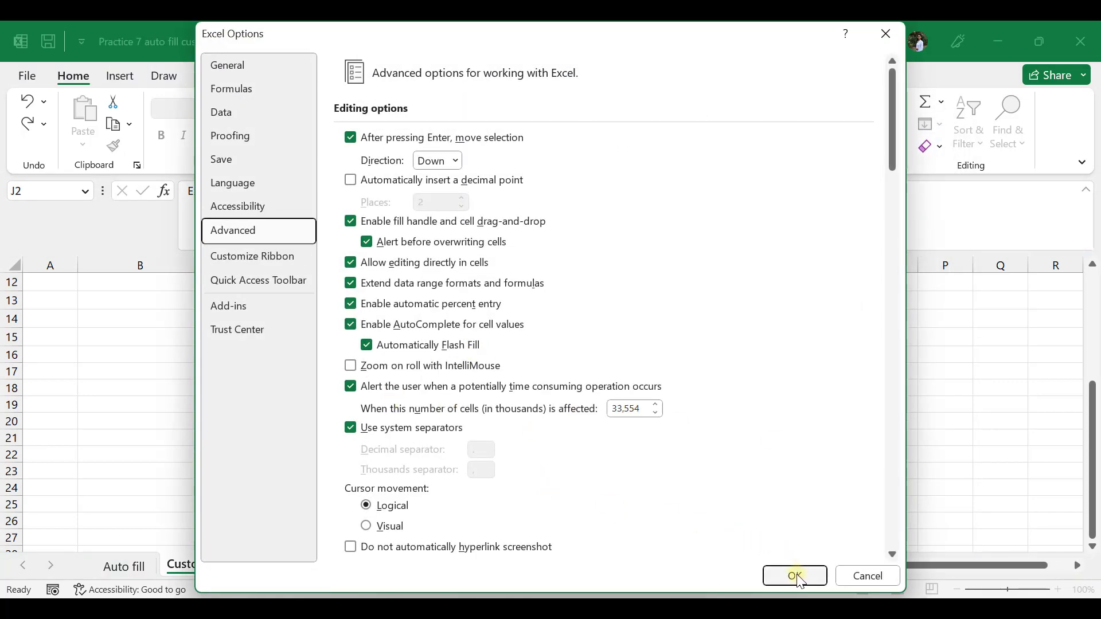
pyautogui.click(795, 575)
# Step: Enter A and B in cells B3 and B4, and auto-fill the alphabet down through B28
pyautogui.scroll(4, 155, 336)
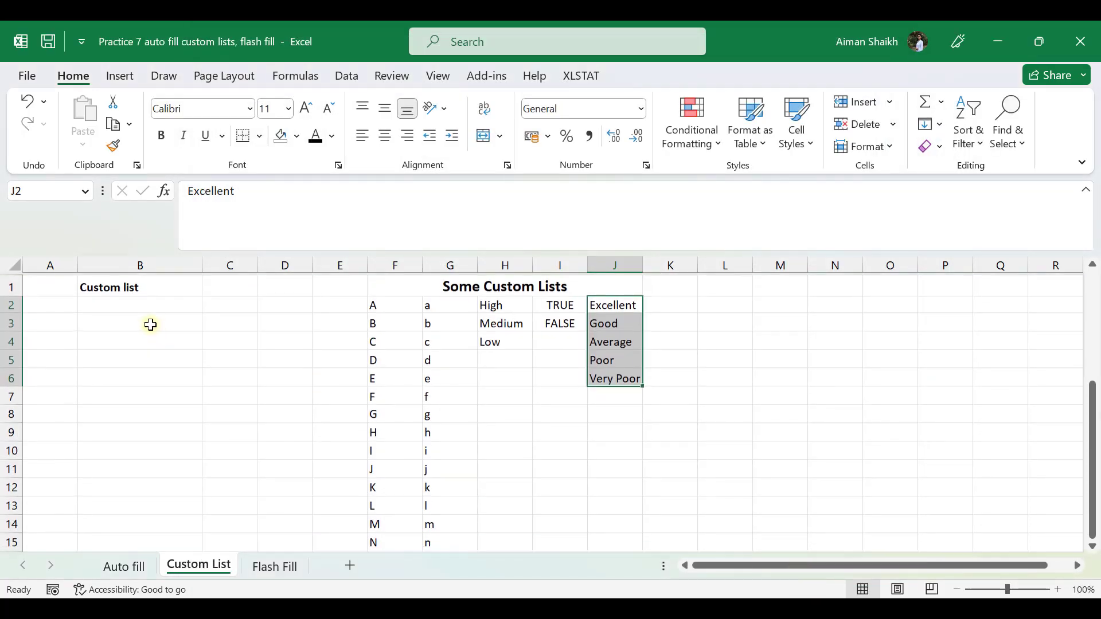
pyautogui.click(148, 321)
pyautogui.write('A')
pyautogui.press('Return')
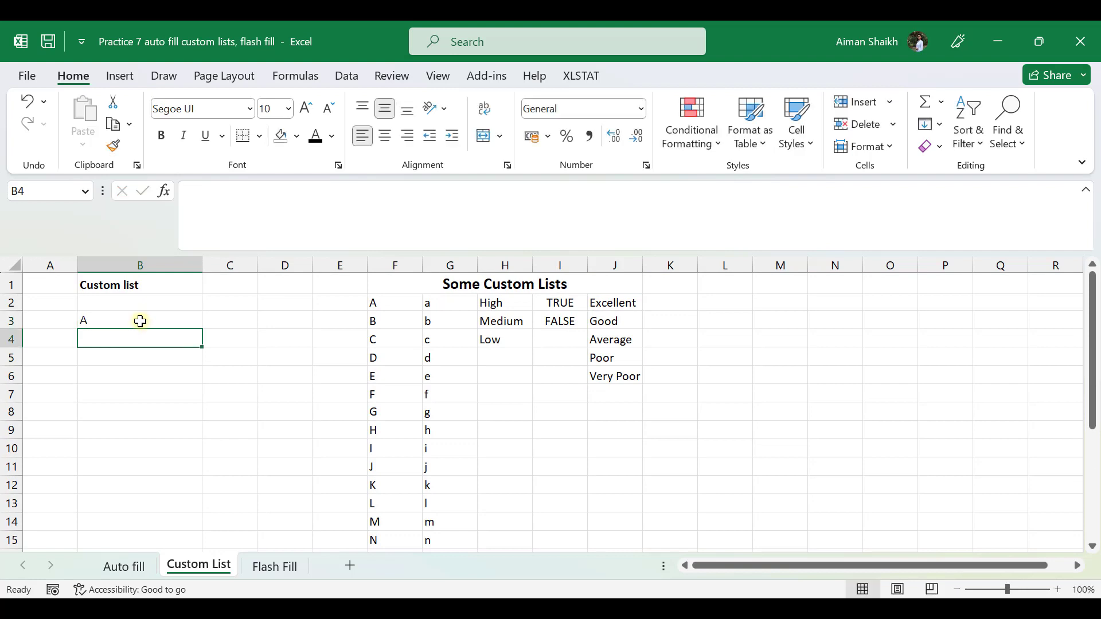
pyautogui.write('B')
pyautogui.press('Return')
pyautogui.moveTo(140, 321); pyautogui.dragTo(192, 528)
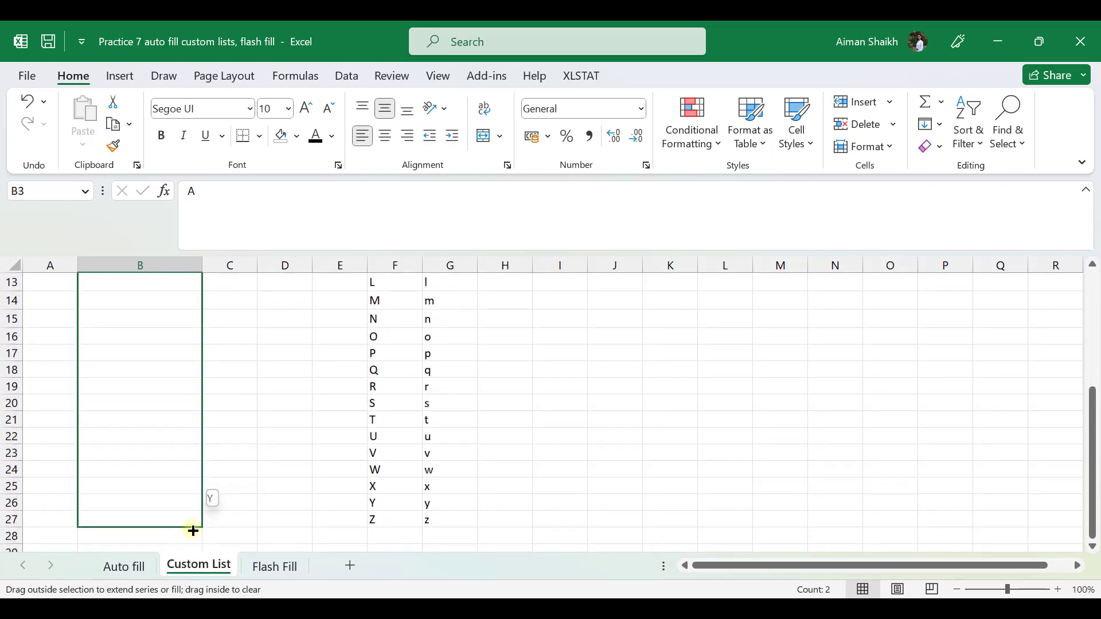
pyautogui.moveTo(197, 538); pyautogui.dragTo(197, 538)
# Step: Extend the alphabet fill in column B through B32 and select the added letters in B29:B32
pyautogui.scroll(-2, 197, 514)
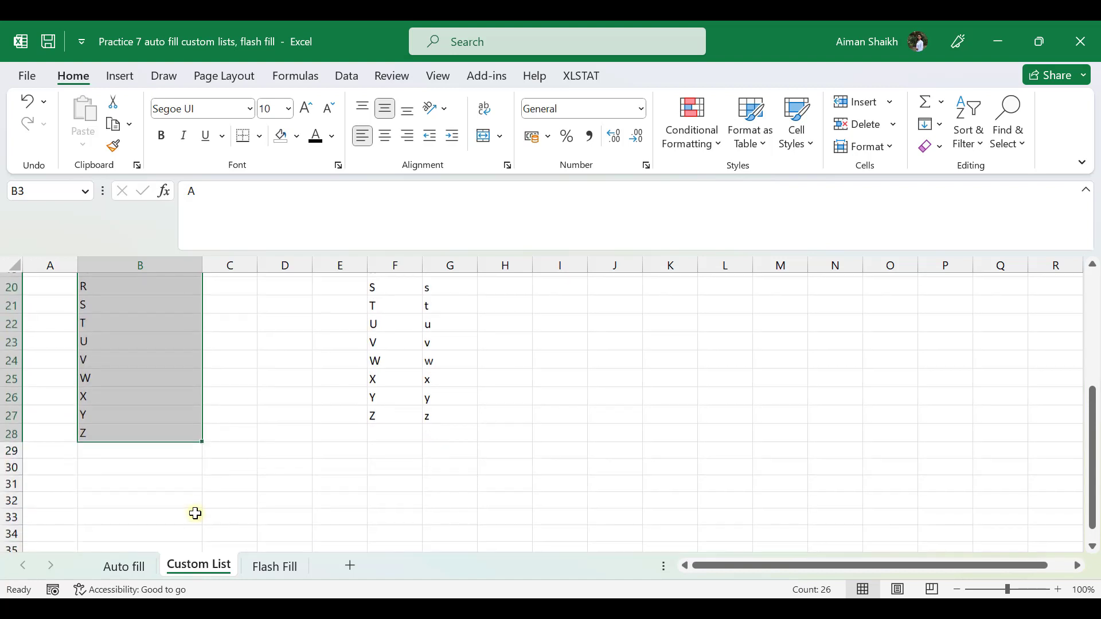
pyautogui.moveTo(203, 438); pyautogui.dragTo(199, 503)
pyautogui.moveTo(144, 445); pyautogui.dragTo(131, 506)
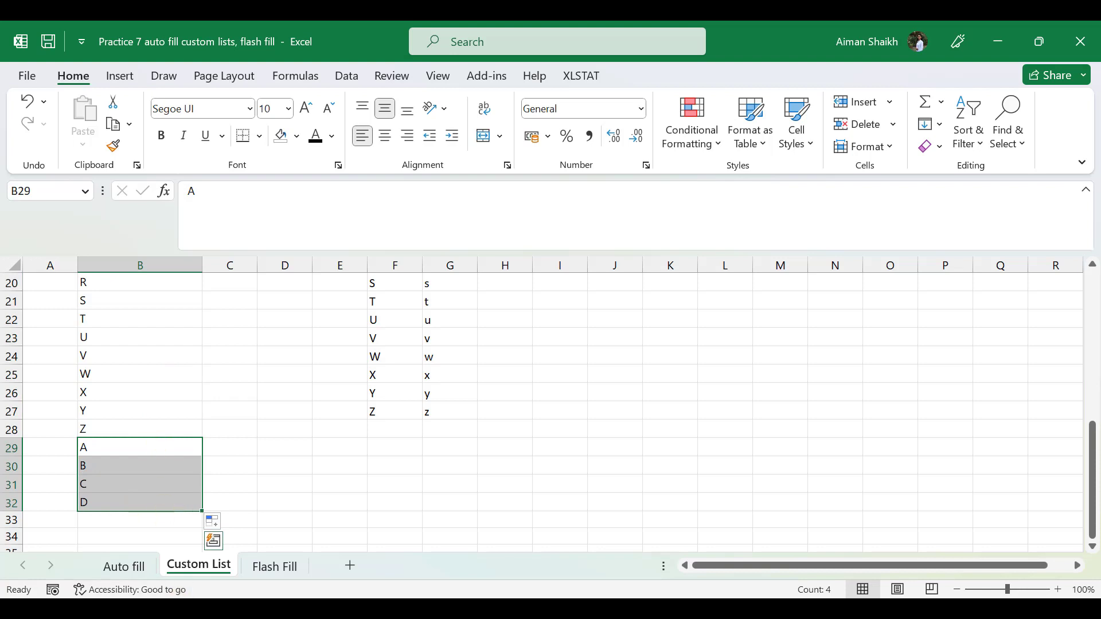
# Step: Enter a and b in cells C3 and C4, and auto-fill the lowercase alphabet down through C32
pyautogui.click(229, 452)
pyautogui.hotkey('ctrl', 'Up')
pyautogui.press('Down')
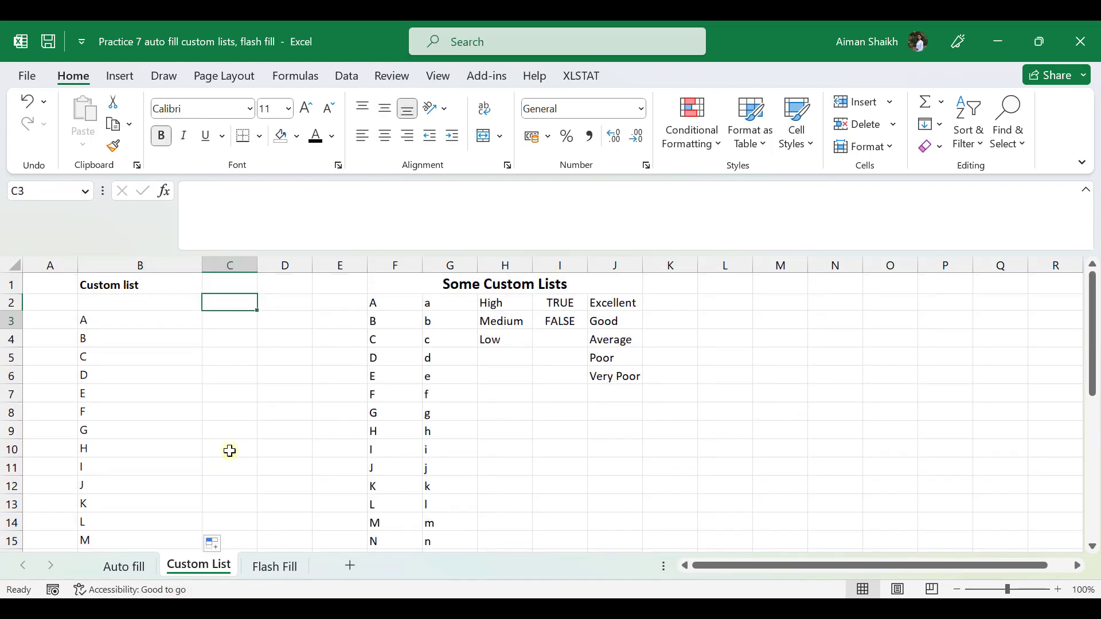
pyautogui.press('Down')
pyautogui.write('a')
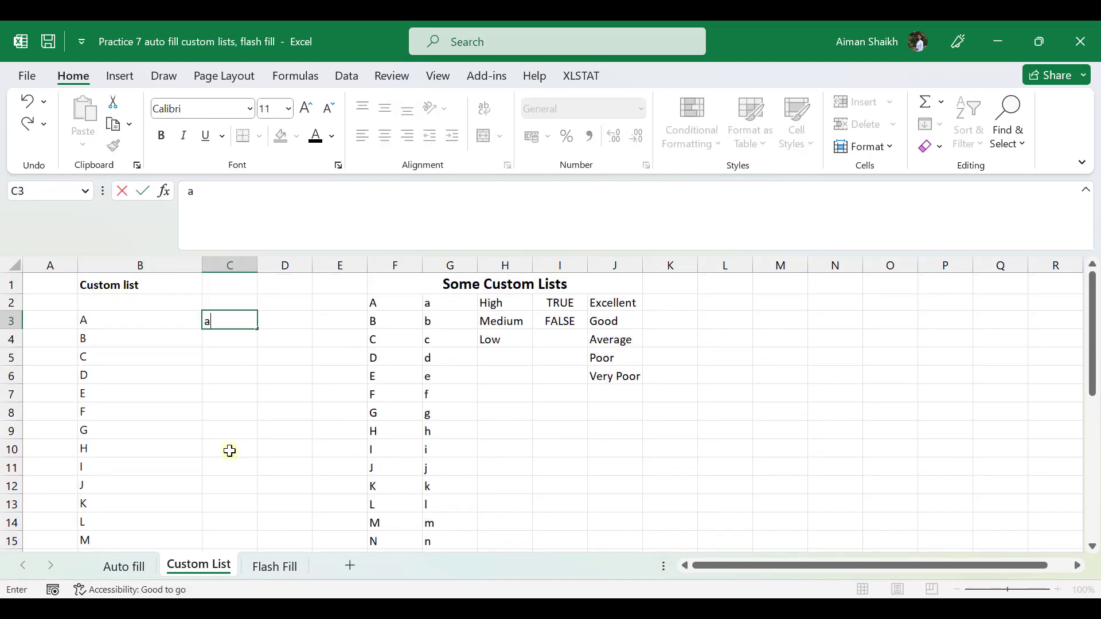
pyautogui.press('Return')
pyautogui.write('b')
pyautogui.press('Return')
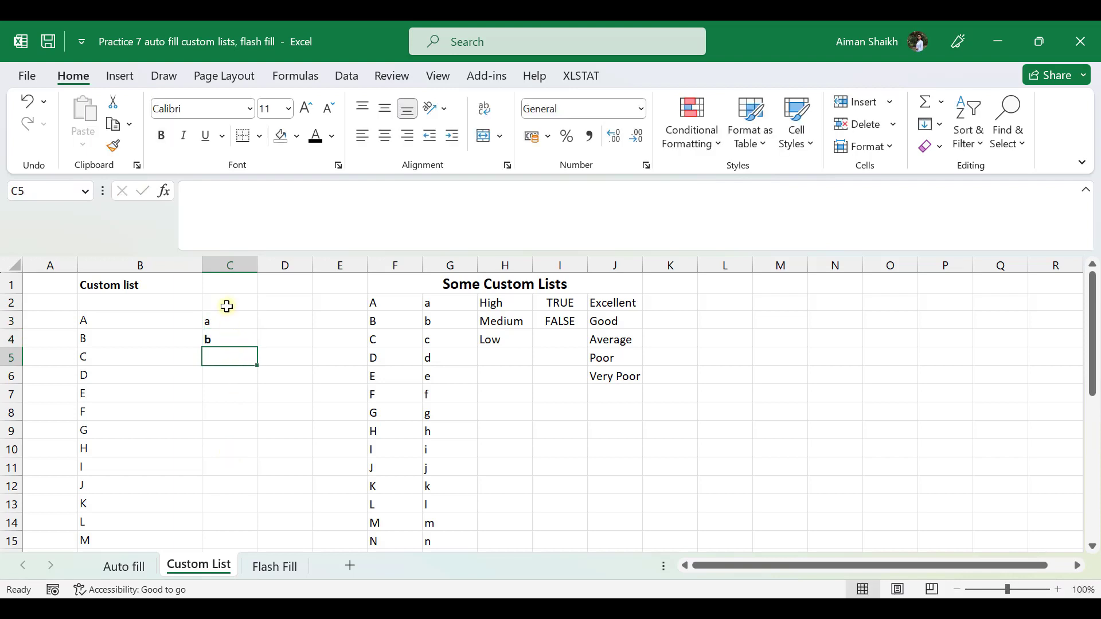
pyautogui.moveTo(226, 321); pyautogui.dragTo(230, 339)
pyautogui.moveTo(257, 348); pyautogui.dragTo(252, 529)
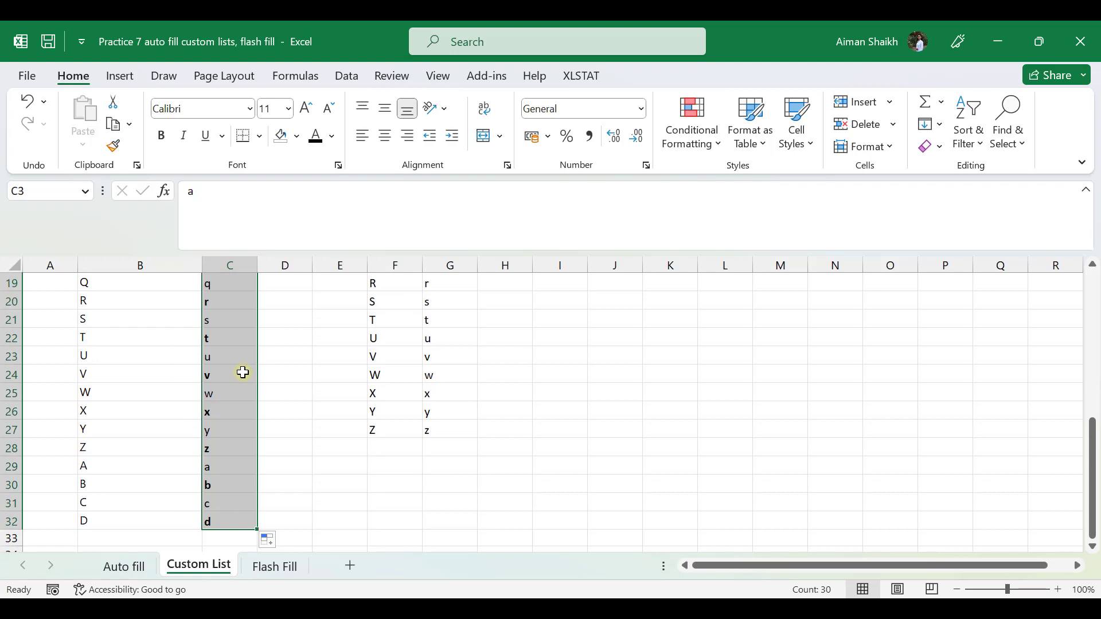
# Step: Remove the bold formatting from the filled lowercase letters in column C from C5 down
pyautogui.press('Up')
pyautogui.press('Down')
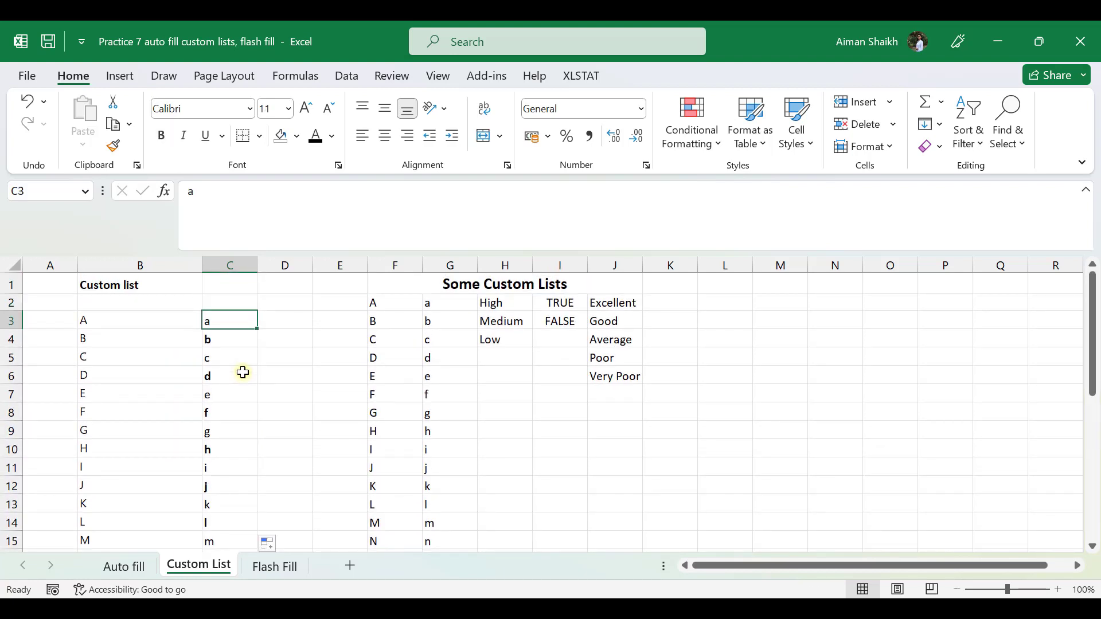
pyautogui.press('Left')
pyautogui.hotkey('ctrl', 'shift', 'Down')
pyautogui.press('Right')
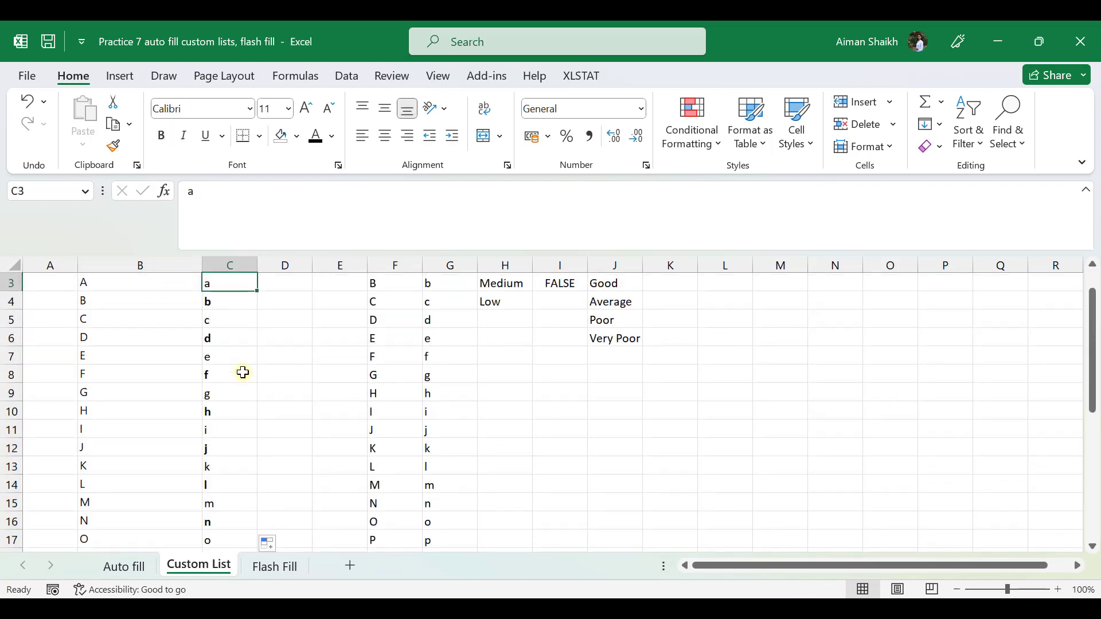
pyautogui.press('Down')
pyautogui.press('Up')
pyautogui.hotkey('ctrl', 'shift', 'Down')
pyautogui.press('Up')
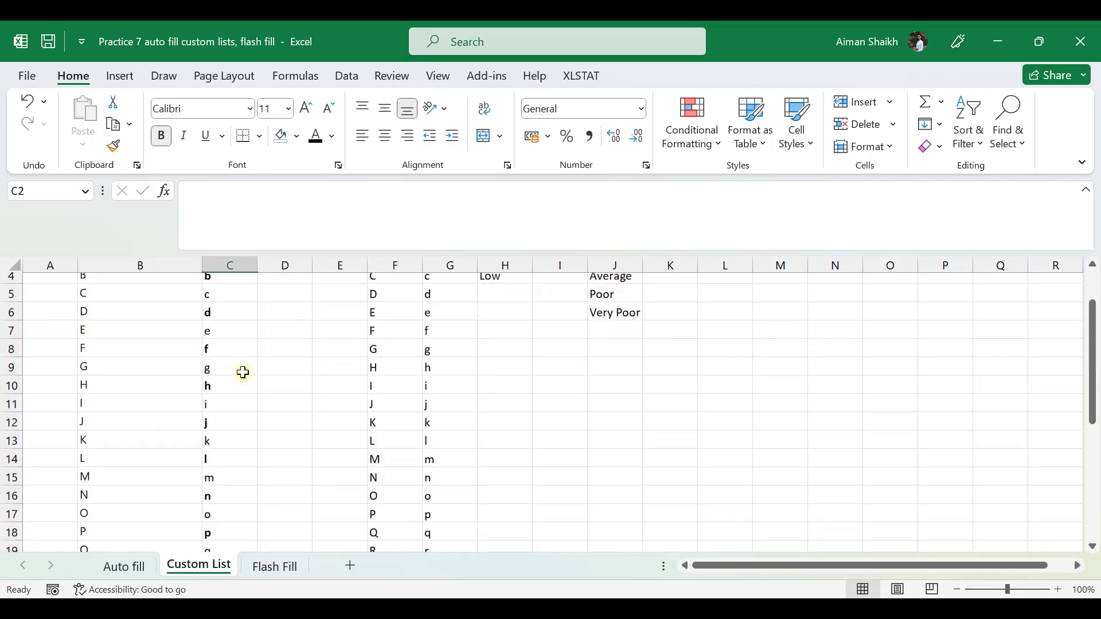
pyautogui.press('Up')
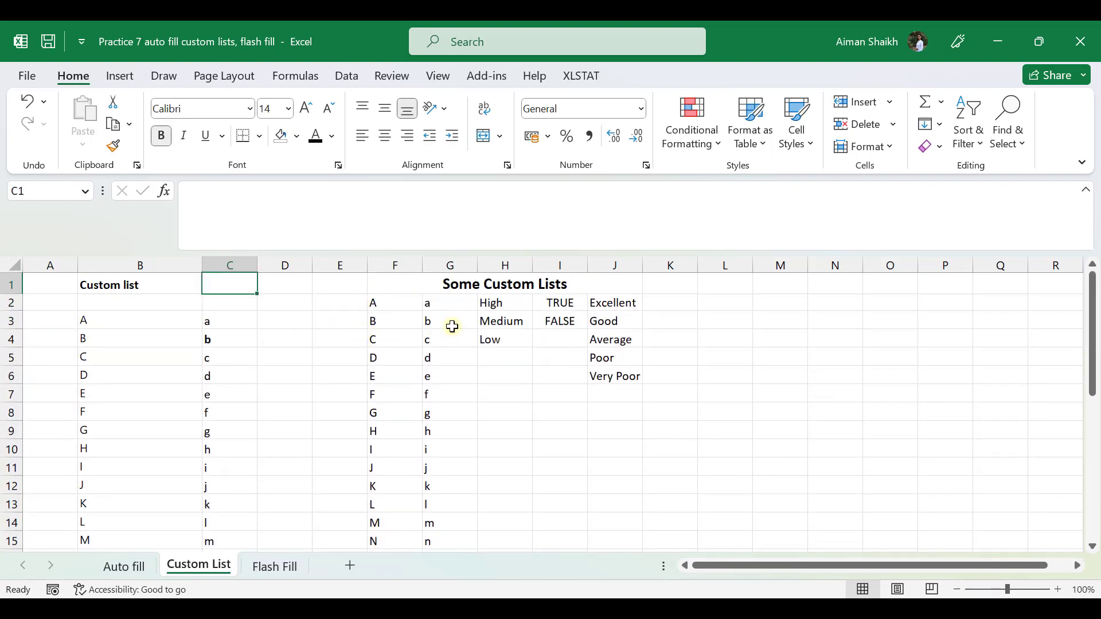
# Step: Select the Excellent to Very Poor ratings in J2:J6 and open the Custom Lists editor in the advanced options
pyautogui.click(503, 305)
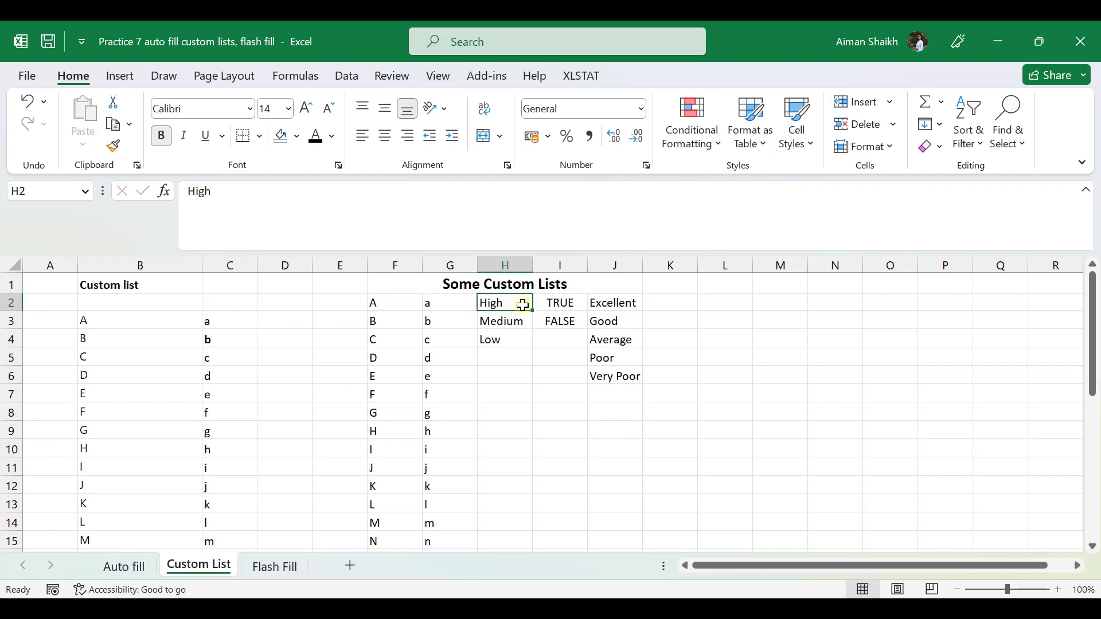
pyautogui.moveTo(593, 303); pyautogui.dragTo(592, 376)
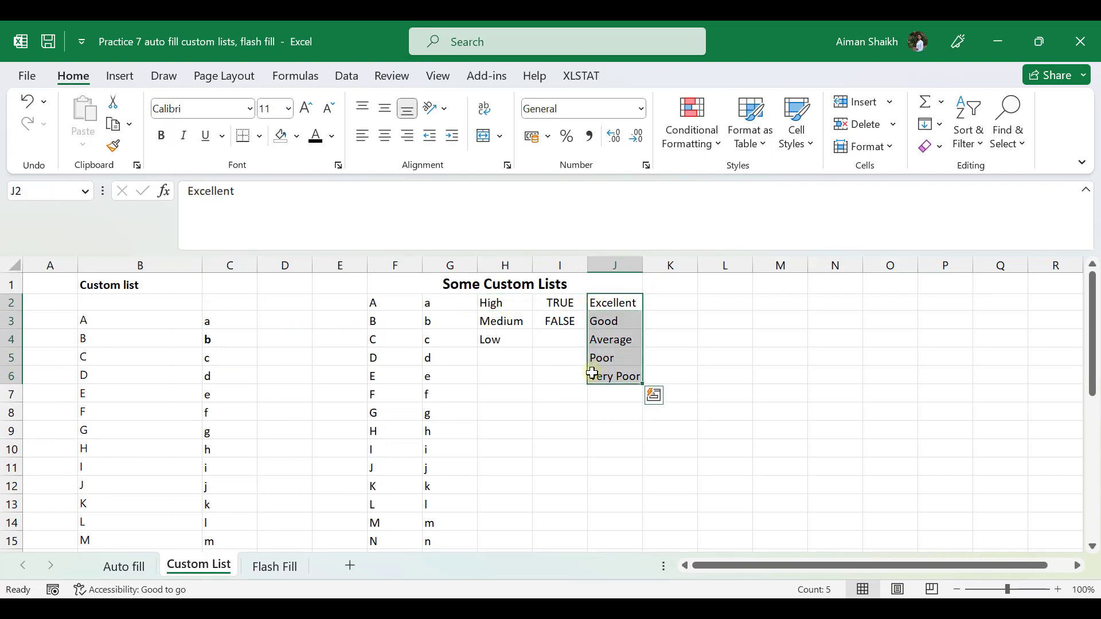
pyautogui.click(30, 76)
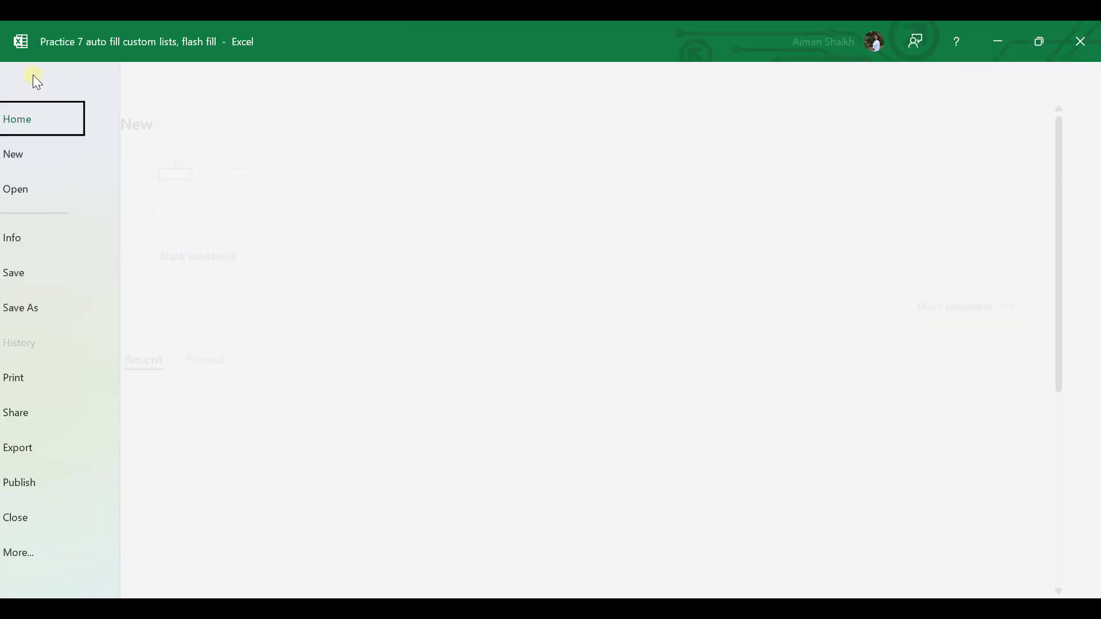
pyautogui.click(60, 541)
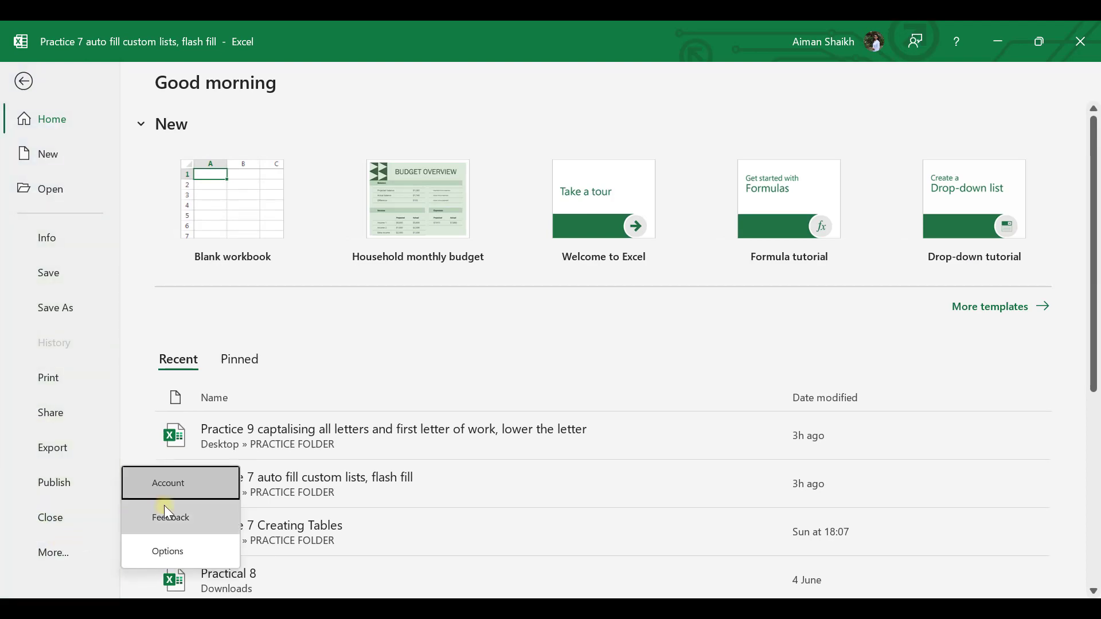
pyautogui.click(188, 555)
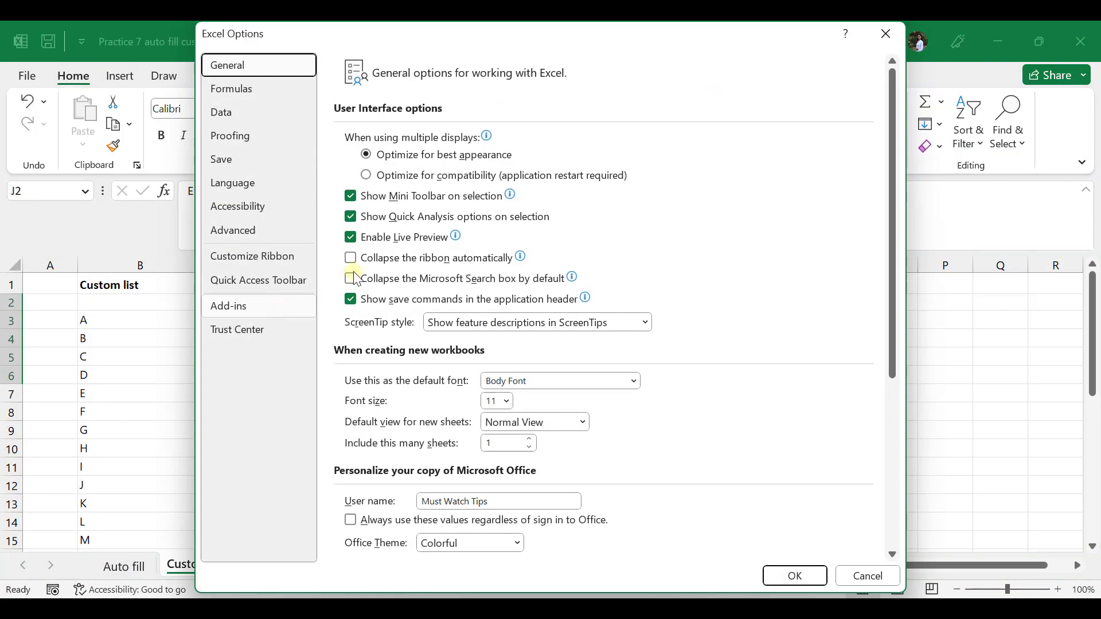
pyautogui.click(236, 232)
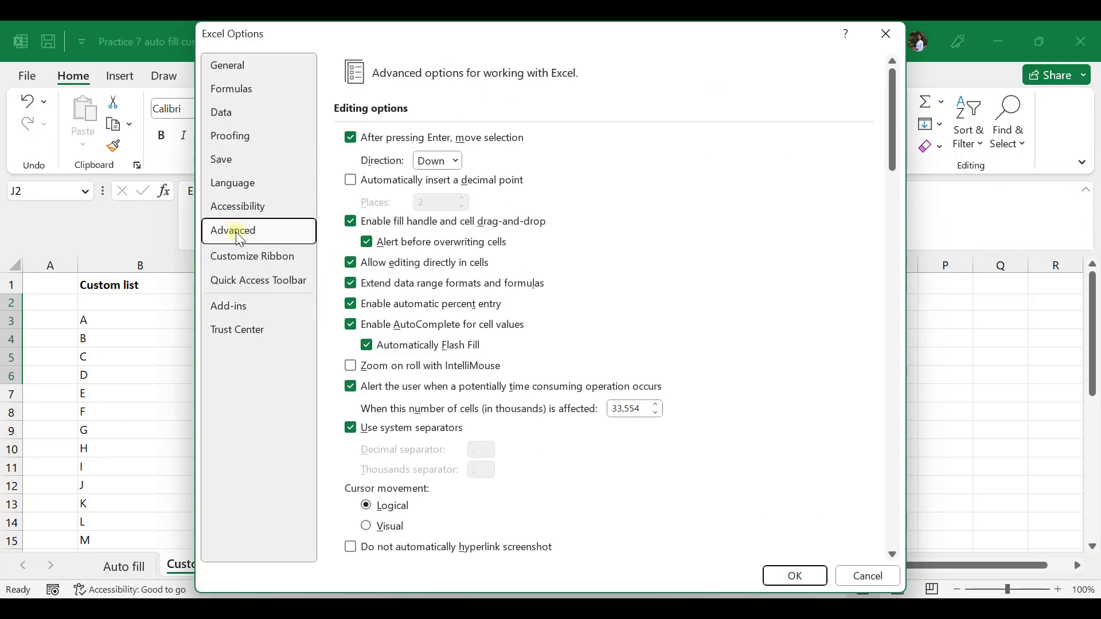
pyautogui.scroll(-20, 488, 403)
pyautogui.scroll(-5, 488, 404)
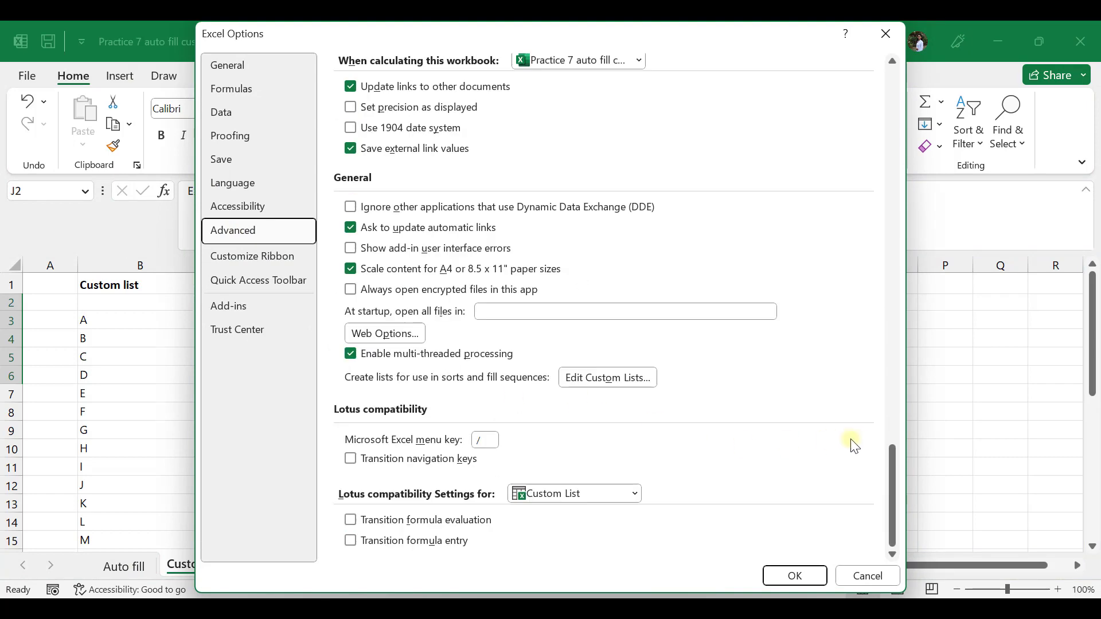
pyautogui.click(586, 382)
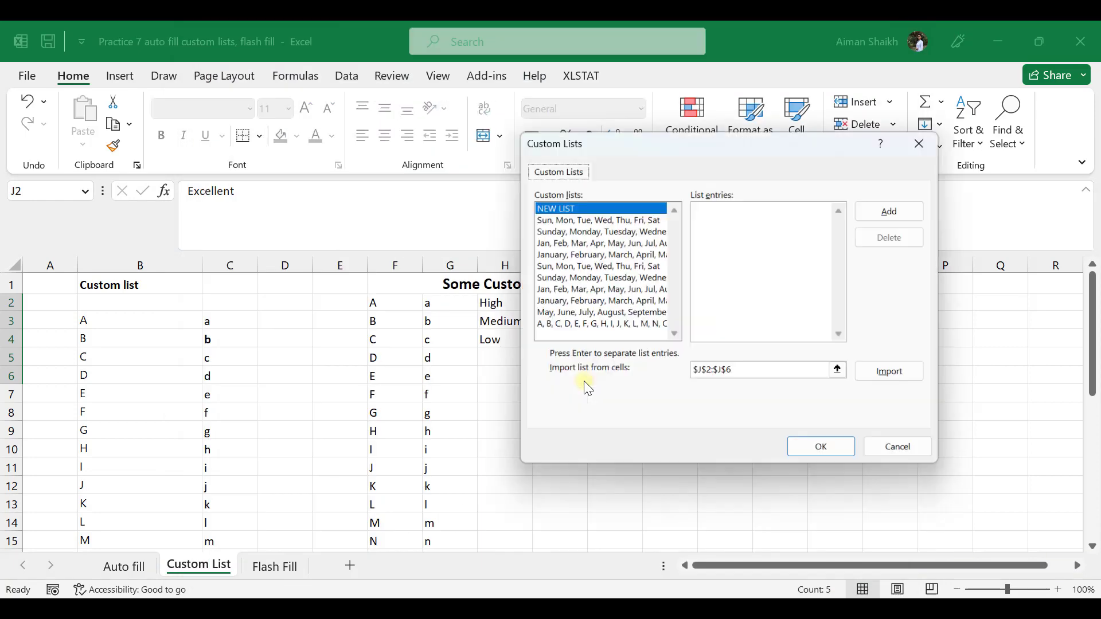
# Step: Reselect J2:J6 as the import range, import the Excellent to Very Poor ratings as a custom list, and accept it
pyautogui.moveTo(753, 377); pyautogui.dragTo(680, 376)
pyautogui.moveTo(703, 138); pyautogui.dragTo(172, 263)
pyautogui.press('BackSpace')
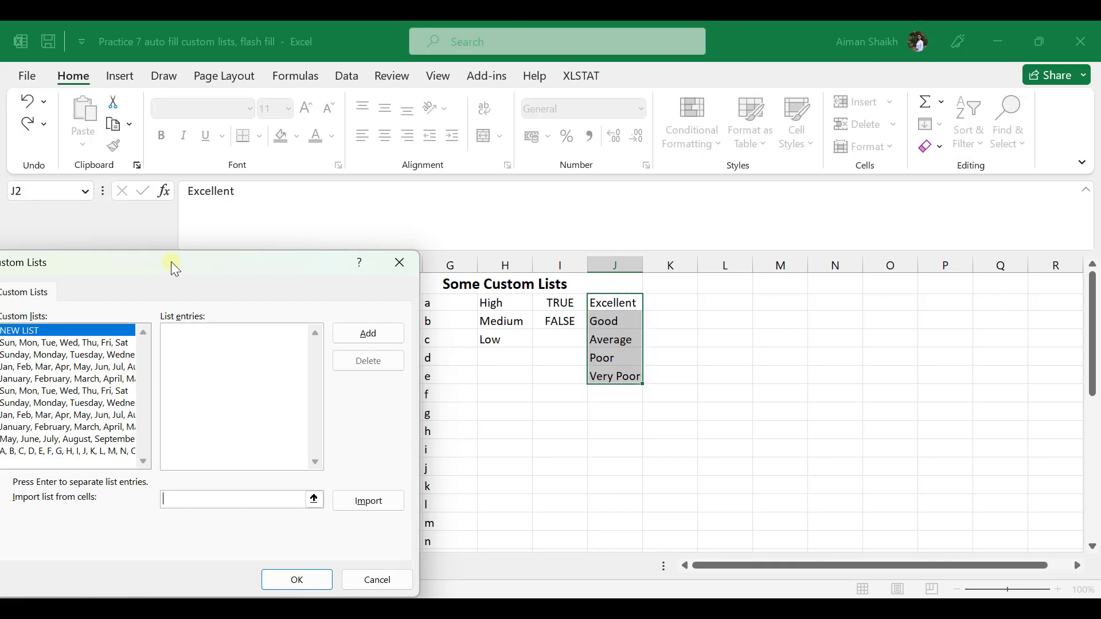
pyautogui.moveTo(607, 307); pyautogui.dragTo(617, 379)
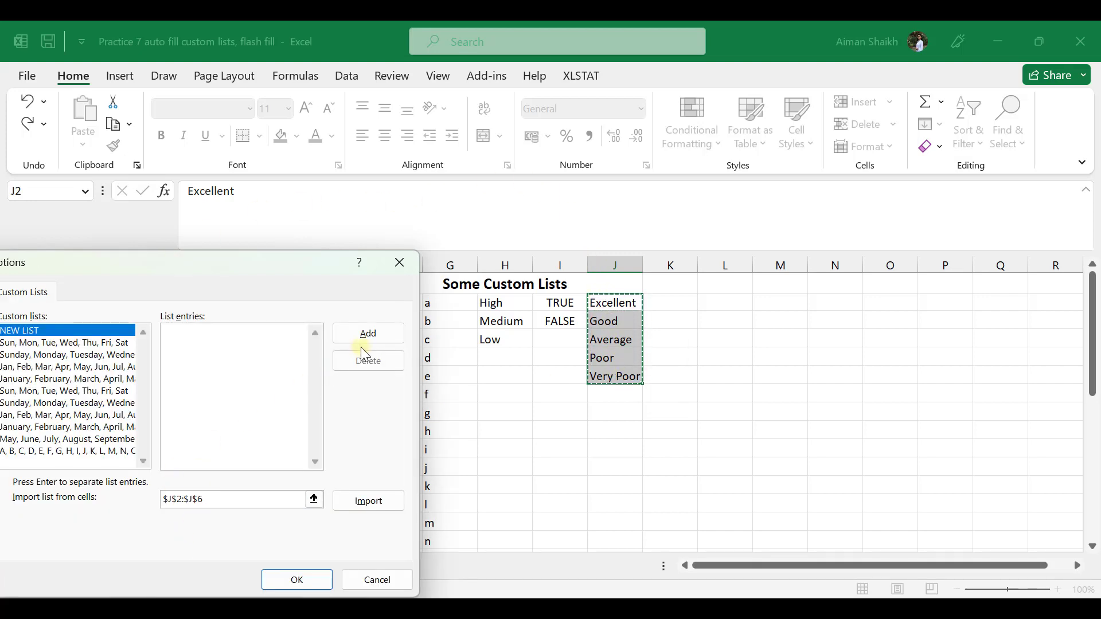
pyautogui.click(369, 502)
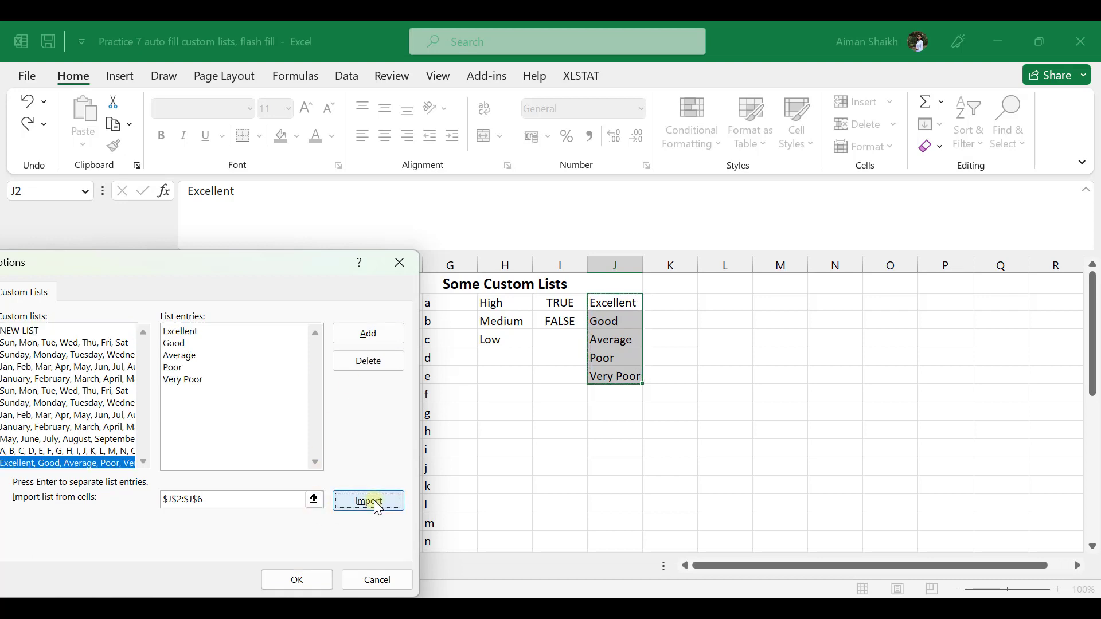
pyautogui.click(372, 338)
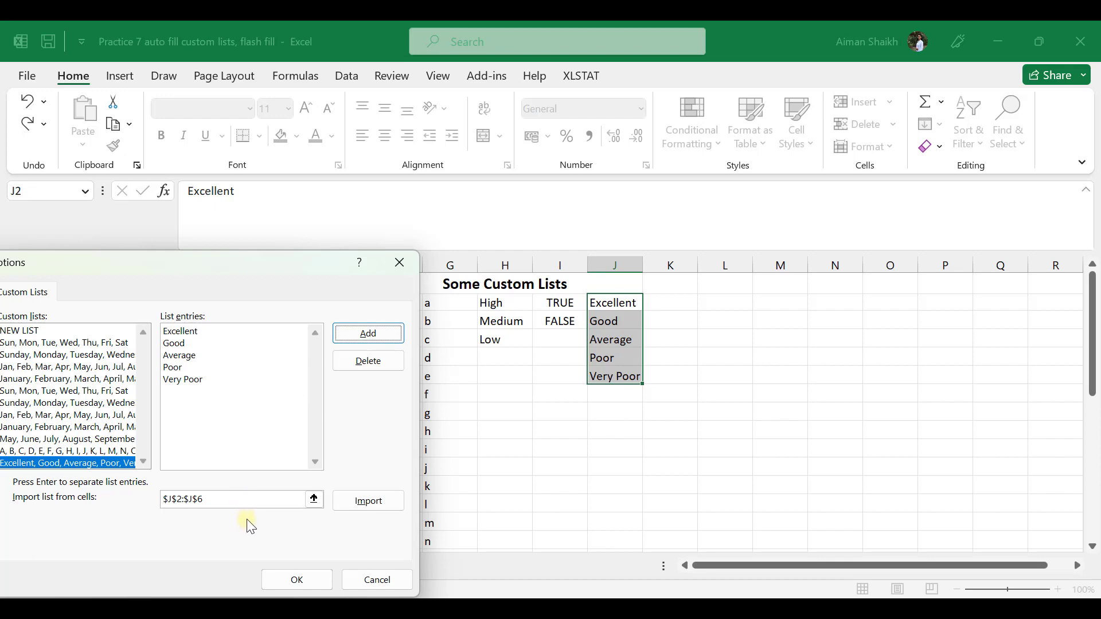
pyautogui.click(297, 581)
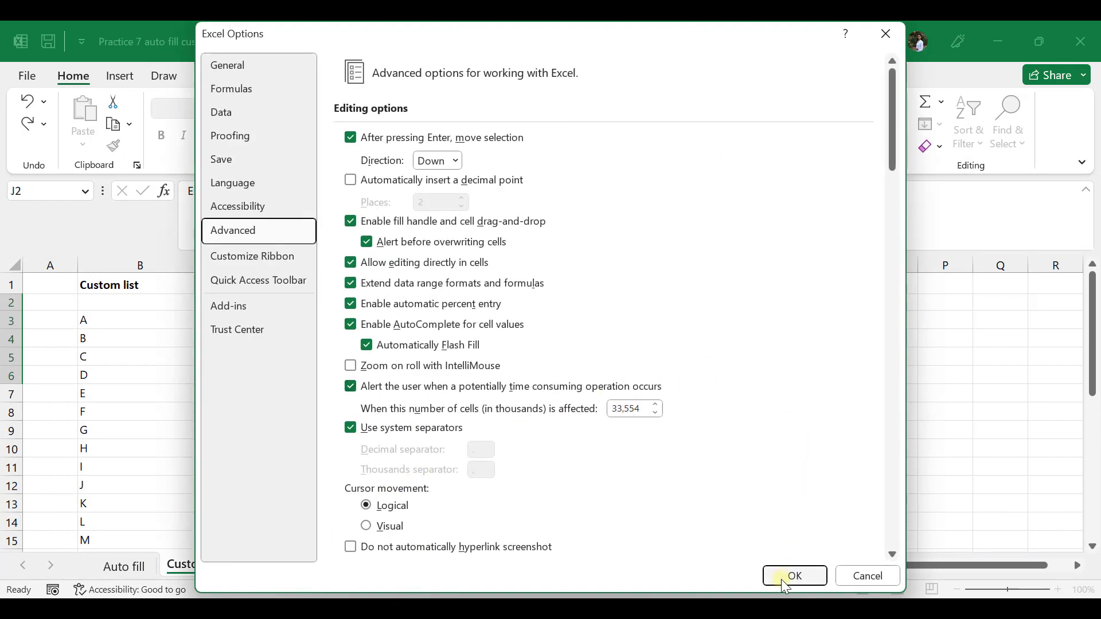
# Step: Close the Excel options, enter Excellent in L2, and auto-fill the ratings list down through L9
pyautogui.click(786, 576)
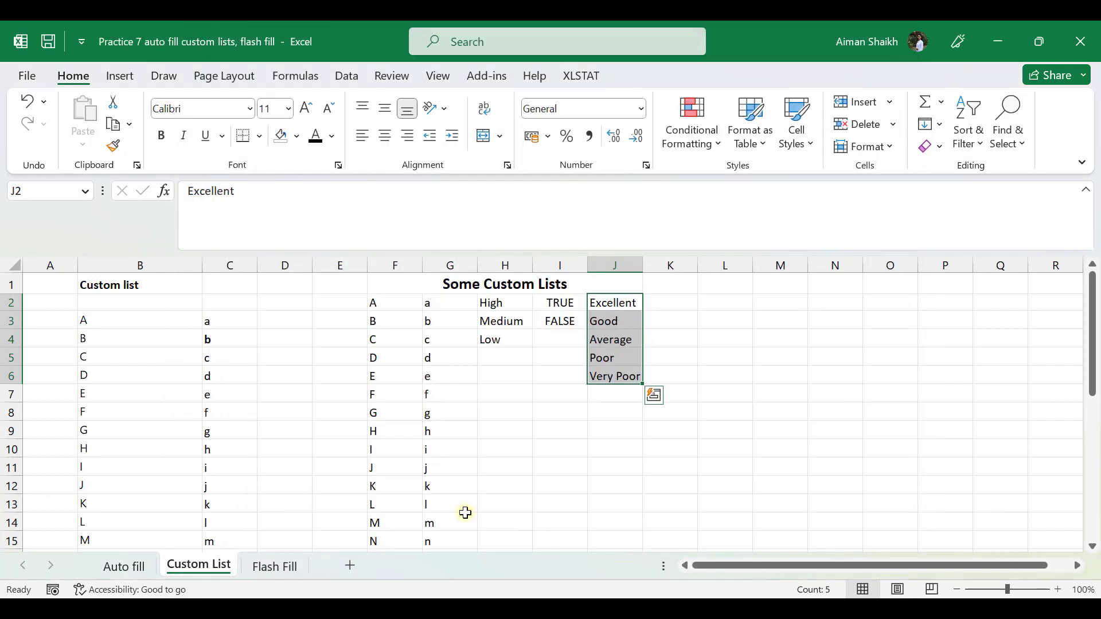
pyautogui.click(716, 308)
pyautogui.write('Exc')
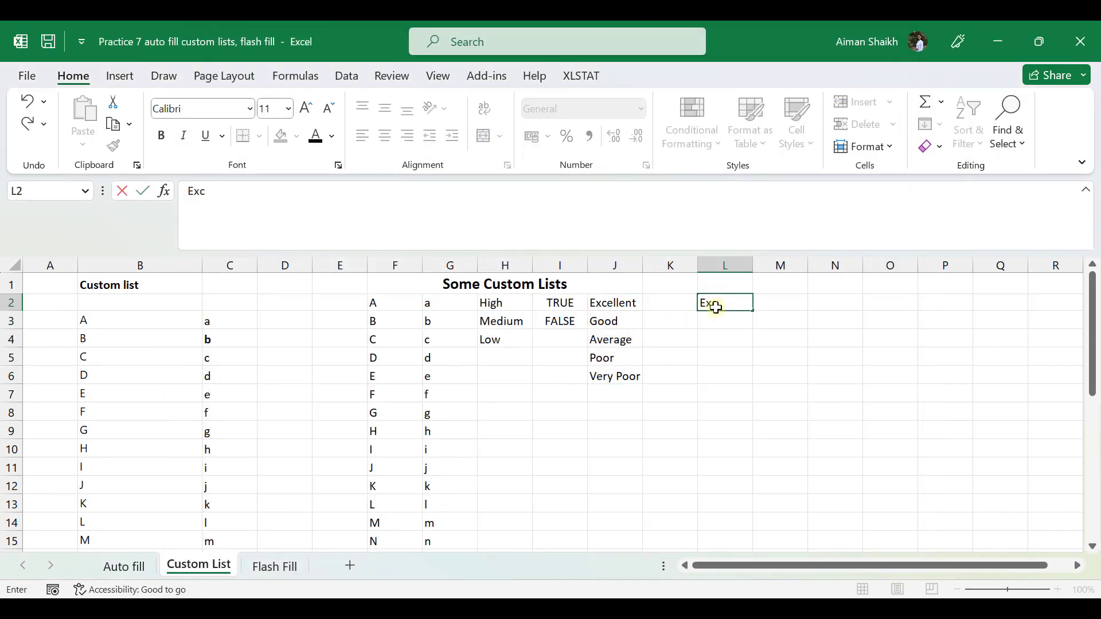
pyautogui.write('ellent')
pyautogui.press('Return')
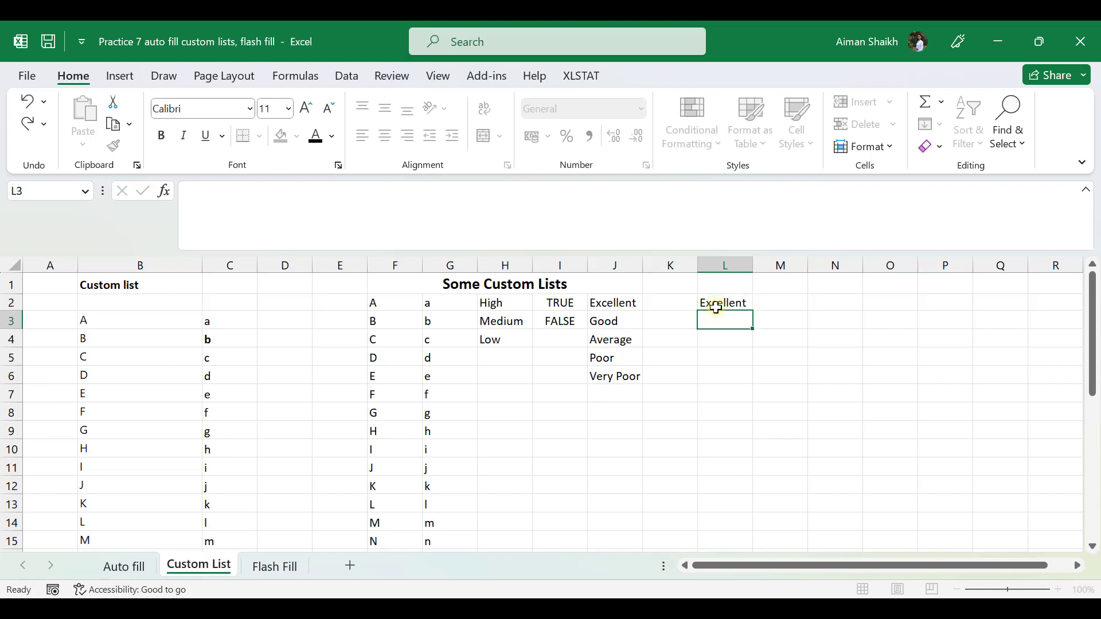
pyautogui.click(716, 307)
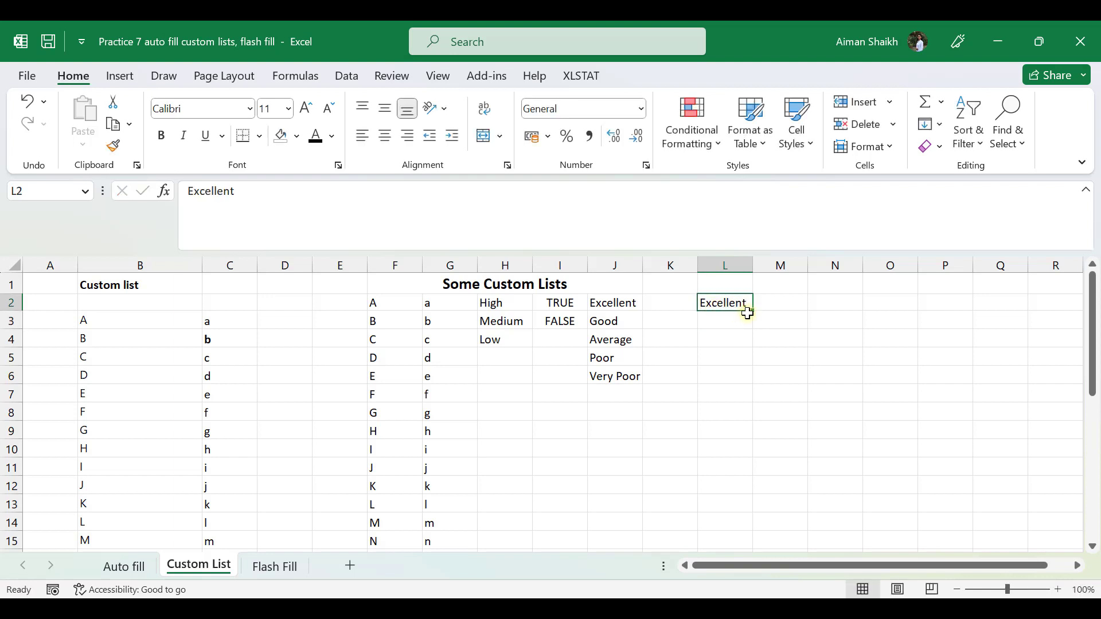
pyautogui.moveTo(751, 311); pyautogui.dragTo(747, 435)
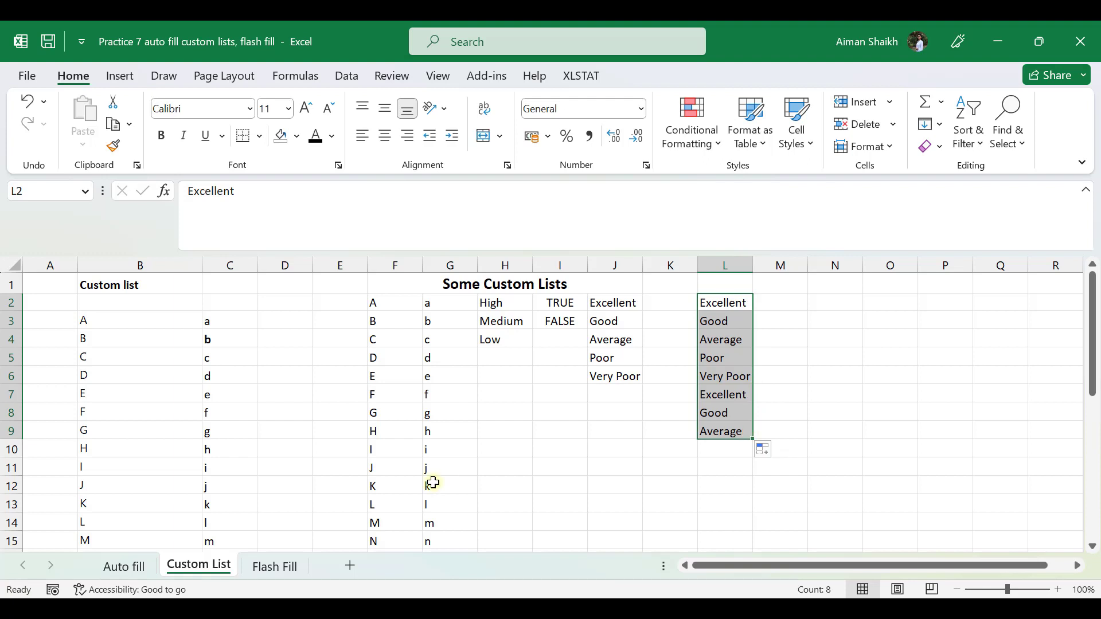
# Step: On the Flash Fill sheet, enter the first name from D3 in E3 and Flash Fill the first names down through E14
pyautogui.click(271, 576)
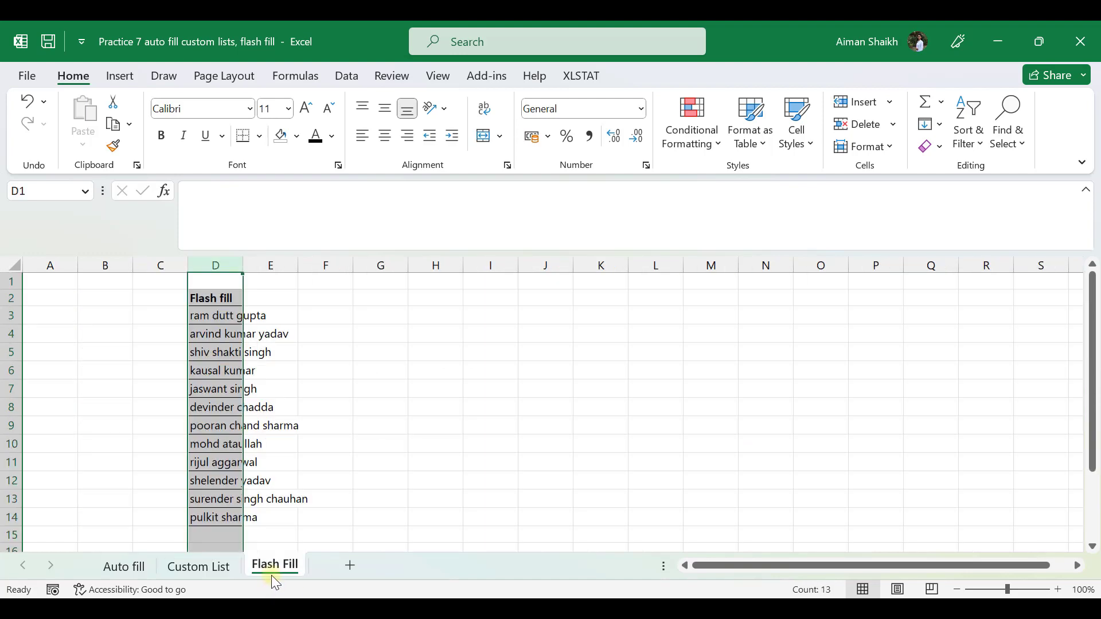
pyautogui.click(348, 315)
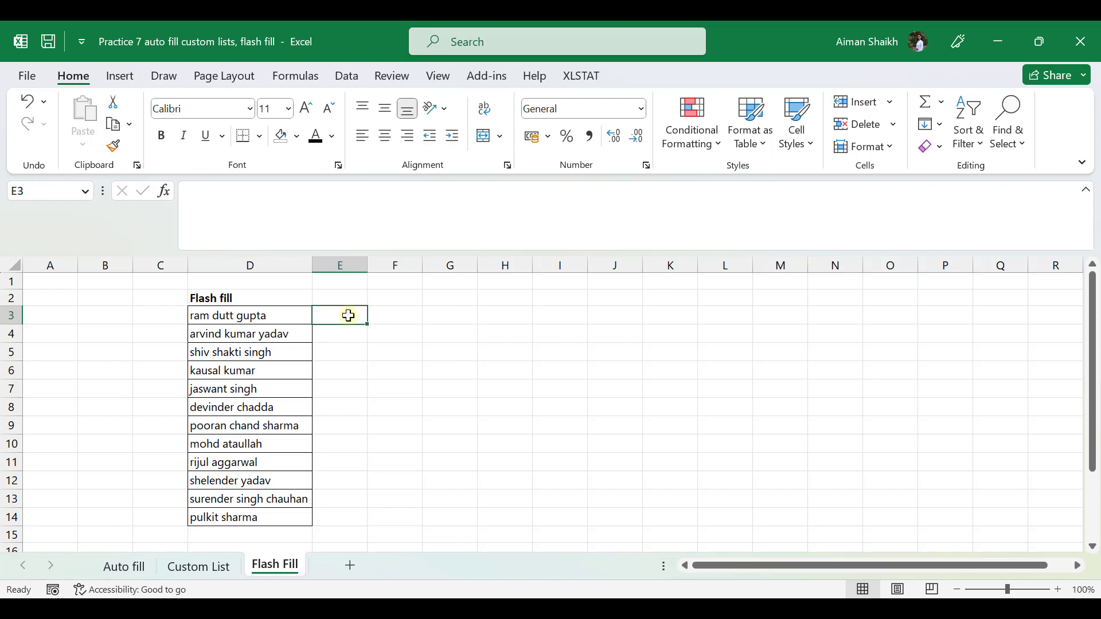
pyautogui.write('ram')
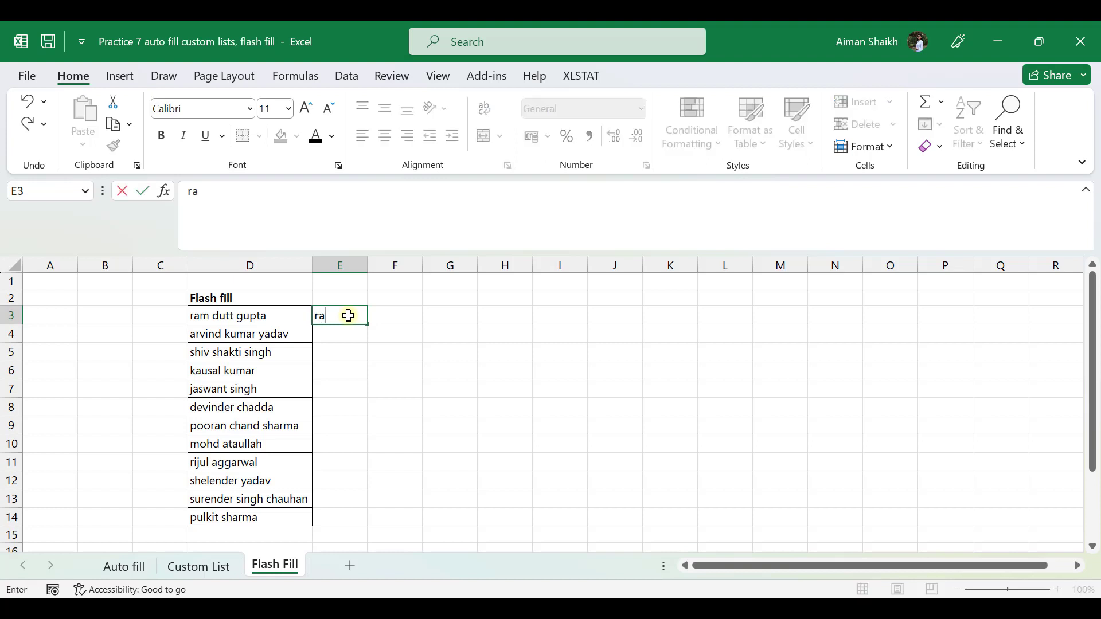
pyautogui.press('Return')
pyautogui.click(348, 316)
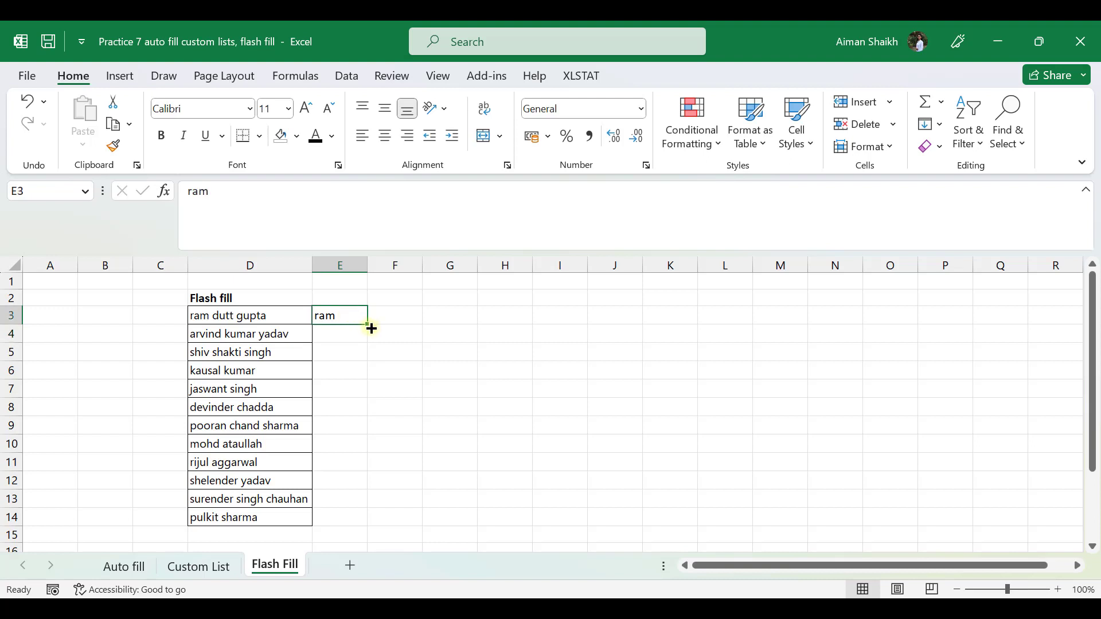
pyautogui.moveTo(368, 325); pyautogui.dragTo(360, 519)
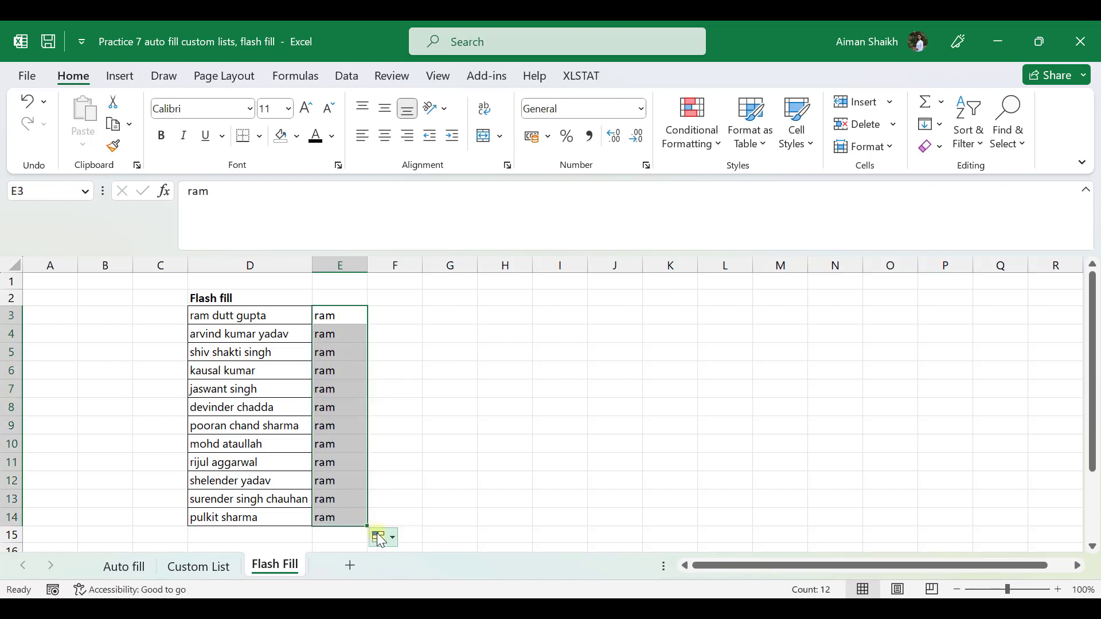
pyautogui.click(383, 537)
pyautogui.click(287, 519)
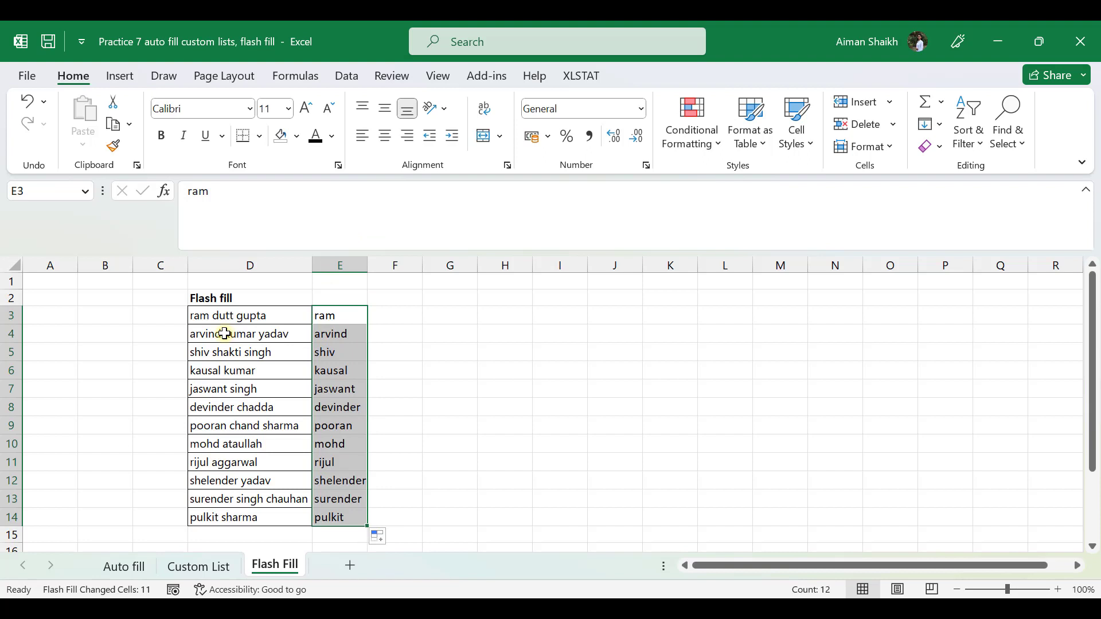
pyautogui.moveTo(221, 314); pyautogui.dragTo(226, 519)
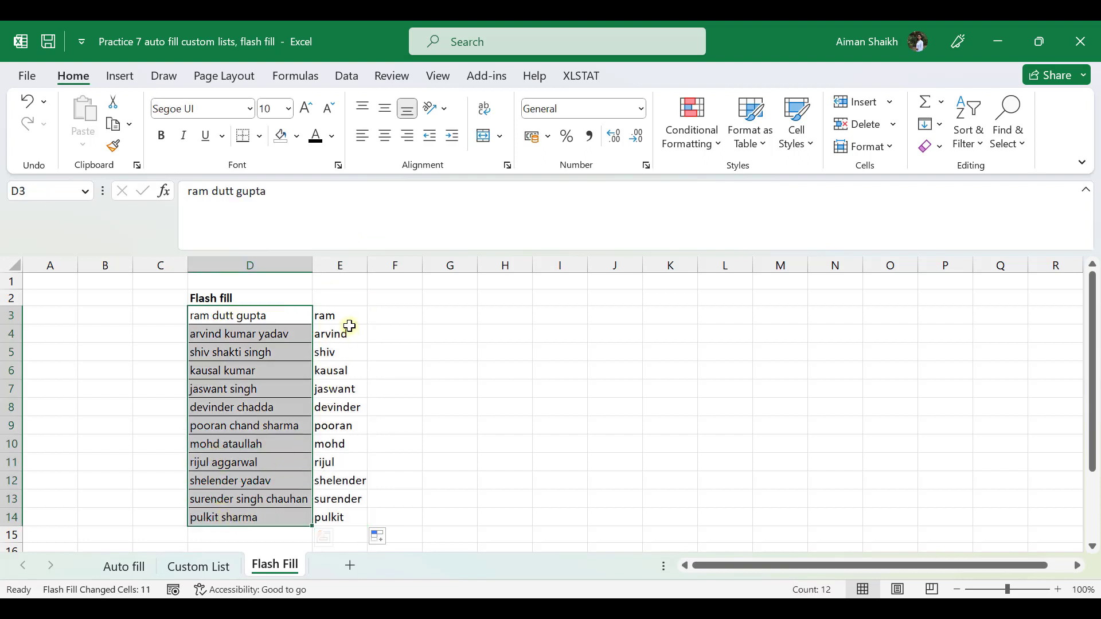
# Step: Replace E3 with the last name from D3 so that Flash Fill updates the column down through E14 with last names
pyautogui.click(370, 313)
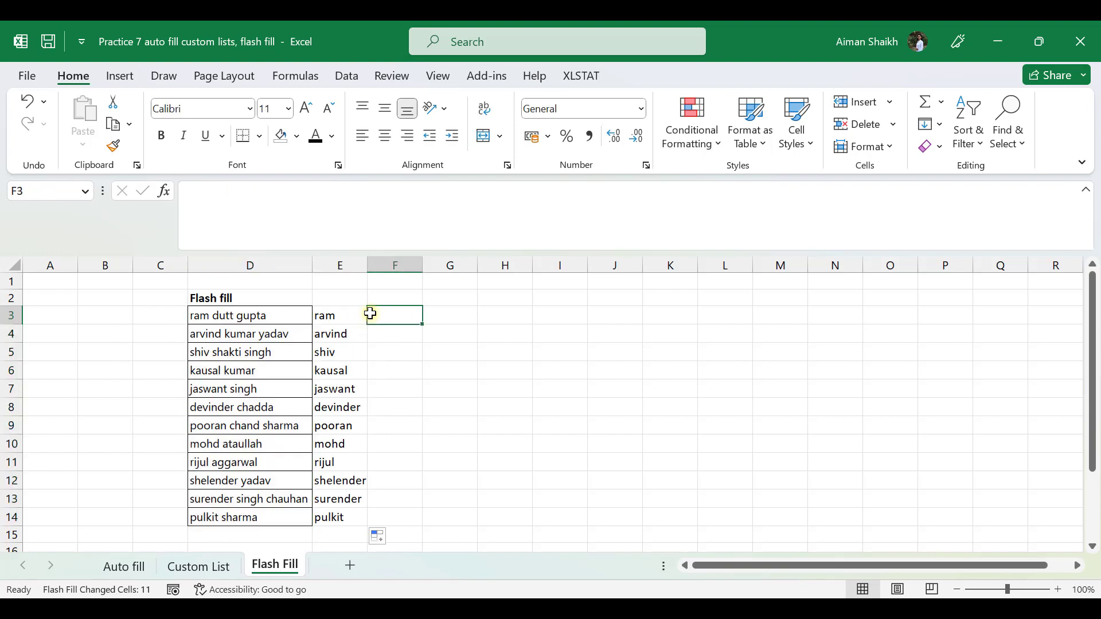
pyautogui.click(339, 314)
pyautogui.write('gupt')
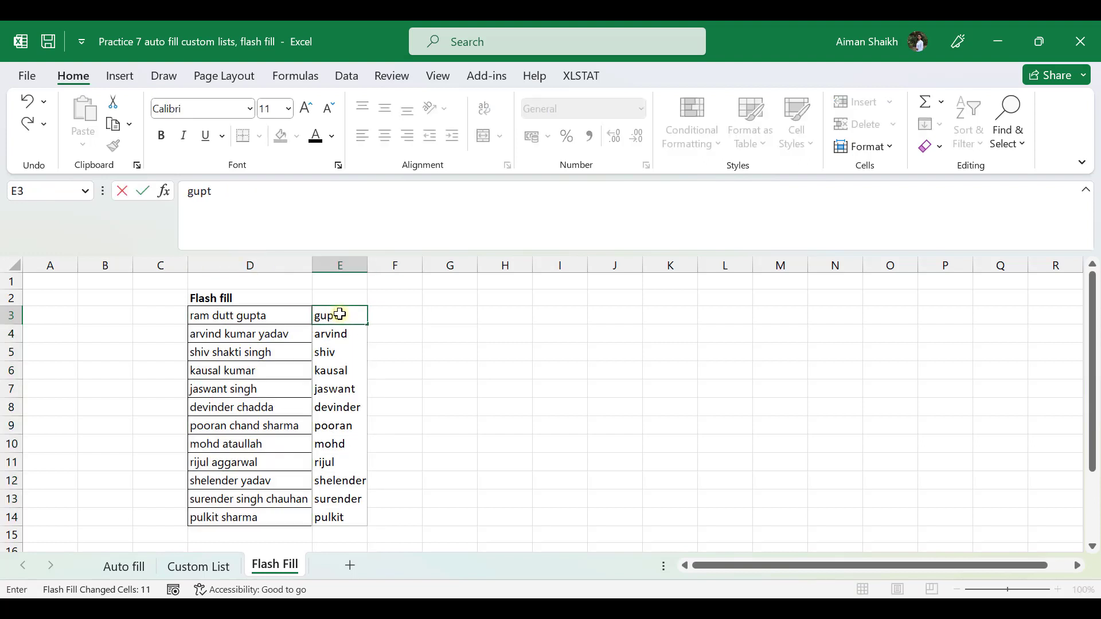
pyautogui.write('a')
pyautogui.press('Return')
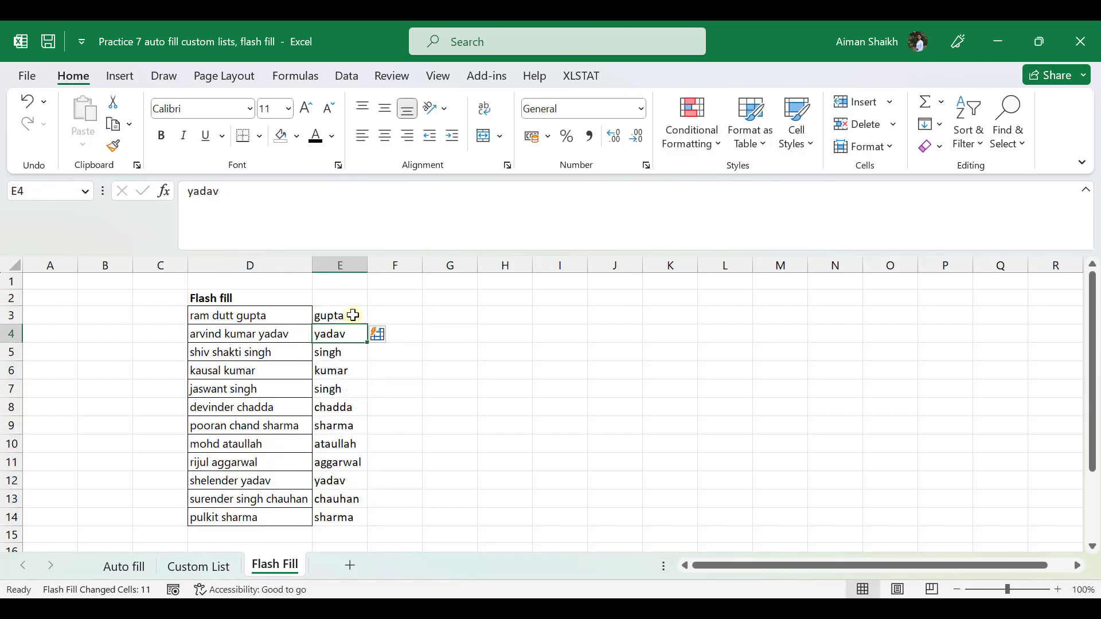
pyautogui.moveTo(354, 315); pyautogui.dragTo(359, 518)
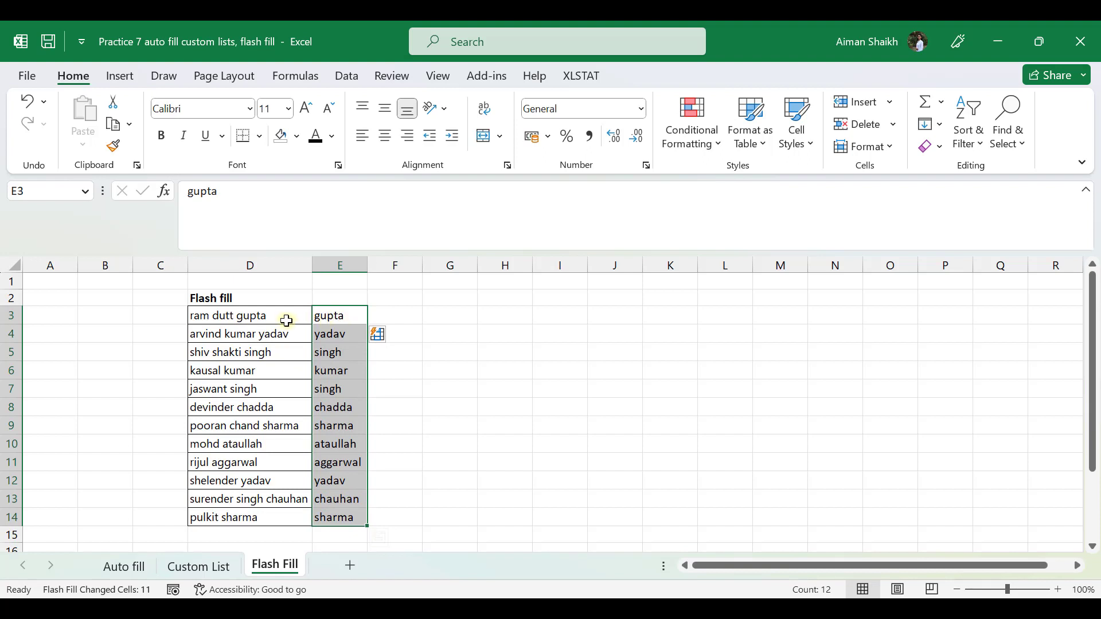
pyautogui.moveTo(287, 321); pyautogui.dragTo(283, 509)
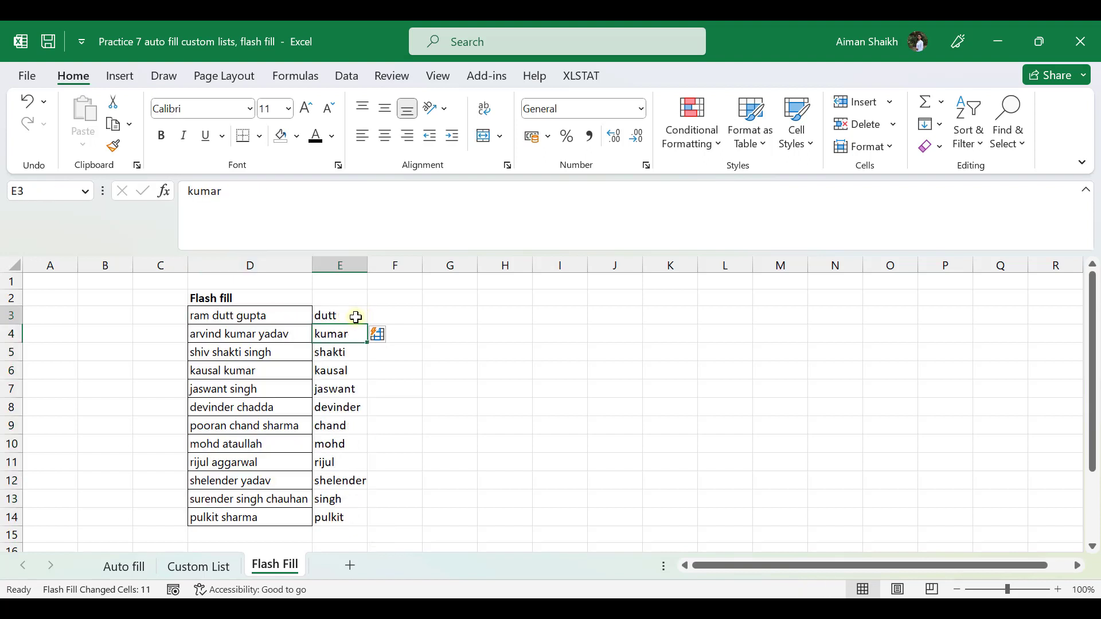
pyautogui.moveTo(355, 316); pyautogui.dragTo(354, 519)
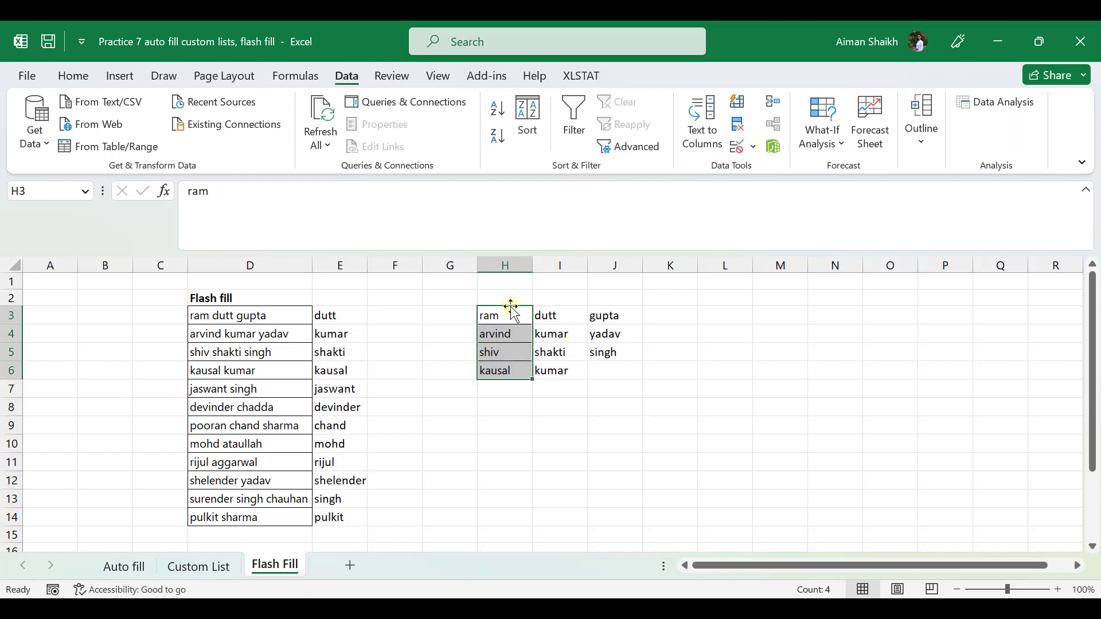
# Step: Enter the first and middle names from H3:I3 together in K3 and Flash Fill the combinations down through K6
pyautogui.moveTo(512, 314); pyautogui.dragTo(627, 352)
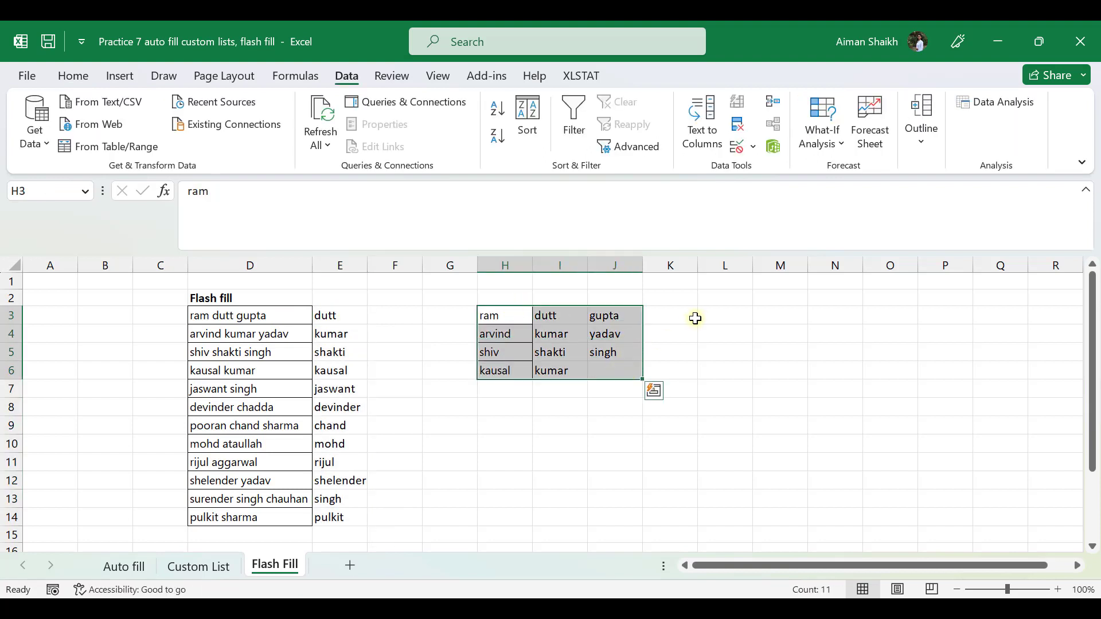
pyautogui.click(685, 316)
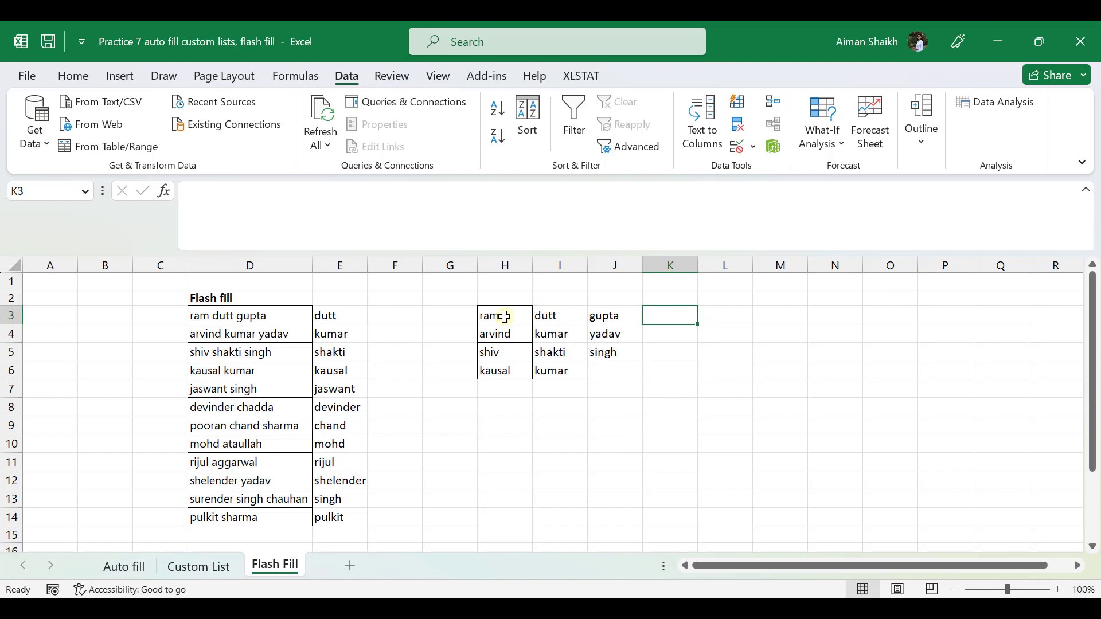
pyautogui.moveTo(509, 314); pyautogui.dragTo(553, 315)
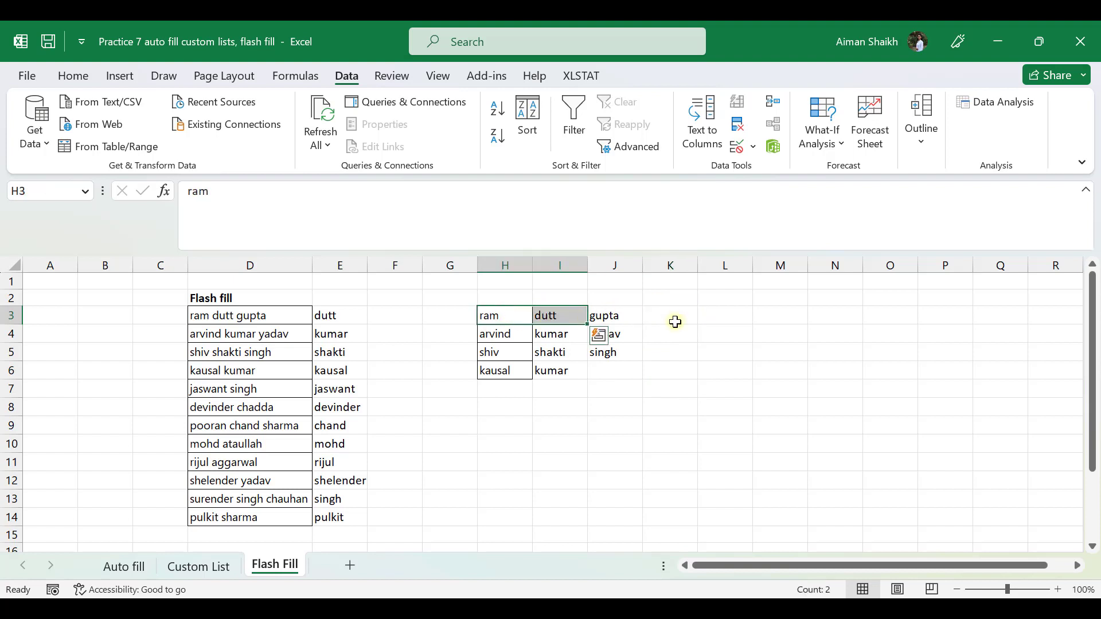
pyautogui.click(675, 321)
pyautogui.write('ra')
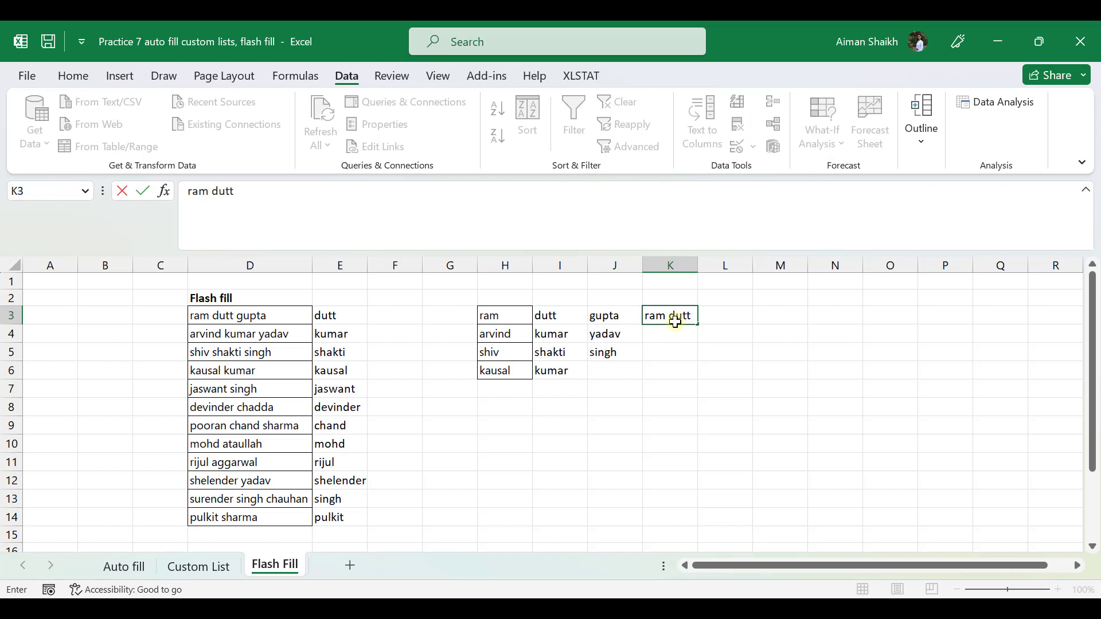
pyautogui.write('m dutt')
pyautogui.press('Return')
pyautogui.click(677, 316)
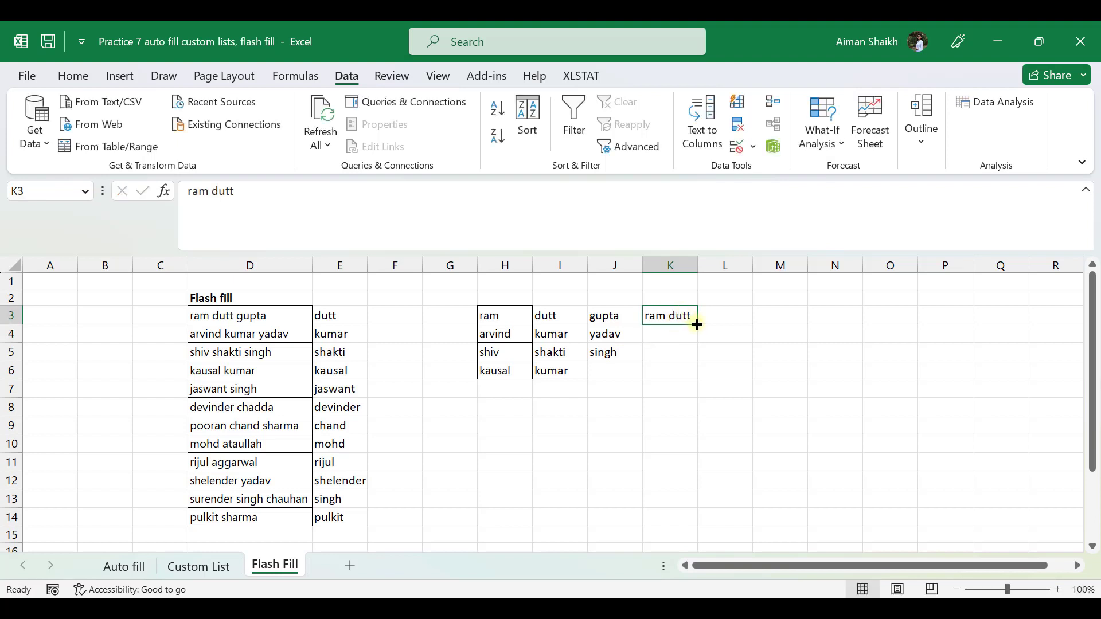
pyautogui.moveTo(697, 325); pyautogui.dragTo(696, 376)
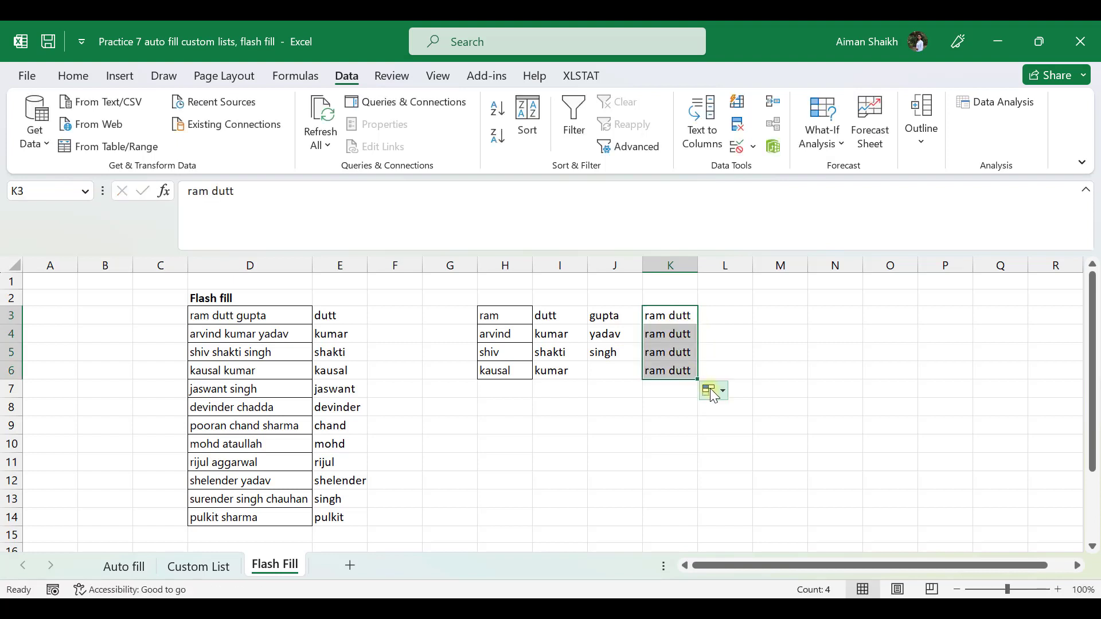
pyautogui.click(711, 391)
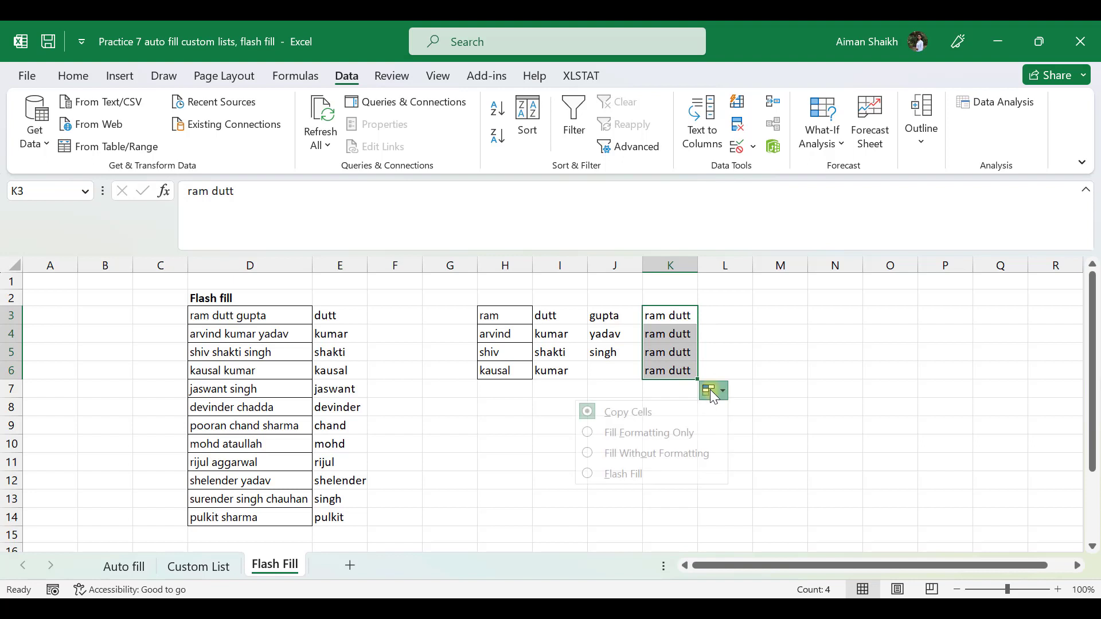
pyautogui.click(635, 474)
# Step: Change the middle name in K3 to the last name from J3 so that Flash Fill updates K4:K6, and compare with the source columns
pyautogui.click(523, 319)
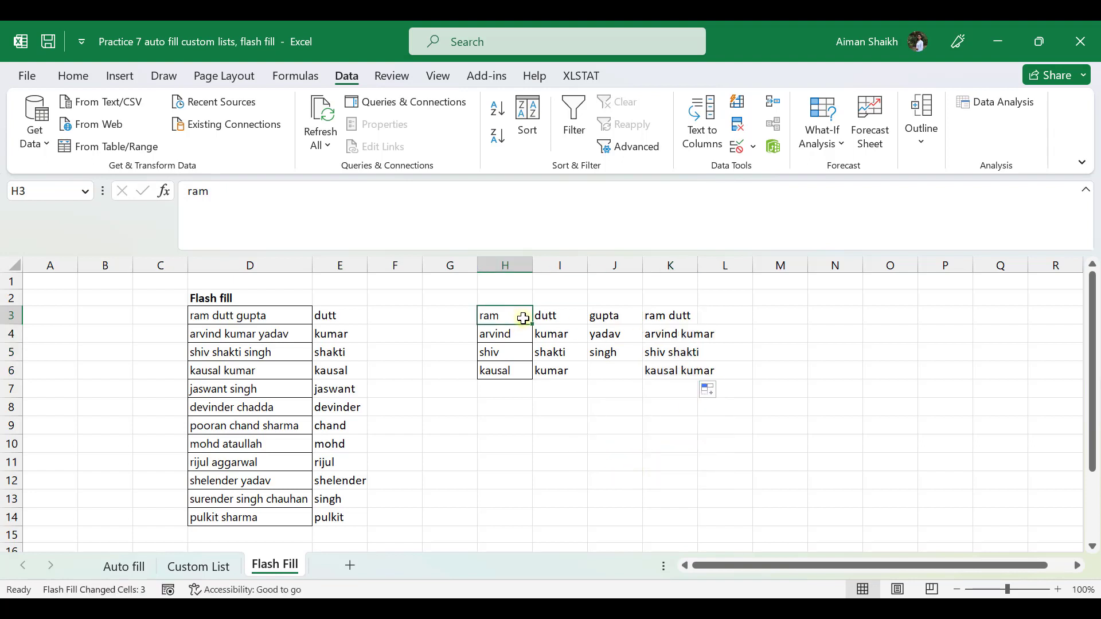
pyautogui.moveTo(523, 319); pyautogui.dragTo(559, 375)
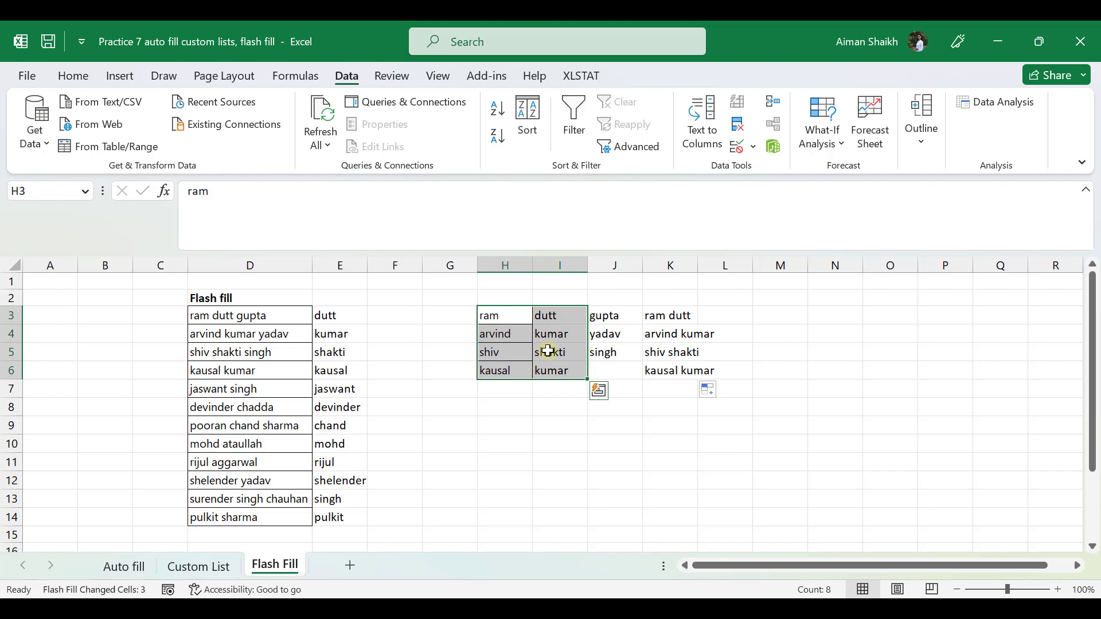
pyautogui.click(686, 315)
pyautogui.doubleClick(691, 315)
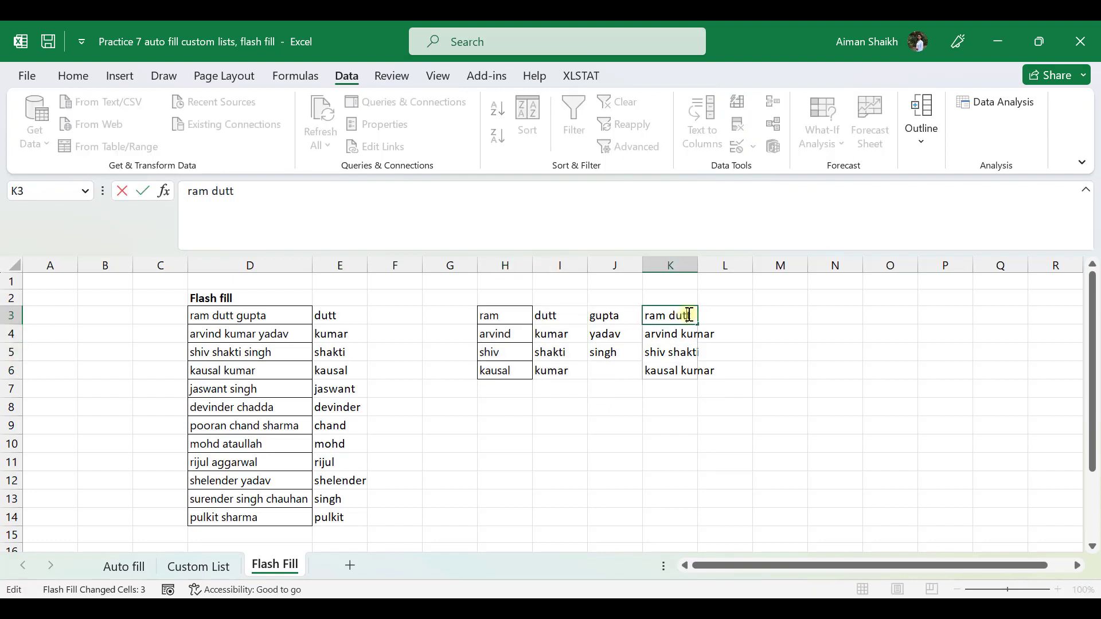
pyautogui.moveTo(689, 315); pyautogui.dragTo(673, 316)
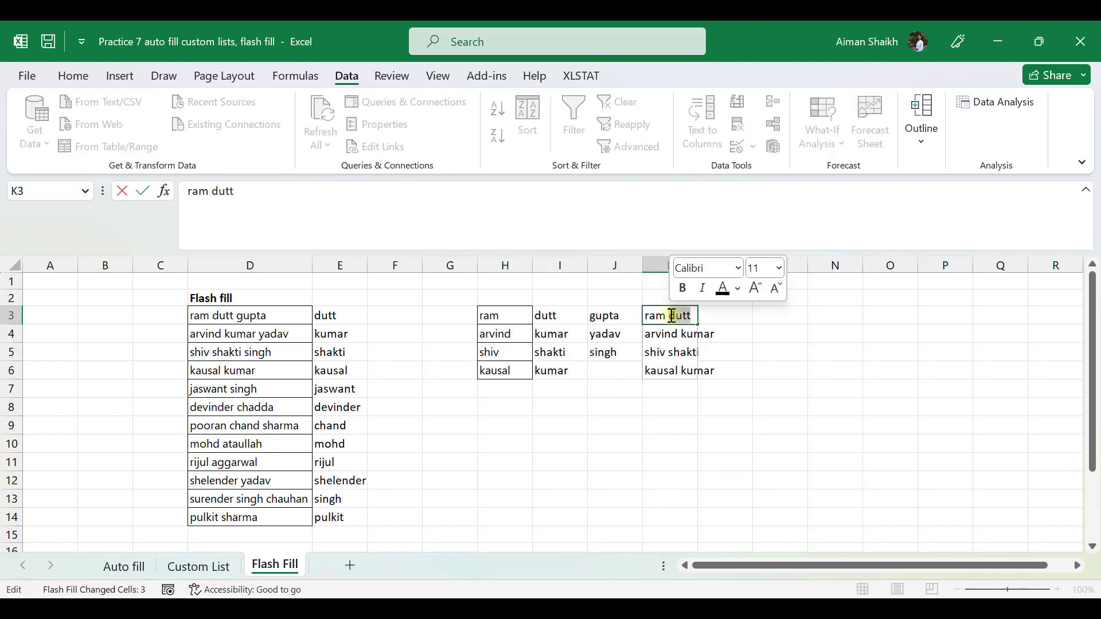
pyautogui.write('gupta')
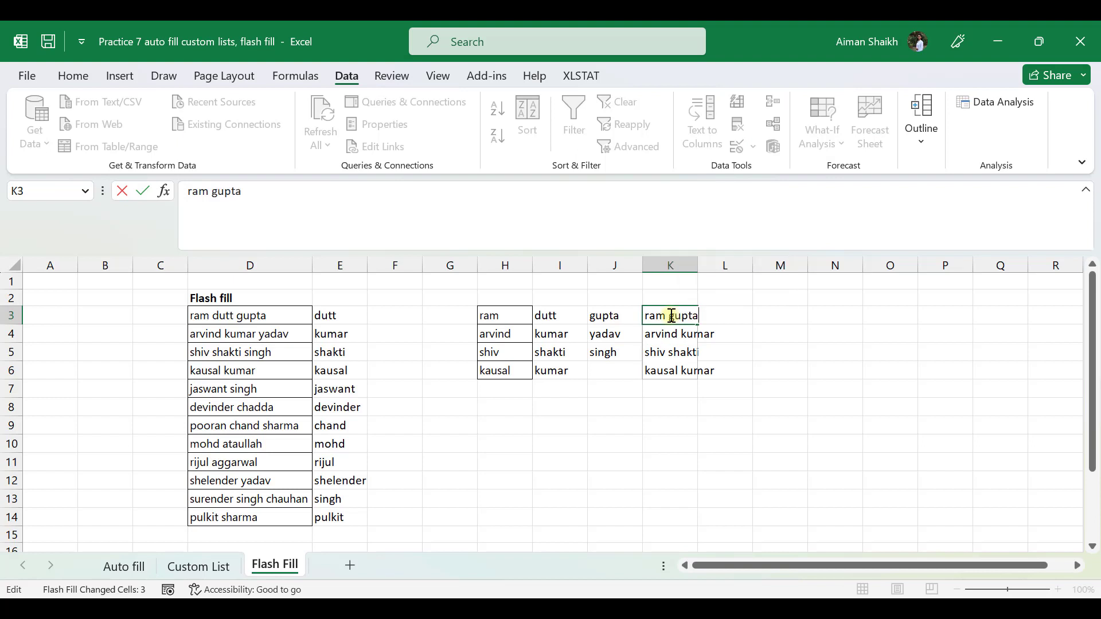
pyautogui.press('Return')
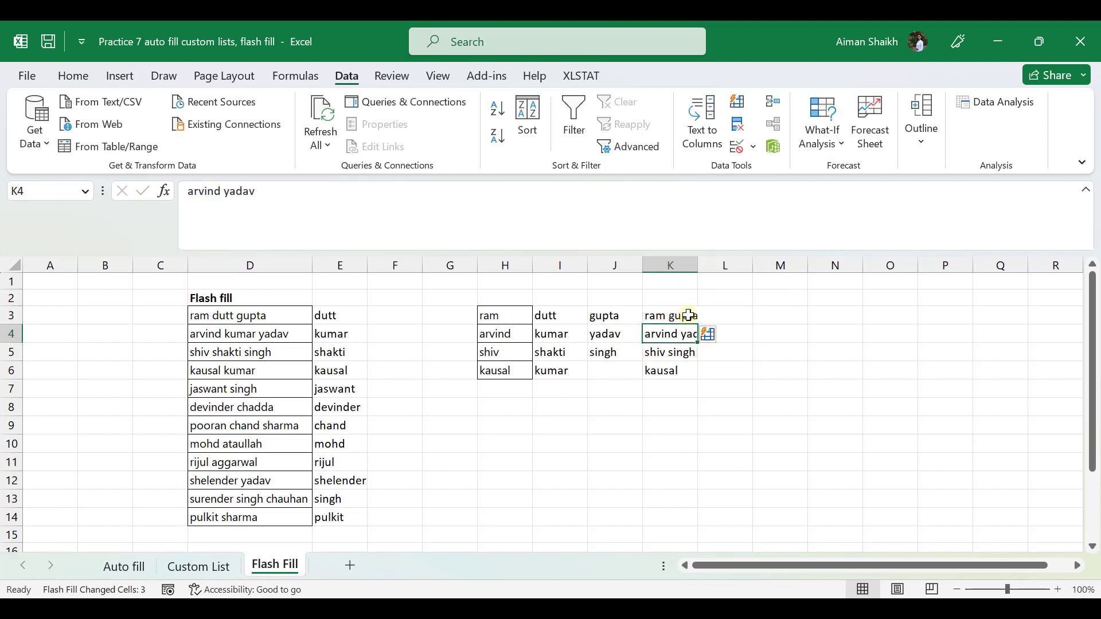
pyautogui.click(517, 323)
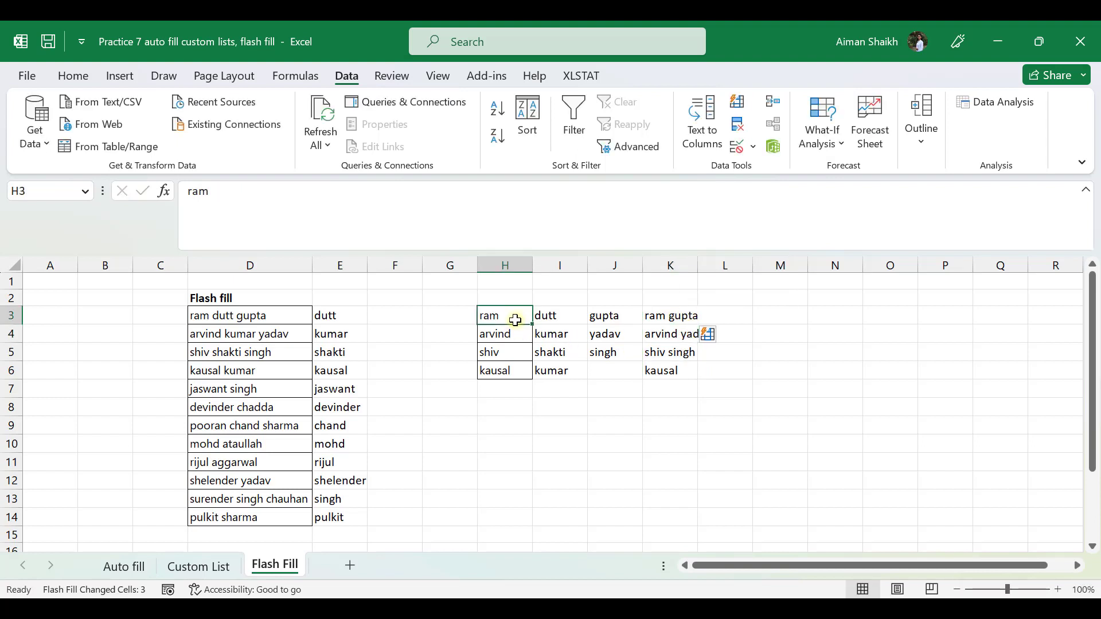
pyautogui.keyDown('ctrl'); pyautogui.click(594, 316); pyautogui.keyUp('ctrl')
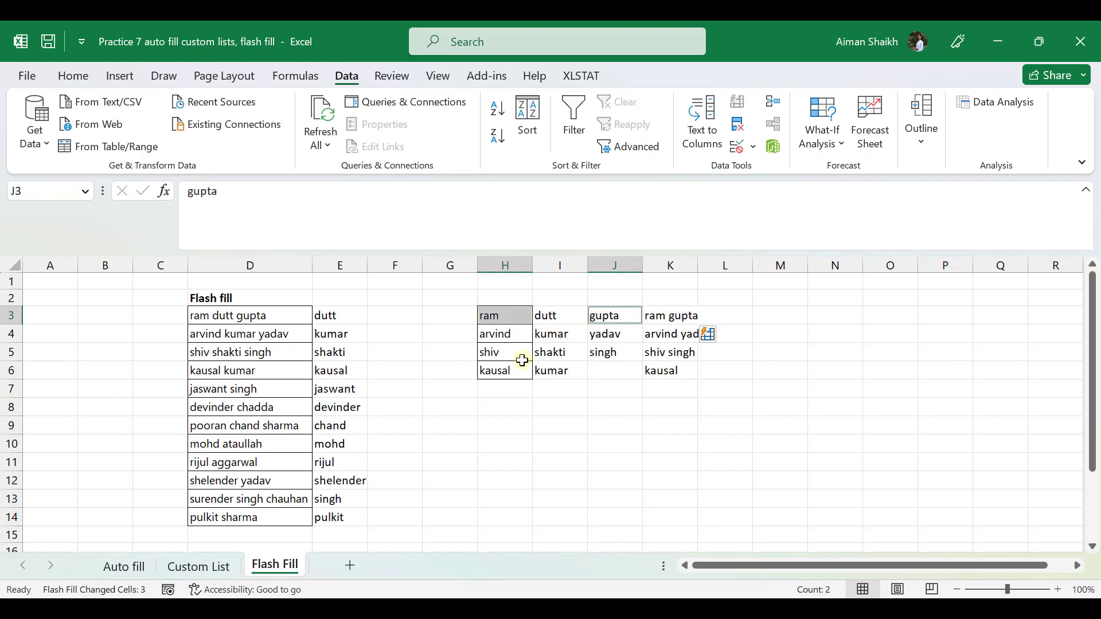
pyautogui.click(619, 373)
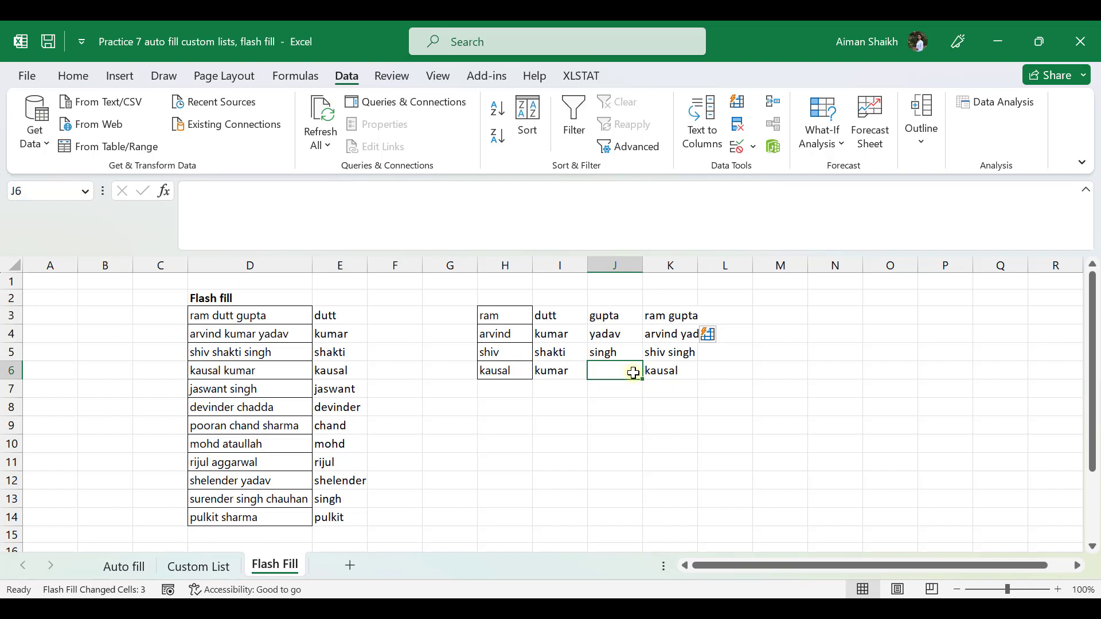
pyautogui.click(505, 375)
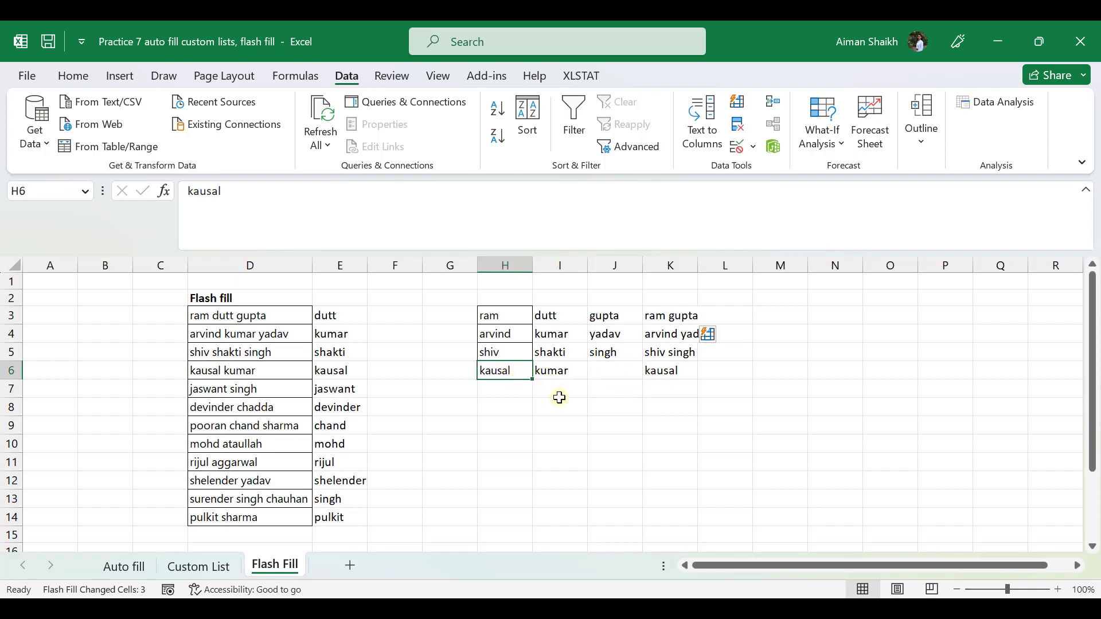